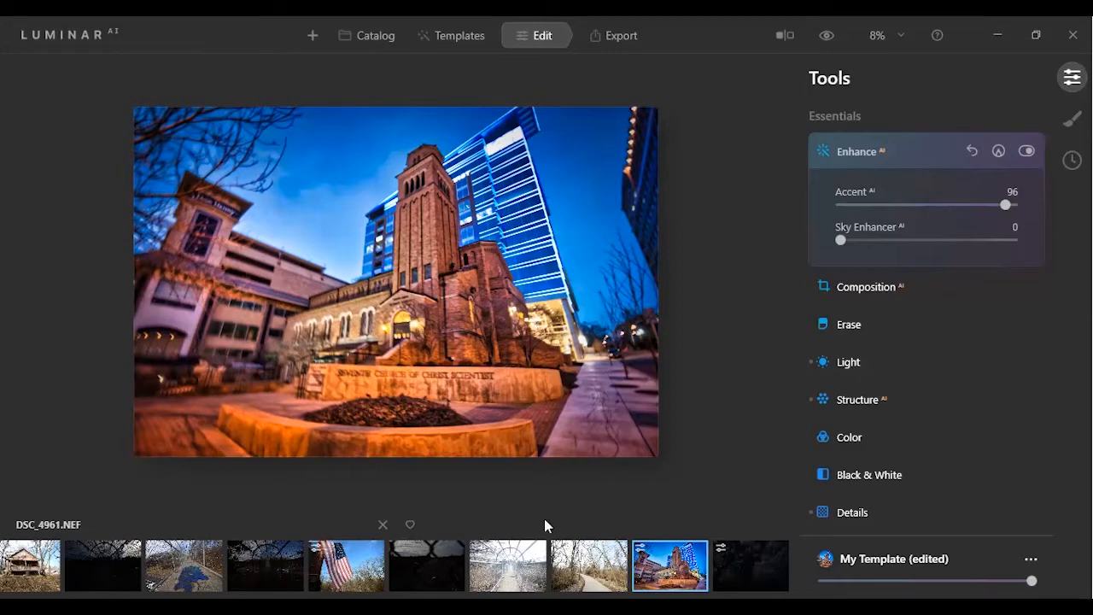
# Open the dark tree photo DSC_5042.NEF from the filmstrip and set its Enhance Accent to 100.
pyautogui.hscroll(-2, 548, 596)
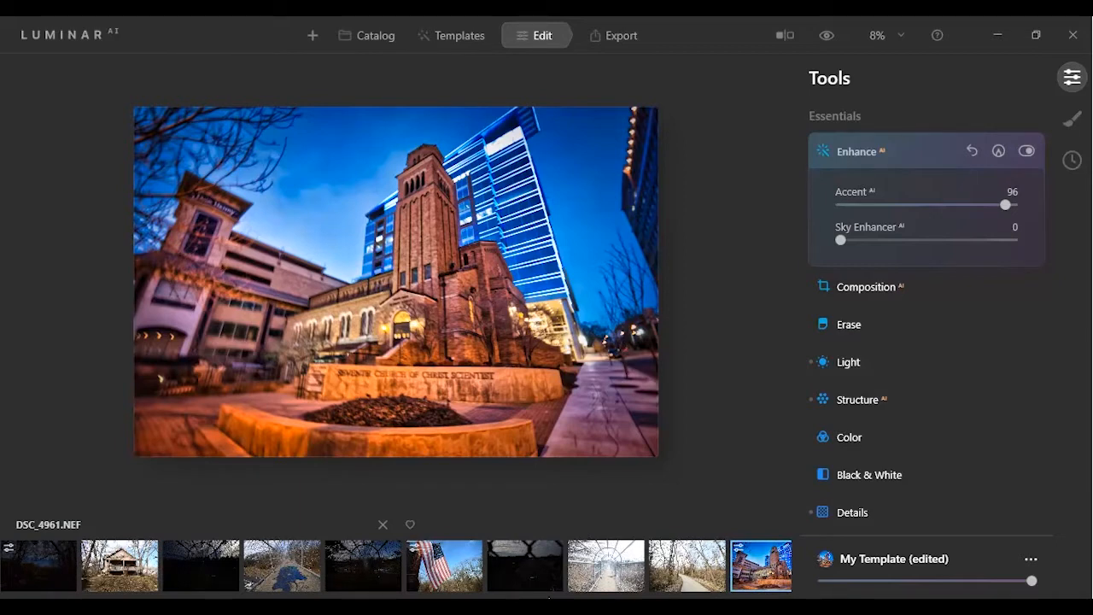
pyautogui.hscroll(2, 548, 596)
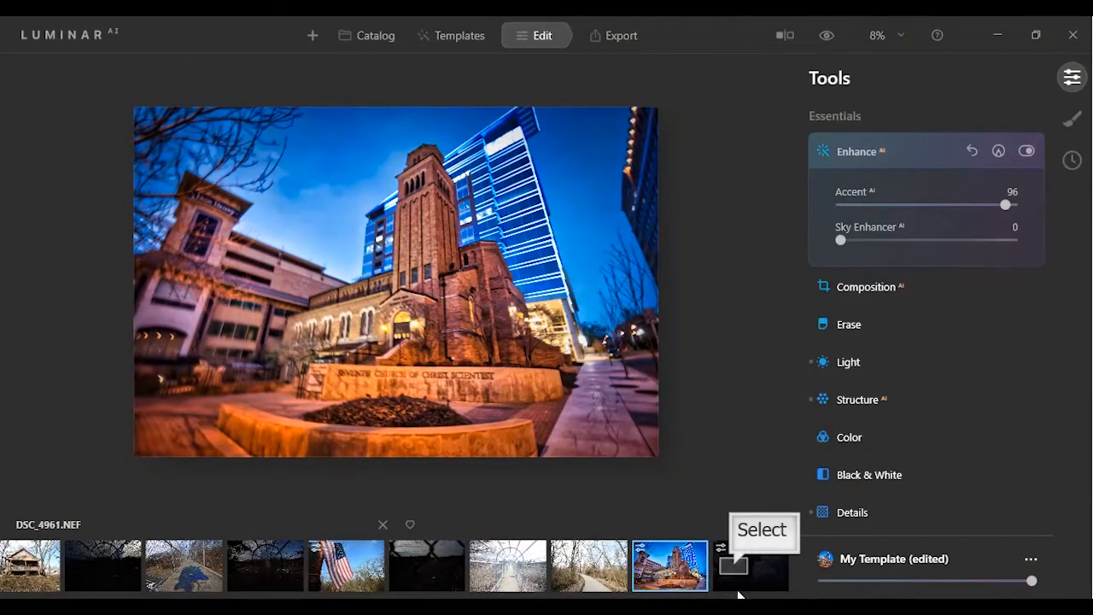
pyautogui.click(734, 568)
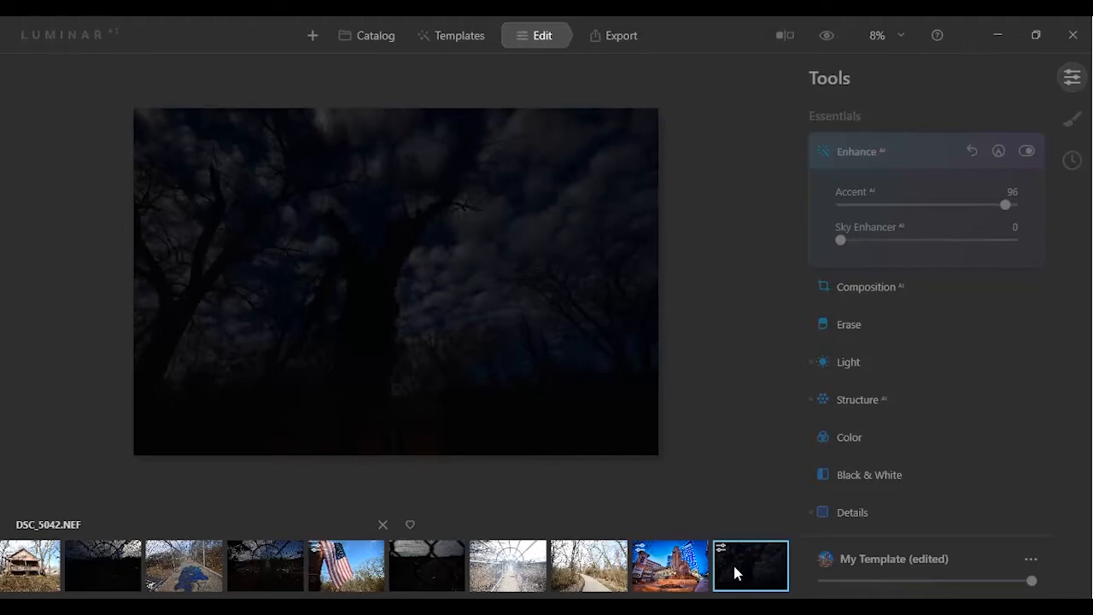
pyautogui.click(1009, 207)
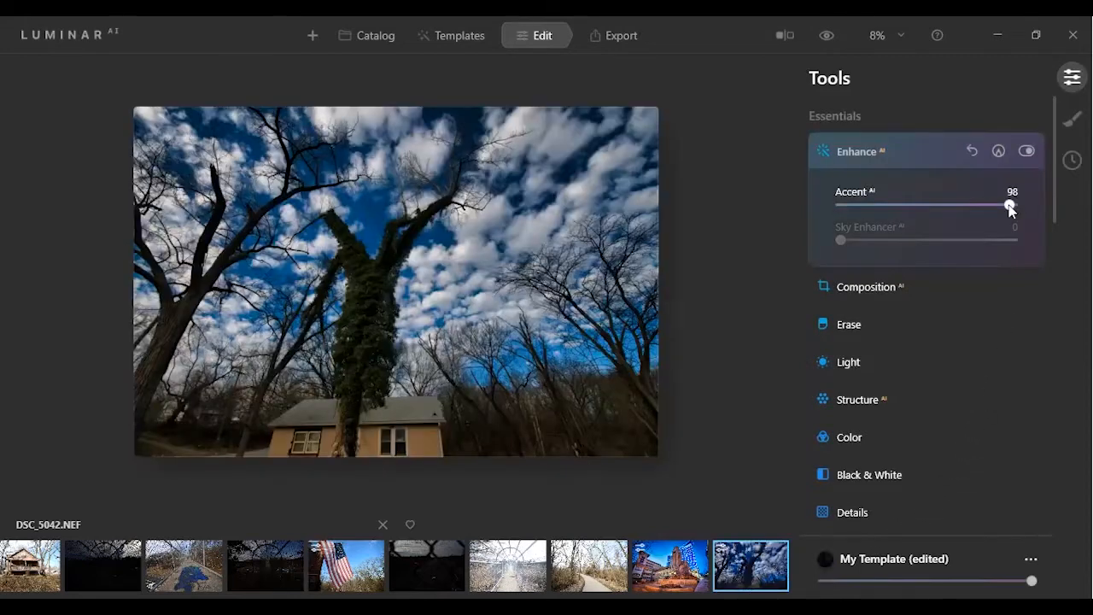
pyautogui.moveTo(1009, 207); pyautogui.dragTo(1013, 210)
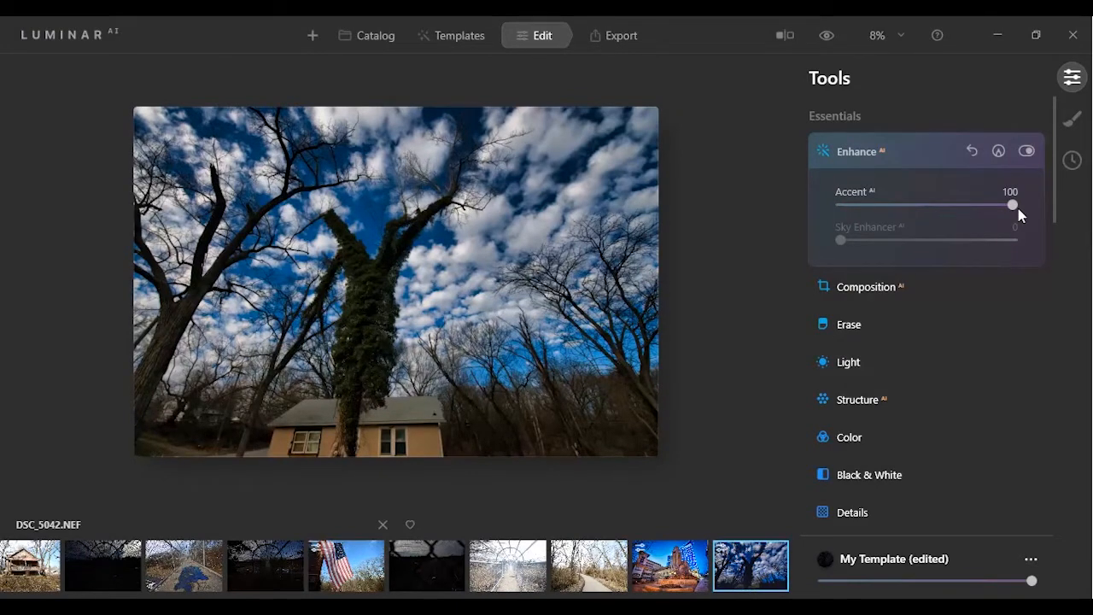
pyautogui.doubleClick(1018, 215)
# Set the Structure Amount of the tree photo to 83.
pyautogui.moveTo(1053, 129); pyautogui.dragTo(1054, 153)
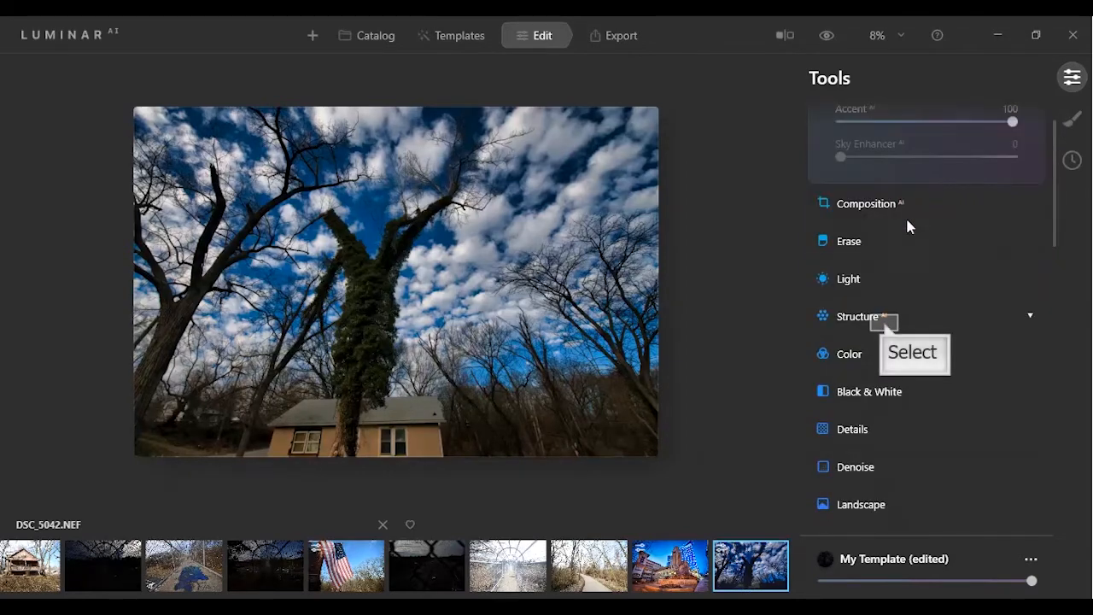
pyautogui.click(884, 323)
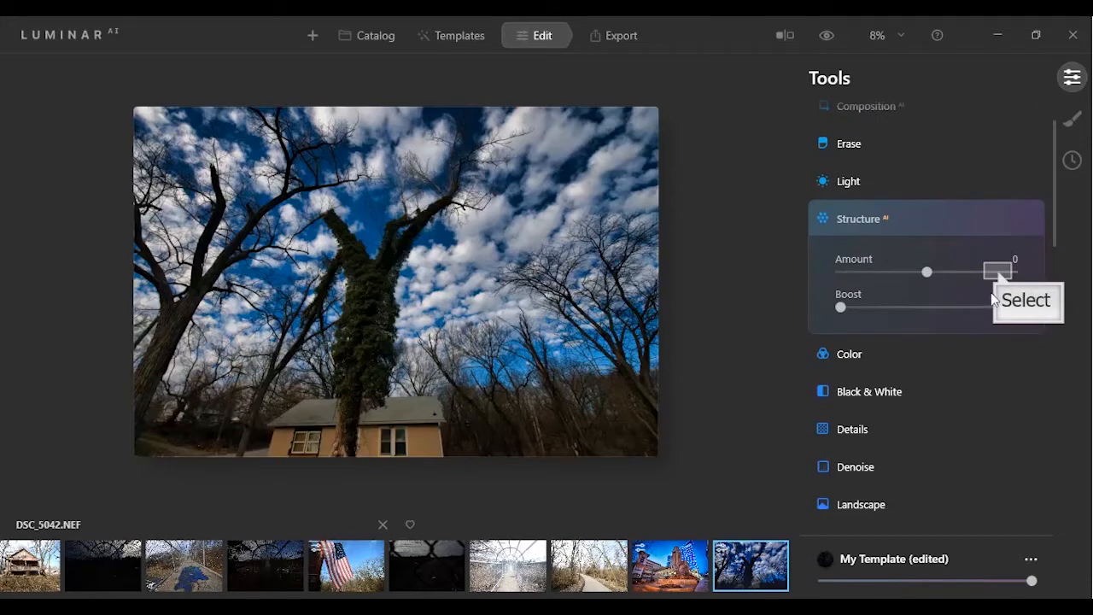
pyautogui.click(999, 272)
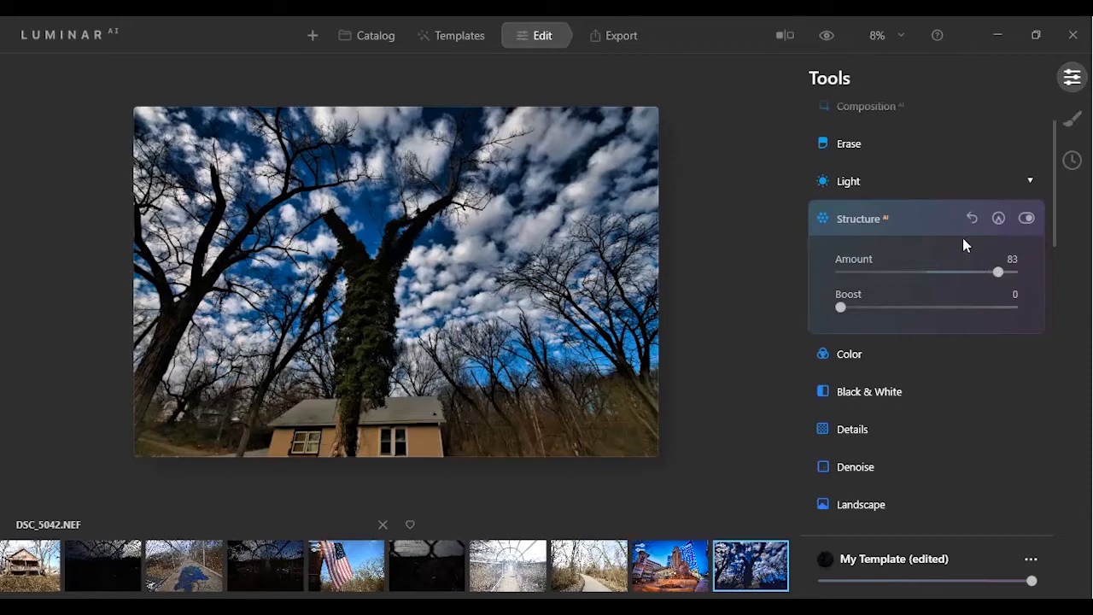
# Adjust the tree photo's Light settings to Highlights -92 and Smart Contrast 32.
pyautogui.click(957, 183)
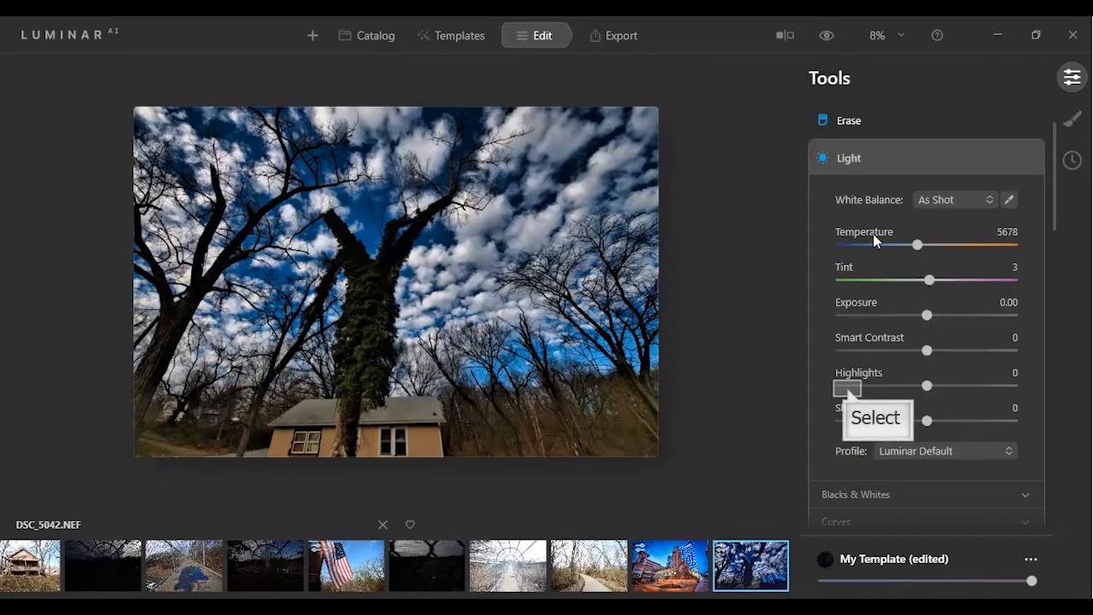
pyautogui.click(848, 386)
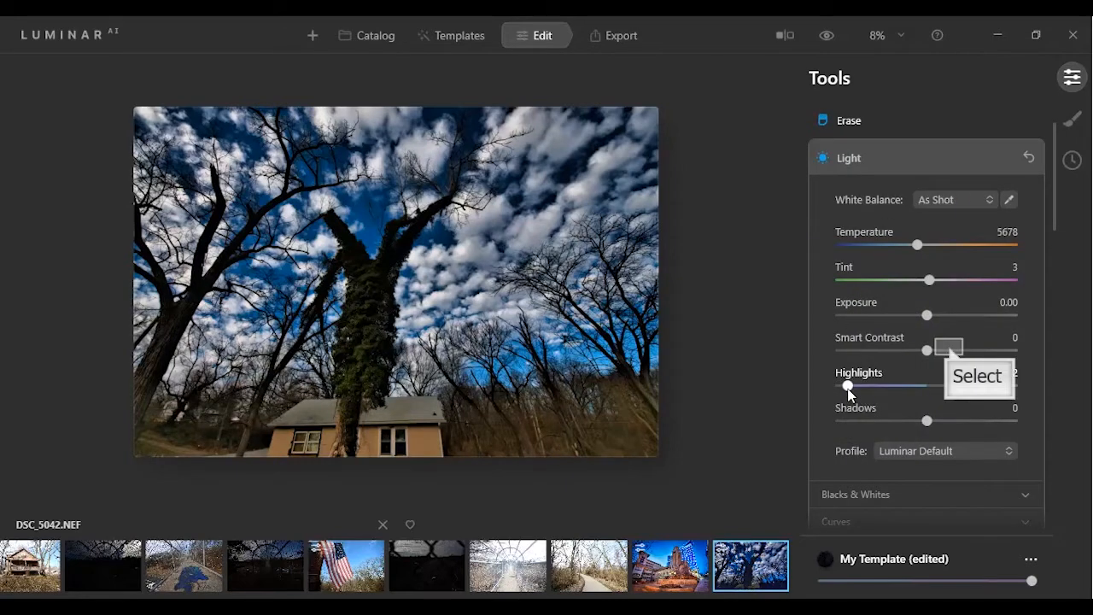
pyautogui.click(950, 351)
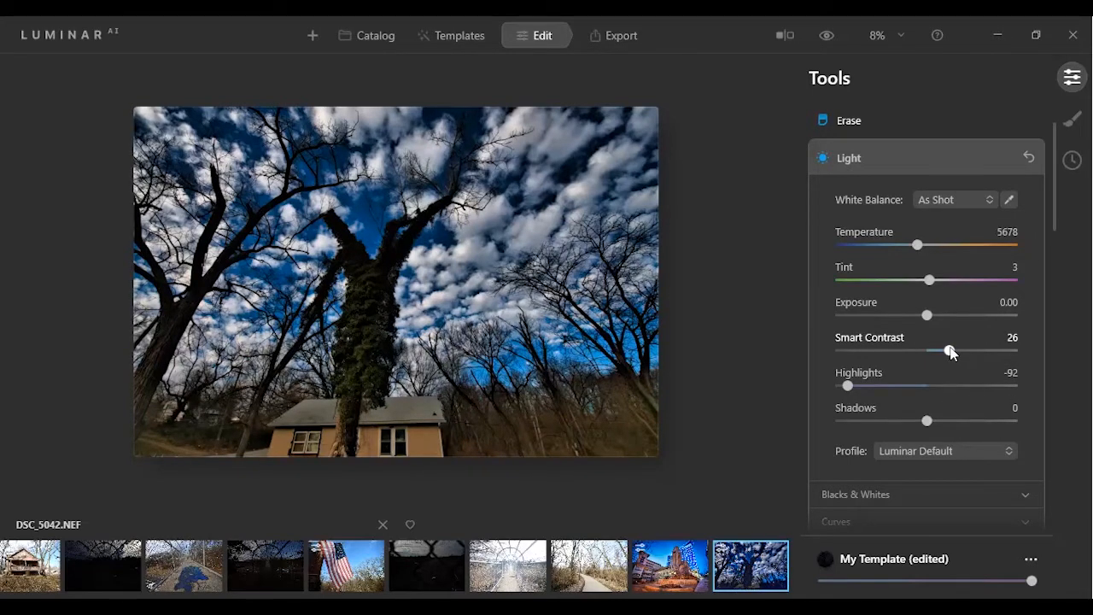
pyautogui.moveTo(950, 351); pyautogui.dragTo(957, 356)
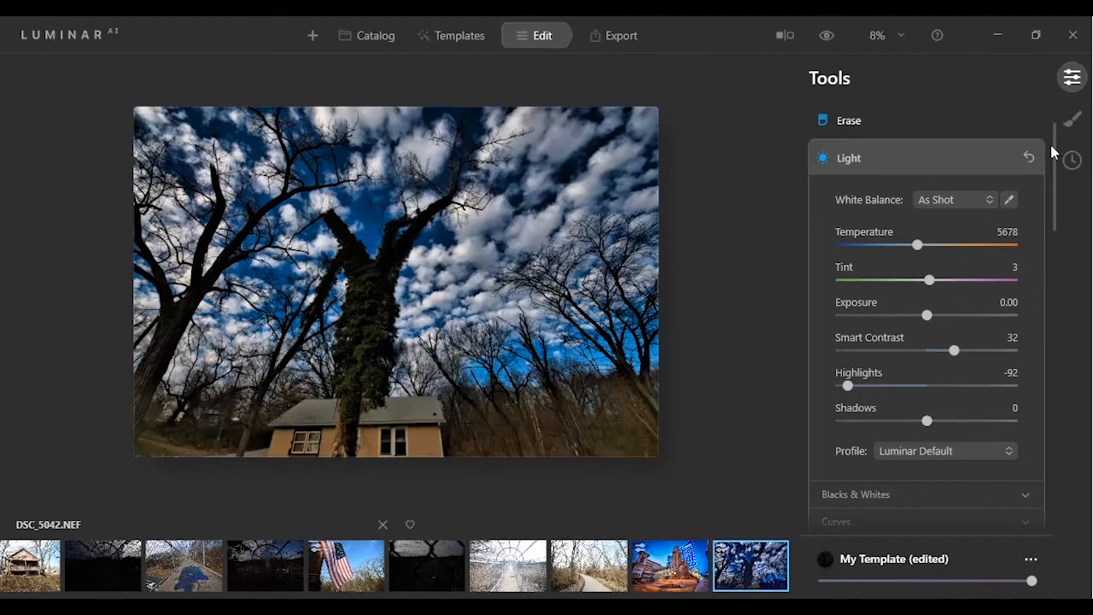
# Set Remove Color Cast to 30 in the Color adjustments of the tree photo.
pyautogui.moveTo(1051, 159); pyautogui.dragTo(1045, 244)
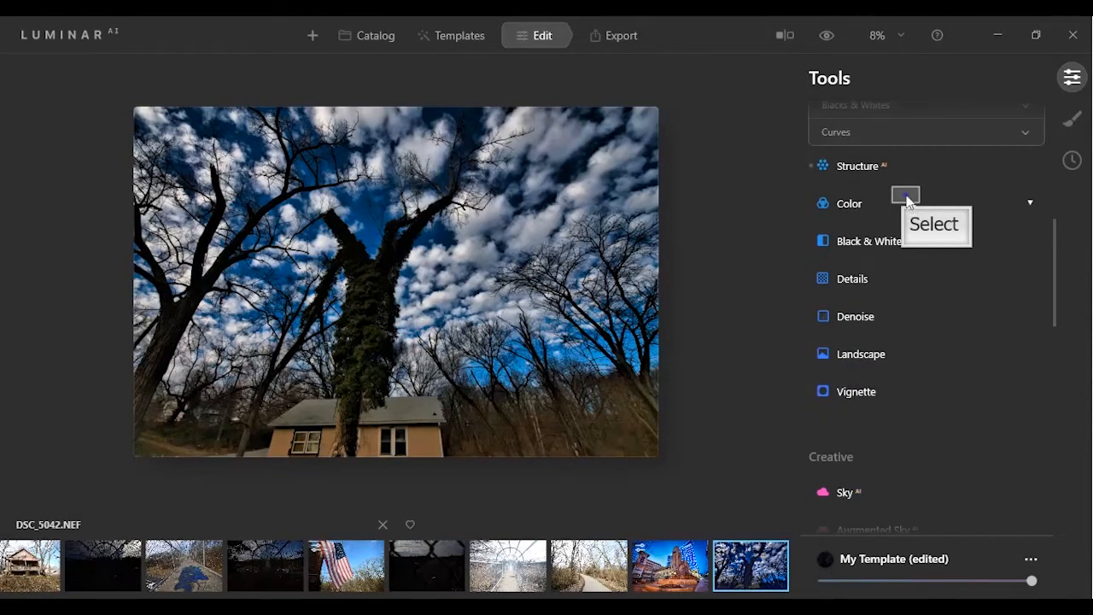
pyautogui.scroll(-3, 943, 227)
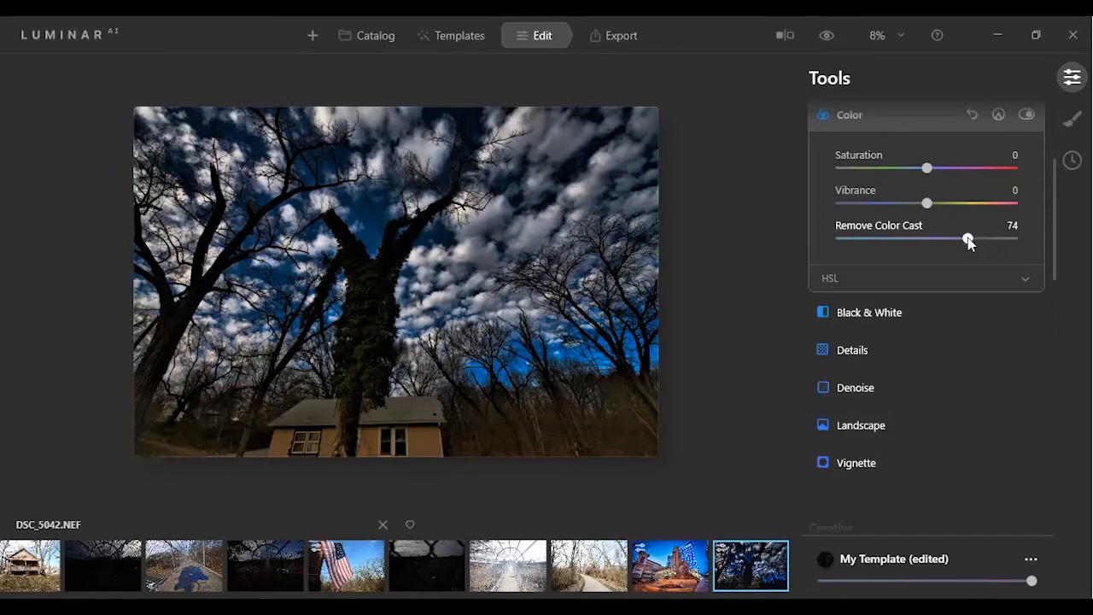
pyautogui.moveTo(968, 240); pyautogui.dragTo(891, 241)
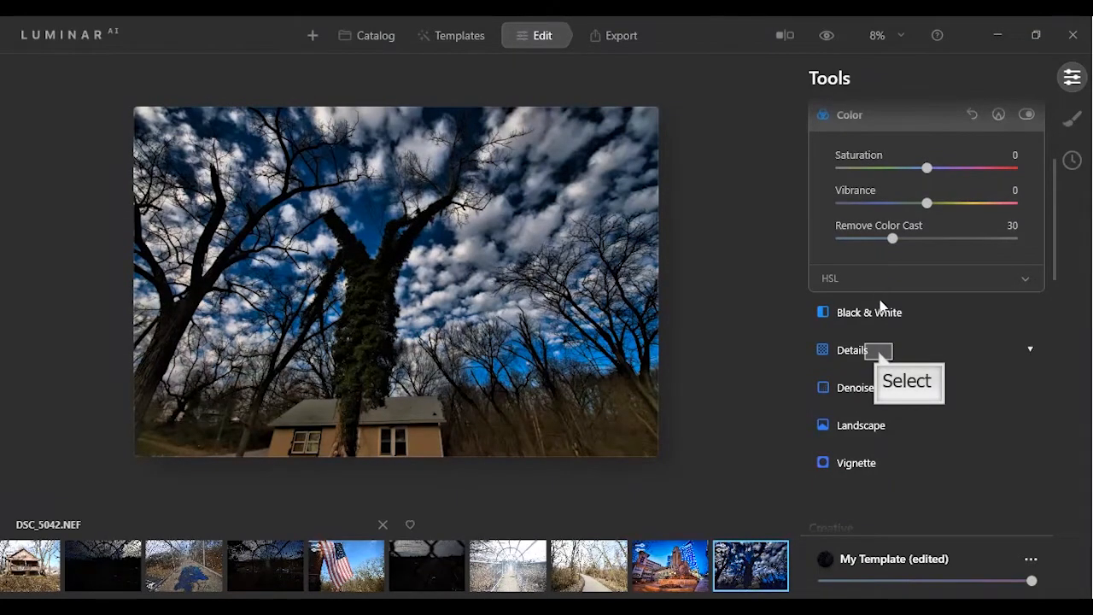
# Try Landscape values of Foliage Enhancer 71 and Golden Hour 79, and settle on Foliage Enhancer 4 and Golden Hour 0.
pyautogui.click(880, 352)
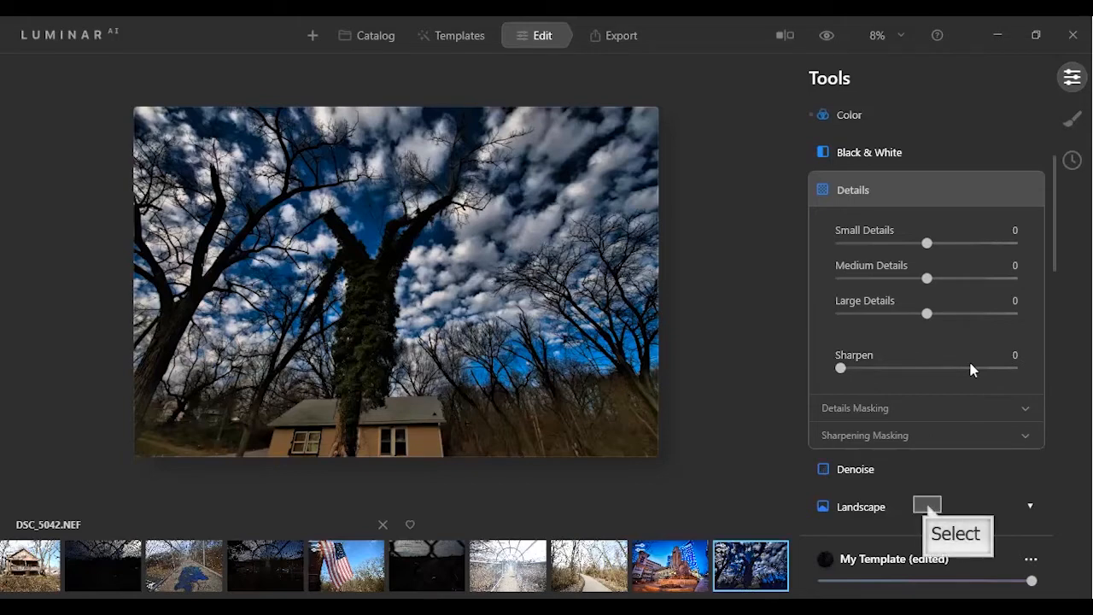
pyautogui.click(927, 506)
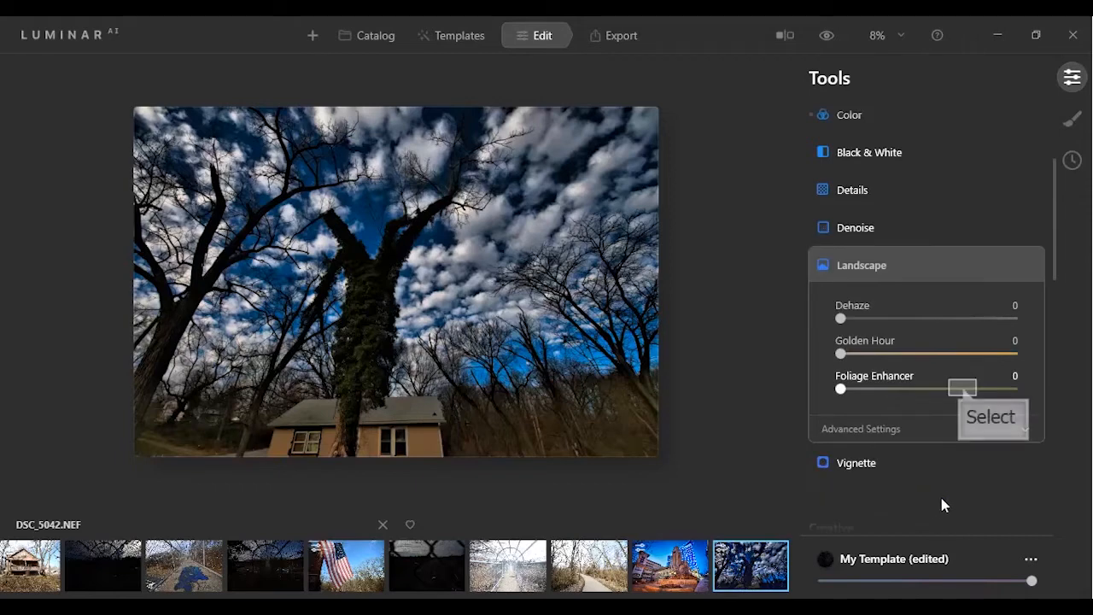
pyautogui.click(964, 390)
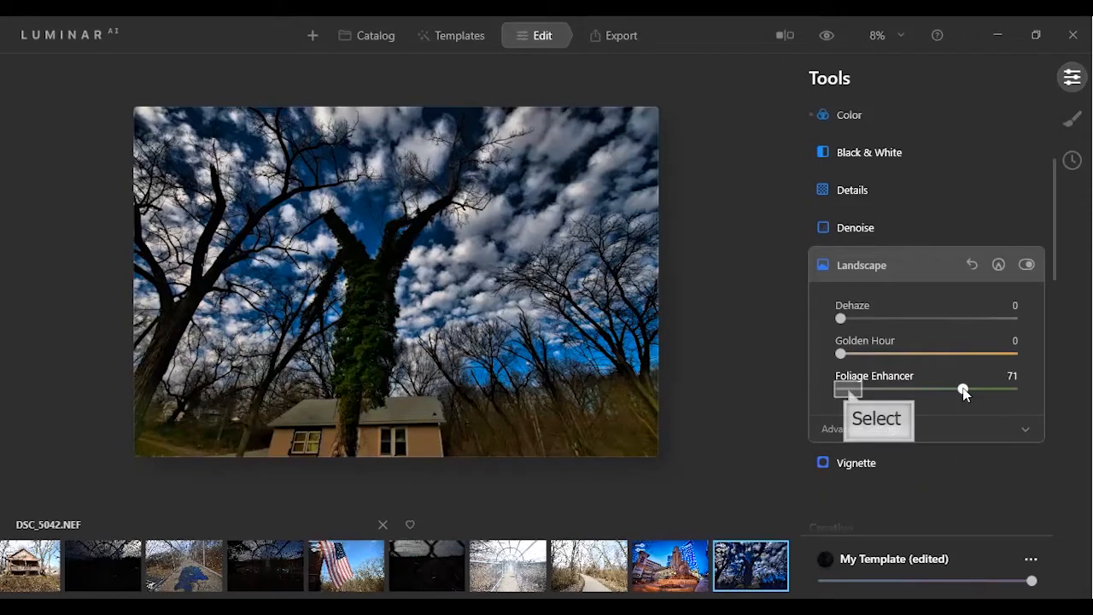
pyautogui.click(849, 390)
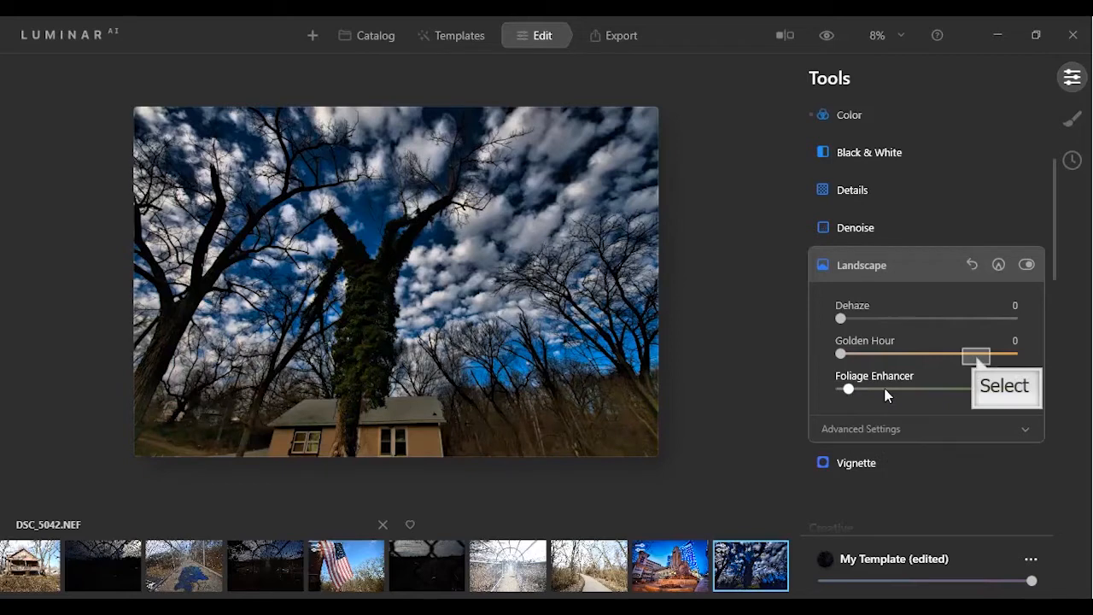
pyautogui.click(976, 355)
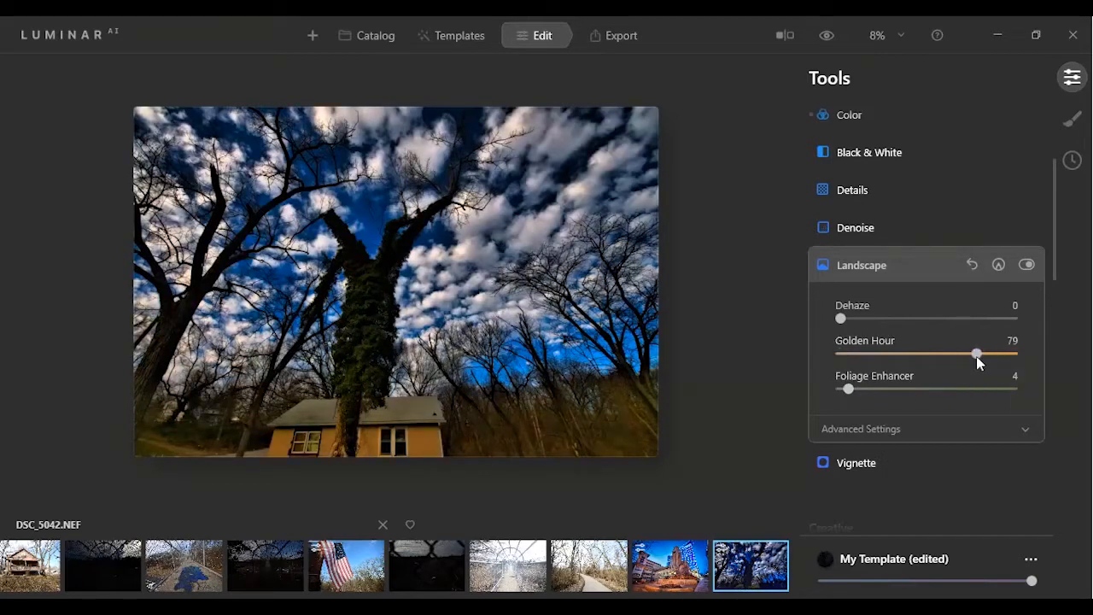
pyautogui.click(842, 354)
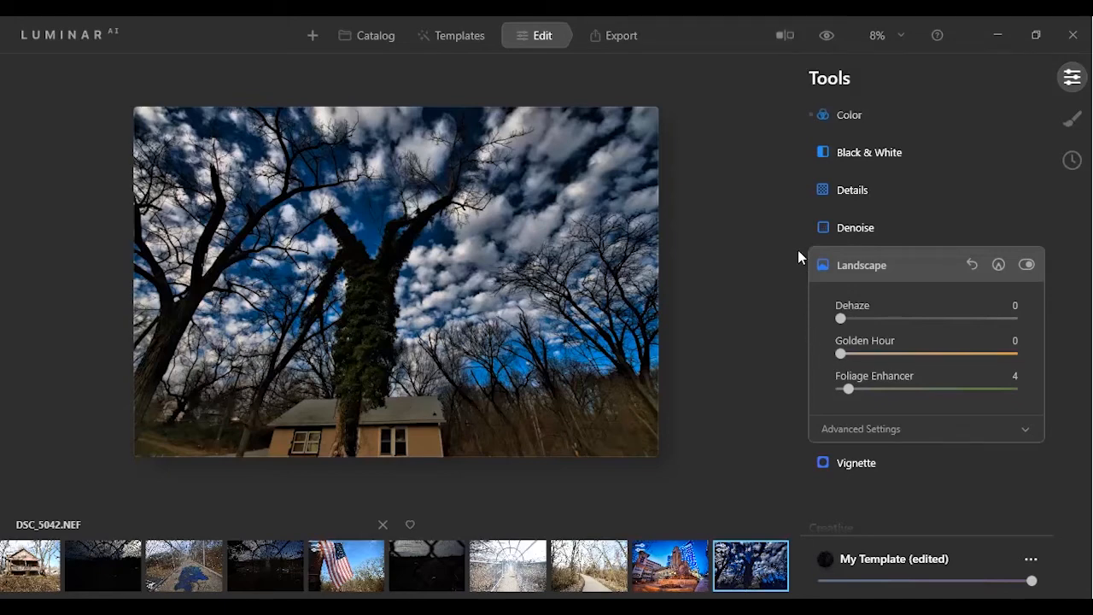
# Compare the original and edited versions of the tree photo in the split before-and-after view.
pyautogui.click(784, 35)
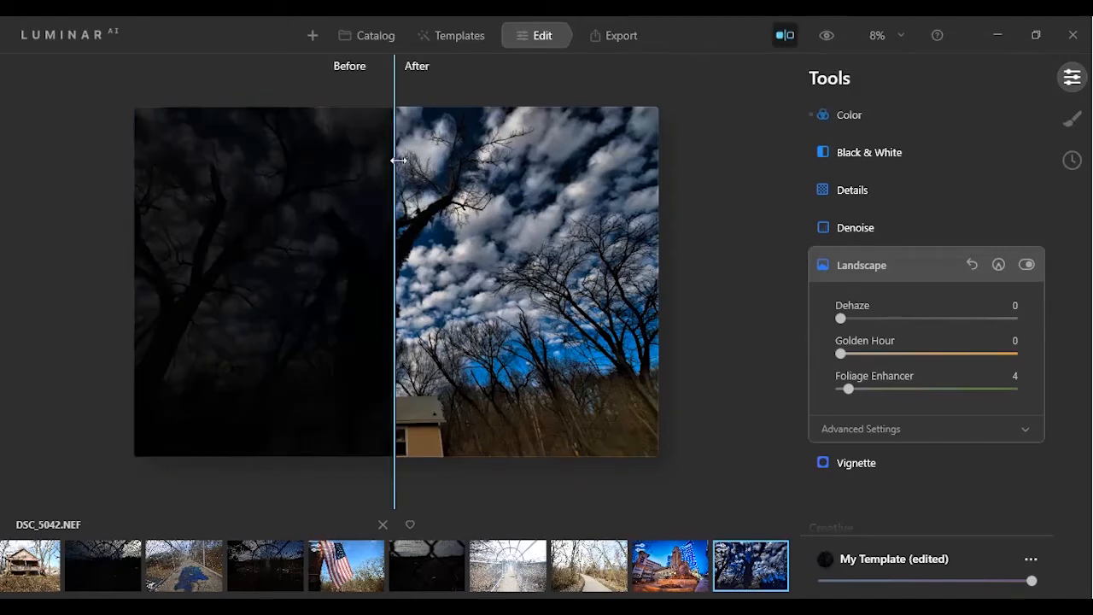
pyautogui.moveTo(393, 198); pyautogui.dragTo(418, 200)
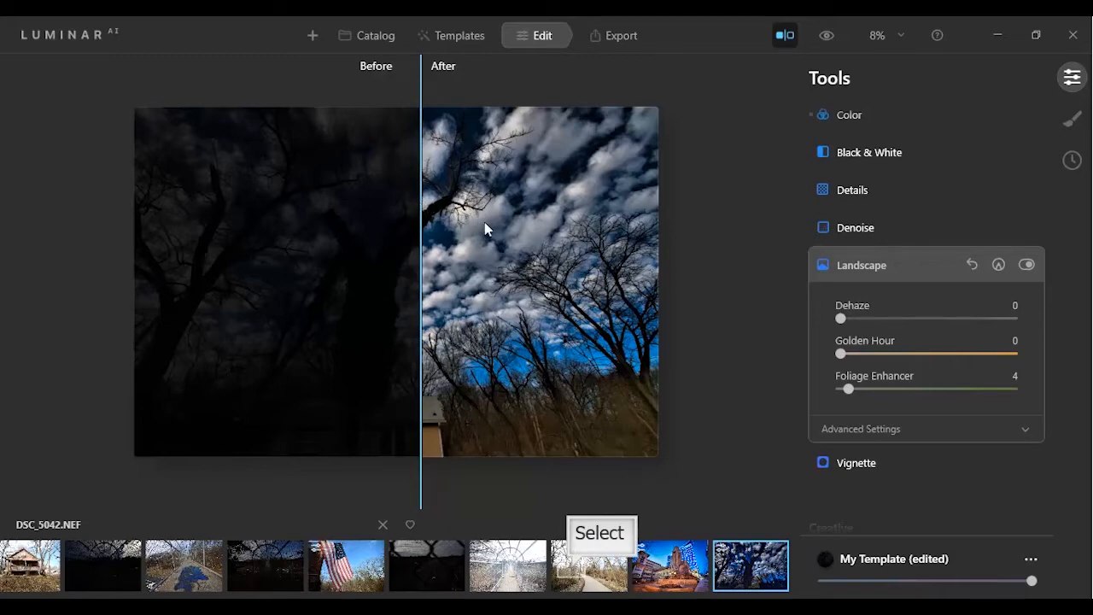
# Open the wooded path photo DSC_5015.NEF and set Enhance to Accent 99 and Sky Enhancer 53.
pyautogui.click(574, 578)
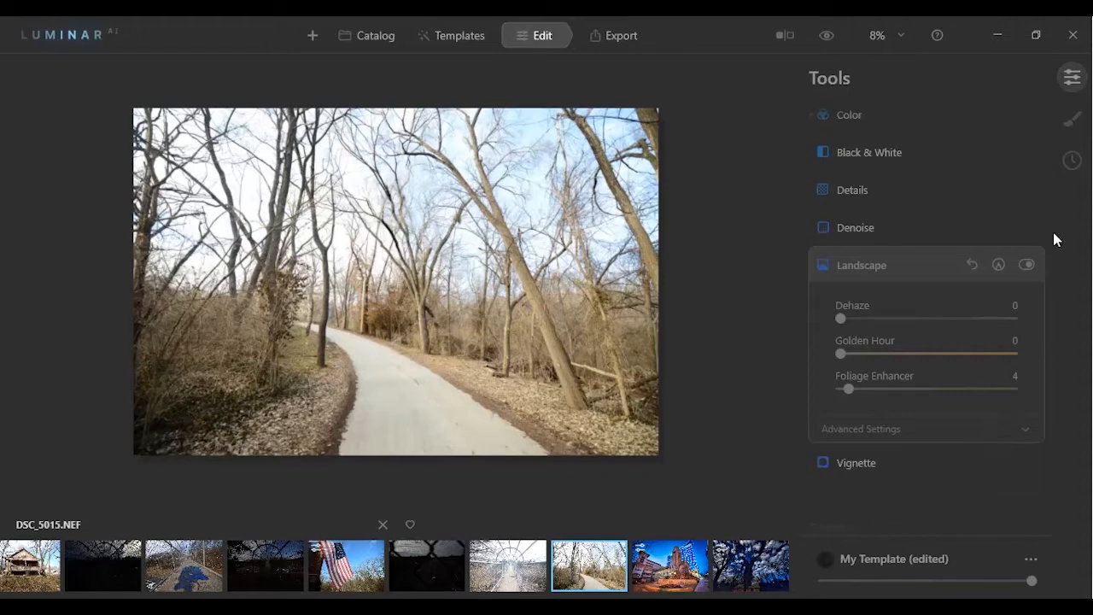
pyautogui.moveTo(1054, 237); pyautogui.dragTo(1055, 157)
pyautogui.click(874, 162)
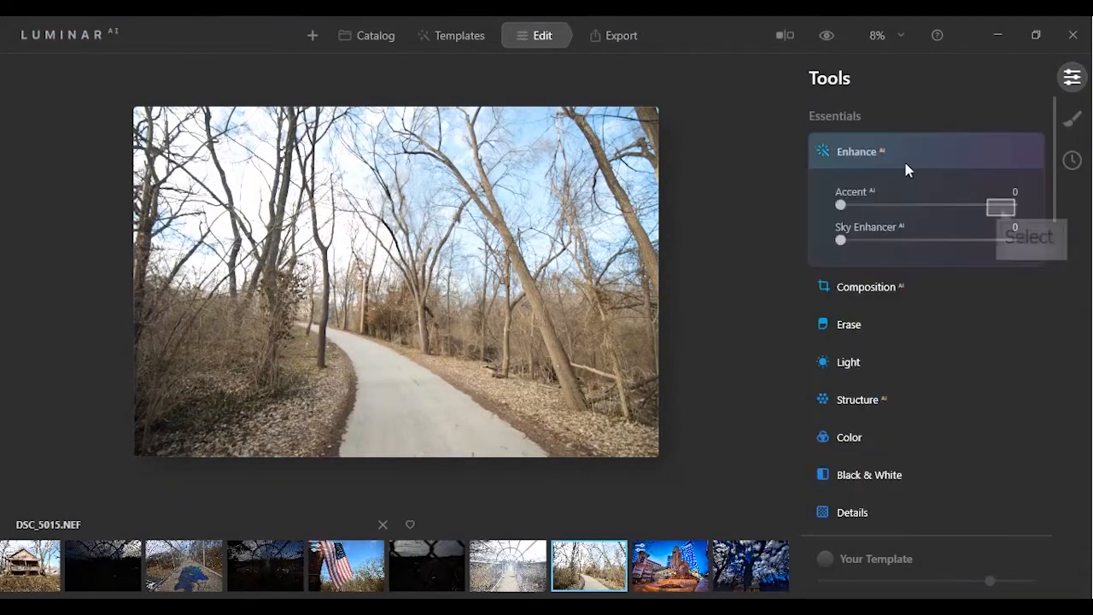
pyautogui.moveTo(1003, 212); pyautogui.dragTo(1012, 210)
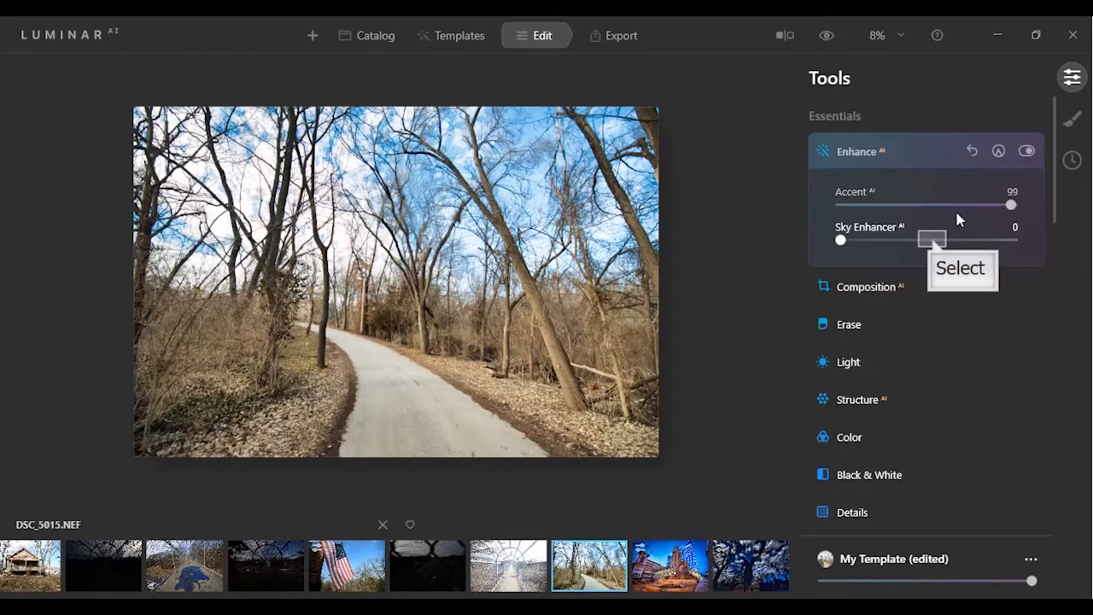
pyautogui.click(933, 242)
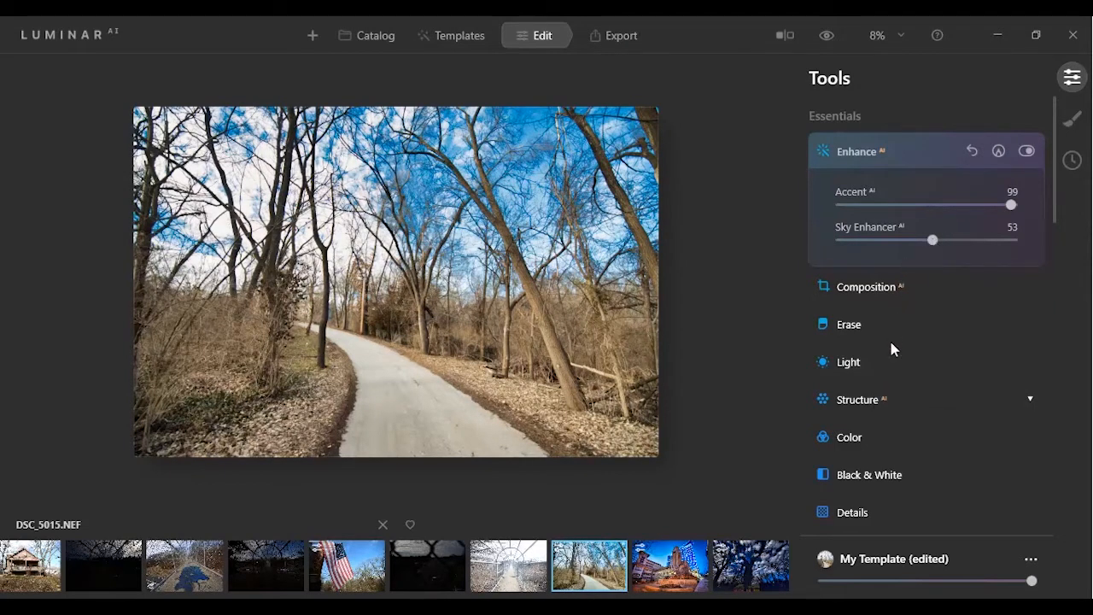
# Set the path photo's Structure Amount to 78 and Boost to 57.
pyautogui.click(891, 398)
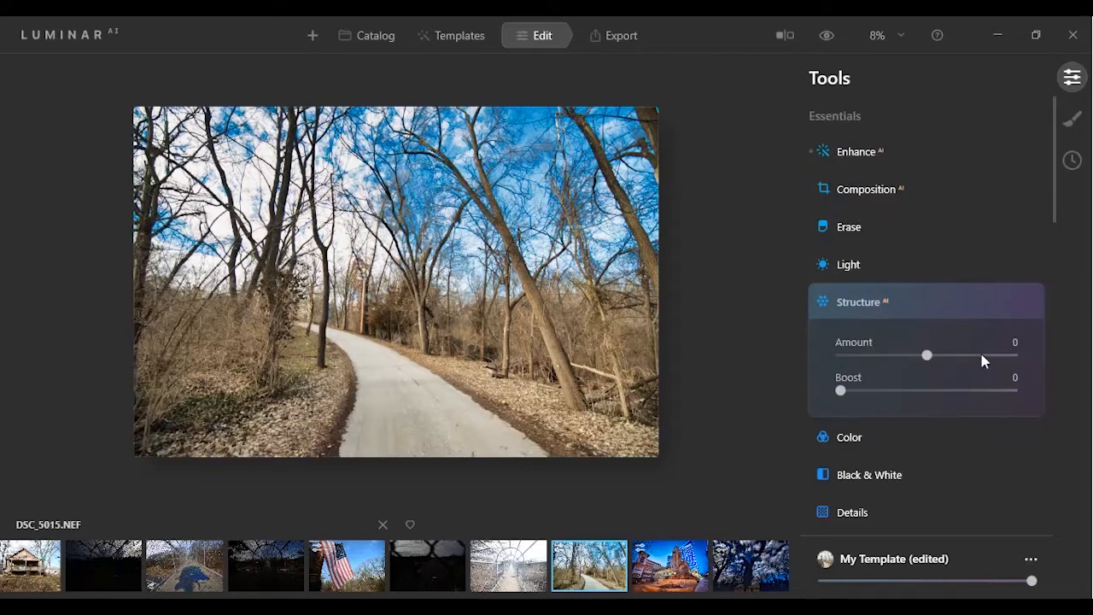
pyautogui.moveTo(982, 361); pyautogui.dragTo(995, 362)
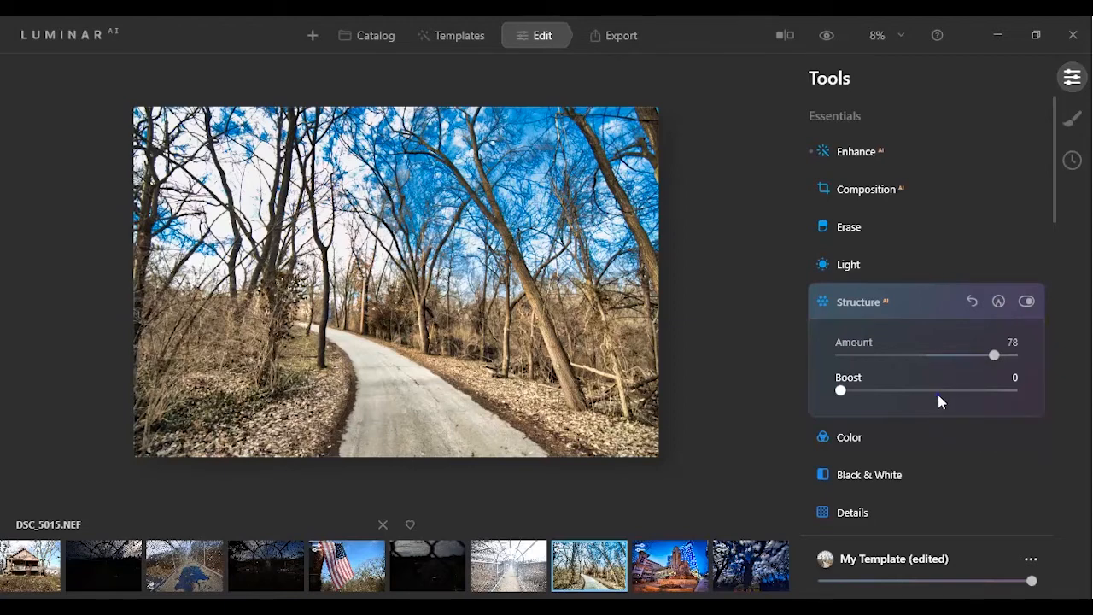
pyautogui.click(938, 391)
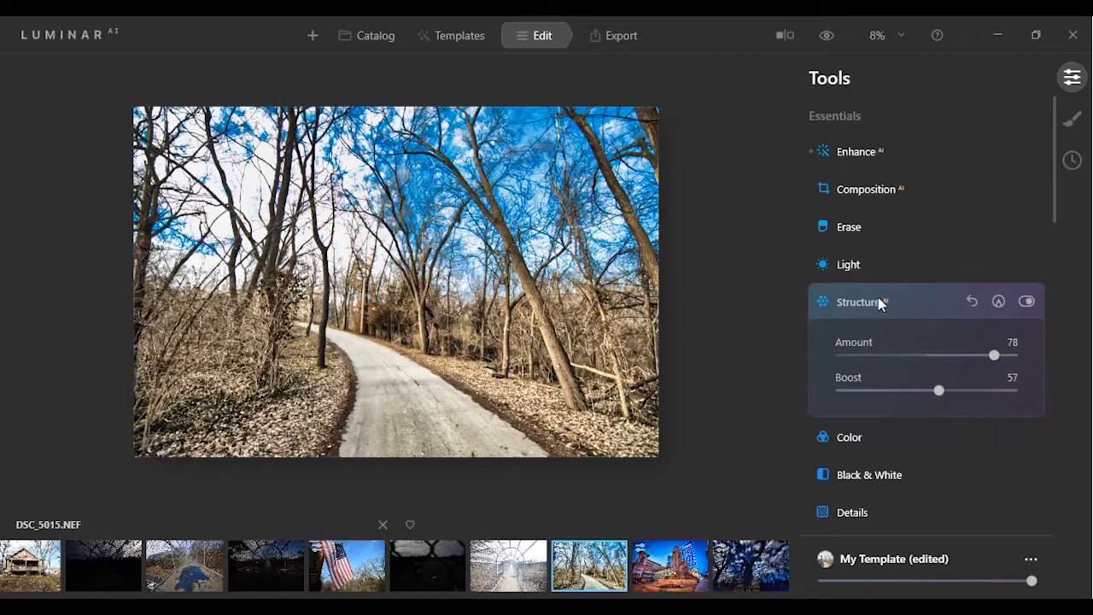
# Adjust the path photo's Light settings to Highlights -97, Exposure -1.07 and Smart Contrast 33.
pyautogui.click(882, 279)
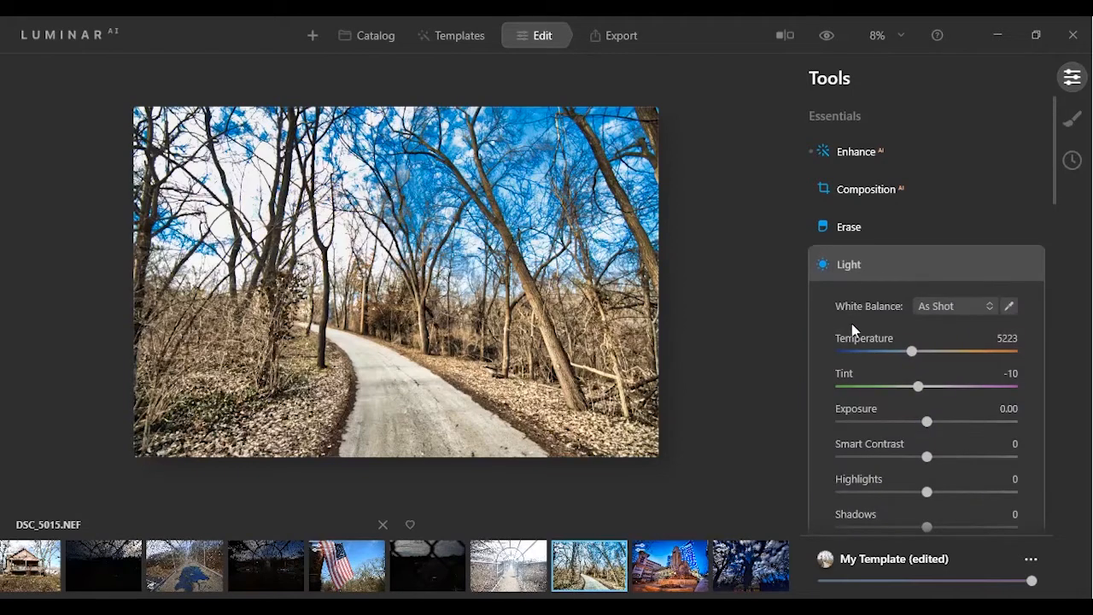
pyautogui.scroll(-2, 848, 381)
pyautogui.moveTo(848, 384); pyautogui.dragTo(845, 388)
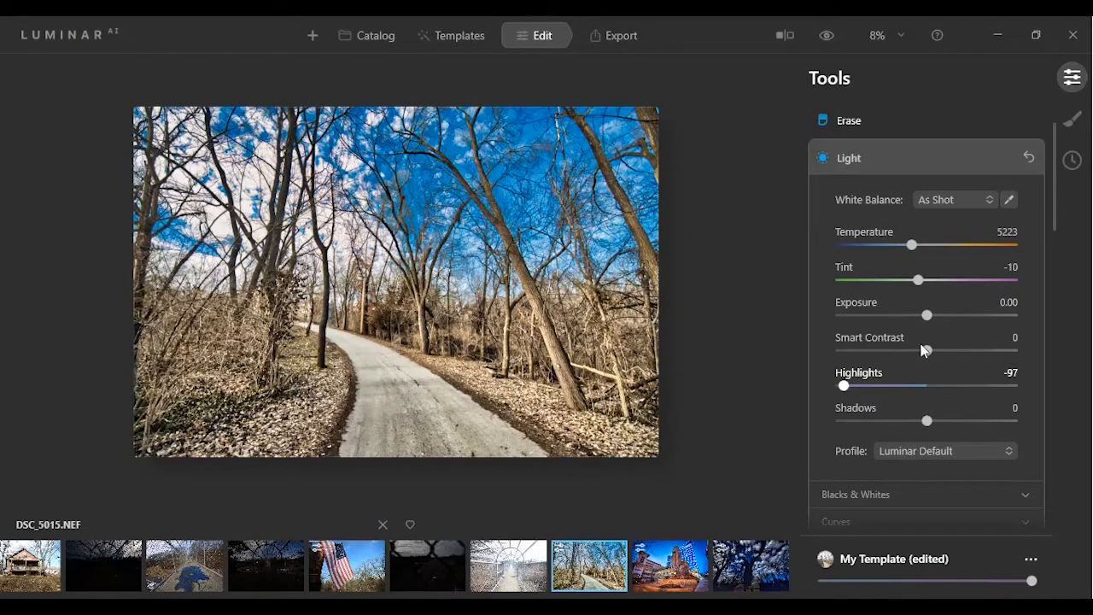
pyautogui.moveTo(929, 321); pyautogui.dragTo(907, 320)
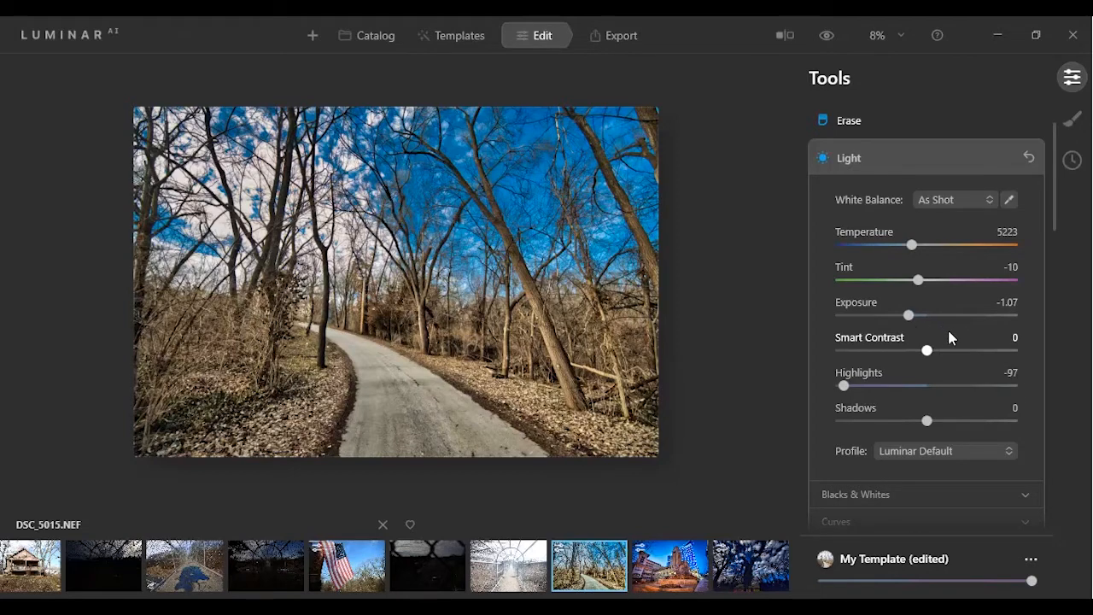
pyautogui.click(956, 351)
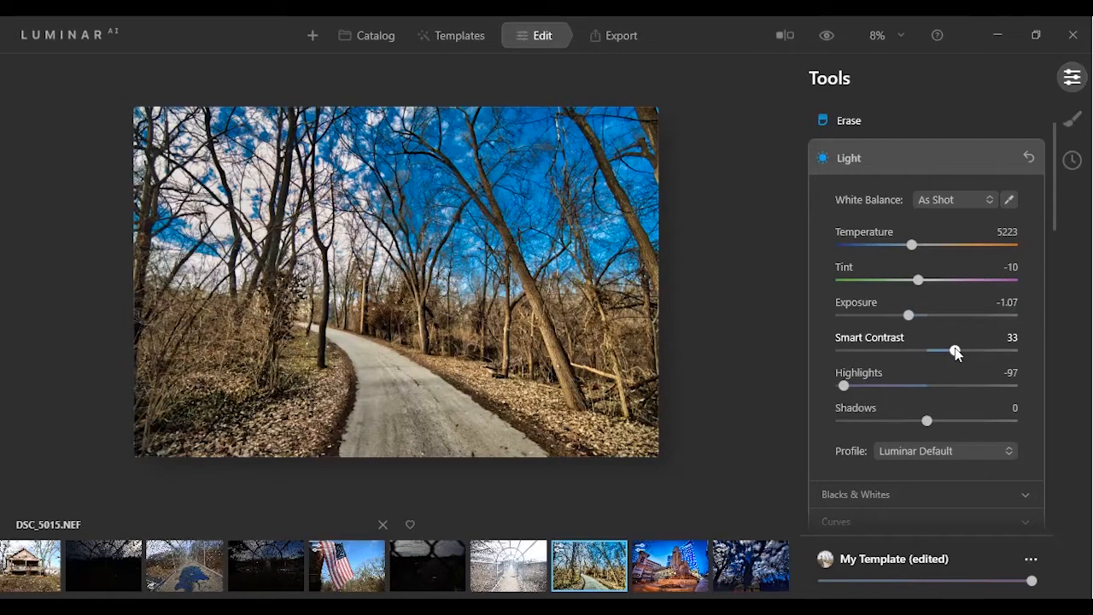
pyautogui.moveTo(955, 350); pyautogui.dragTo(956, 351)
pyautogui.moveTo(1053, 166); pyautogui.dragTo(1031, 283)
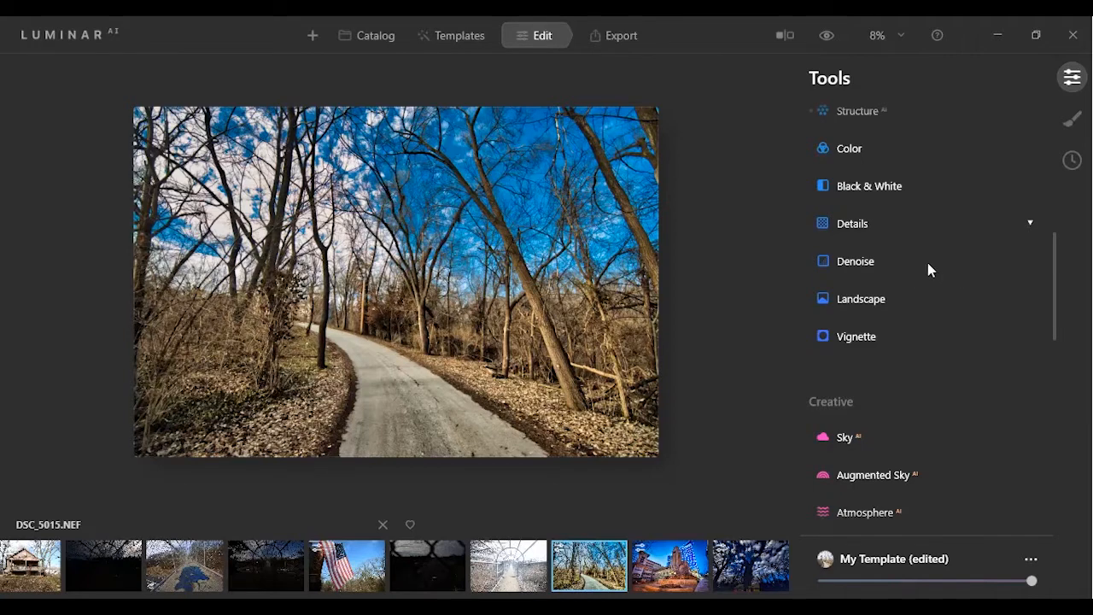
# Set the path photo's Sharpen detail to 72, then denoise it with Luminosity Denoise 51 and Color Denoise 39.
pyautogui.click(898, 227)
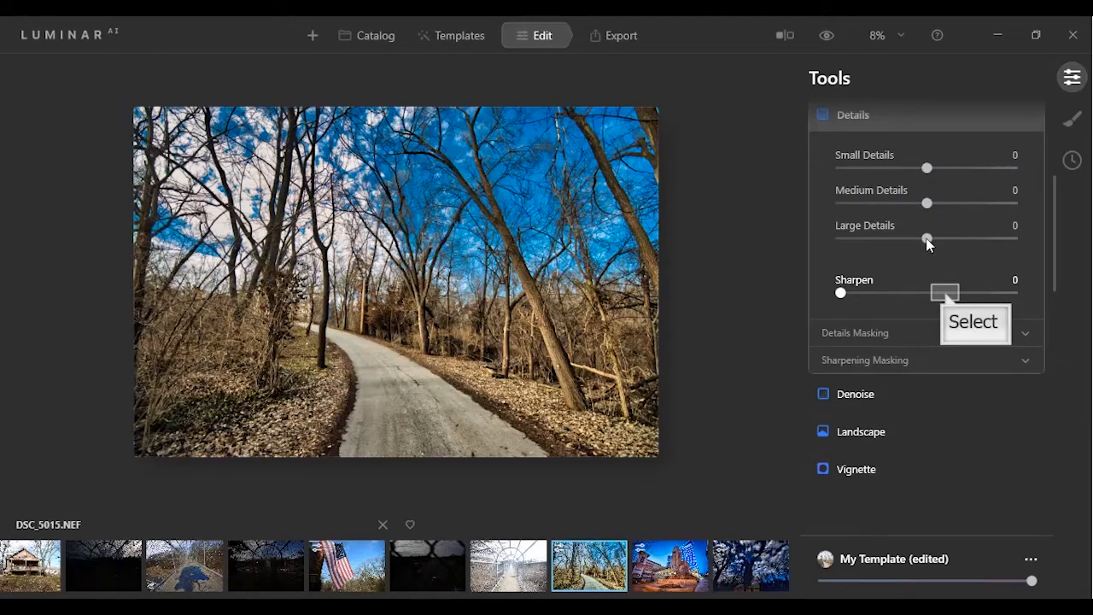
pyautogui.click(946, 293)
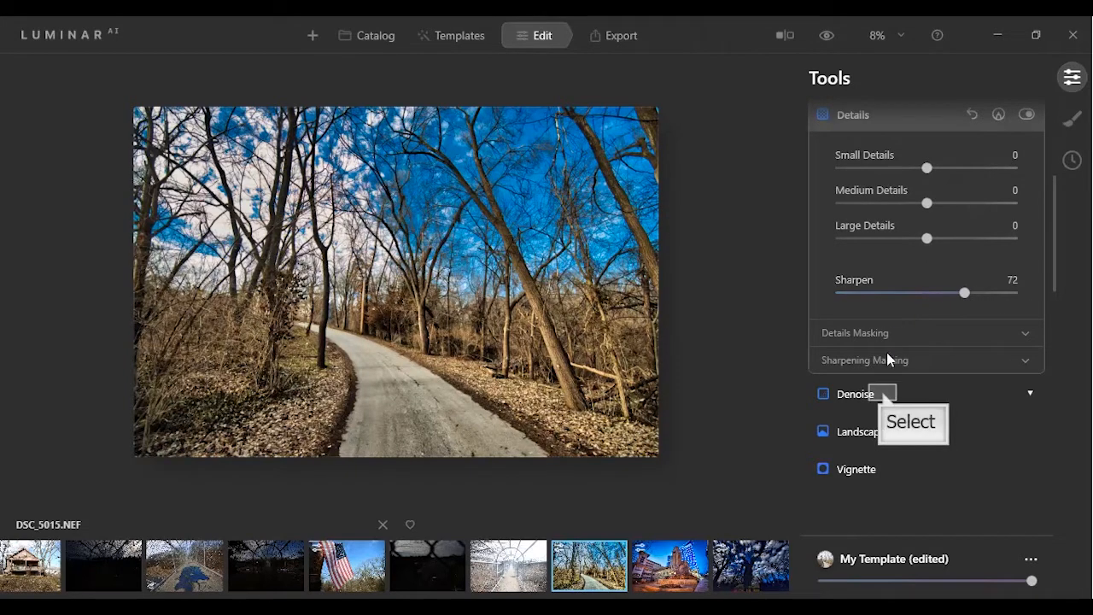
pyautogui.click(885, 395)
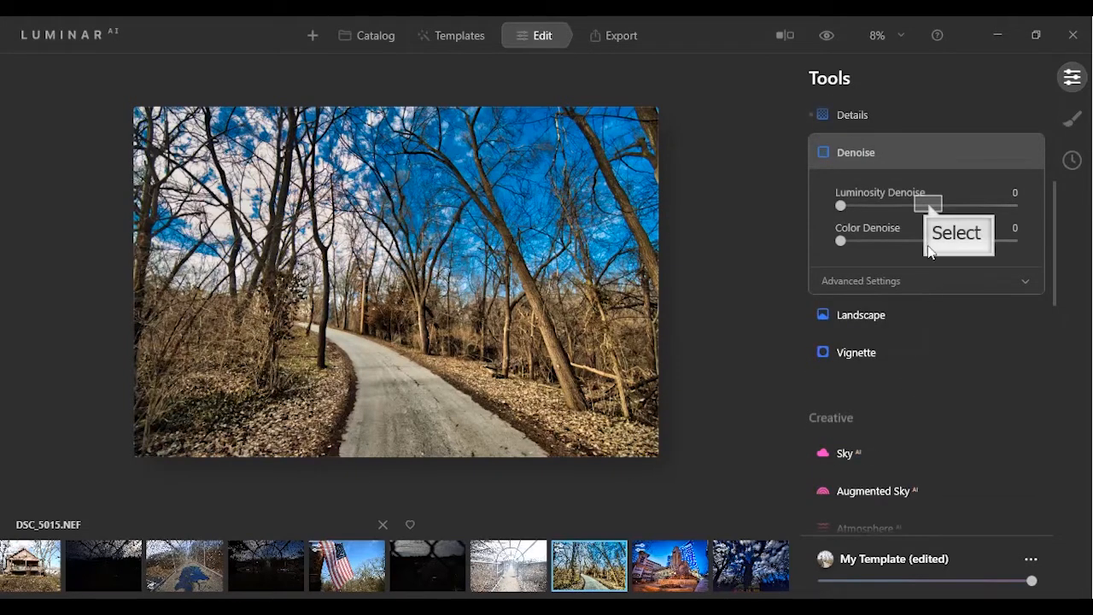
pyautogui.click(928, 206)
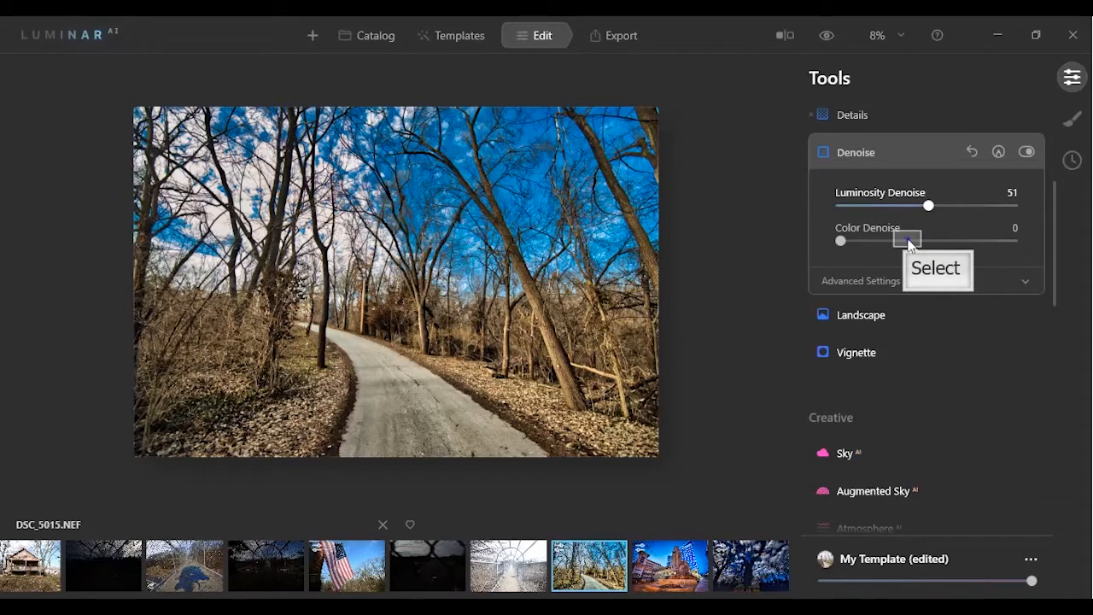
pyautogui.click(907, 241)
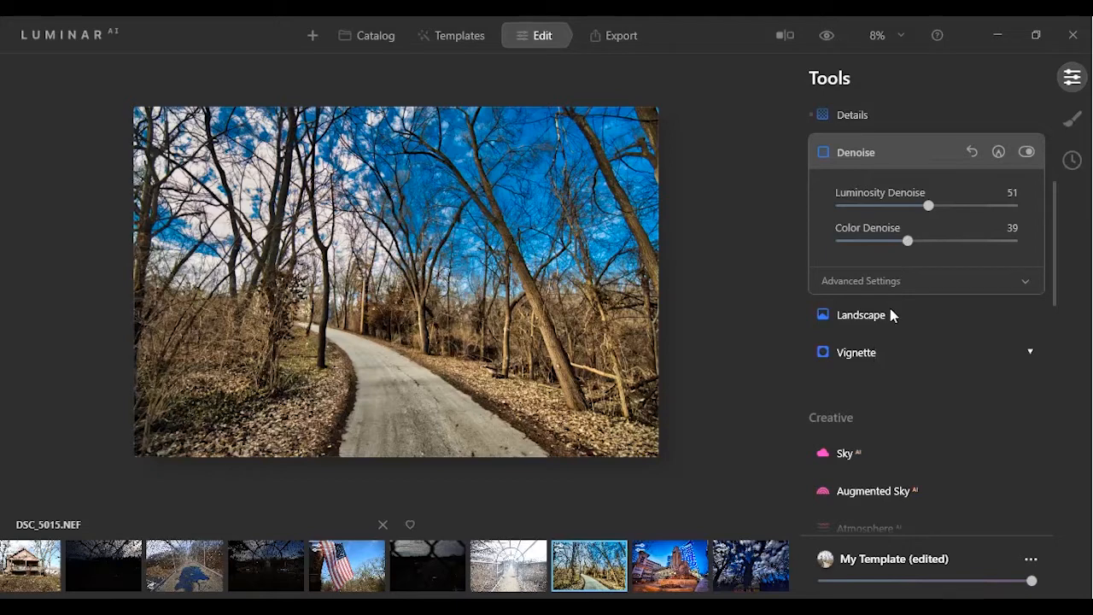
# Set the path photo's Vignette Amount to -72 and compare the original and edited versions in the split before-and-after view.
pyautogui.click(889, 354)
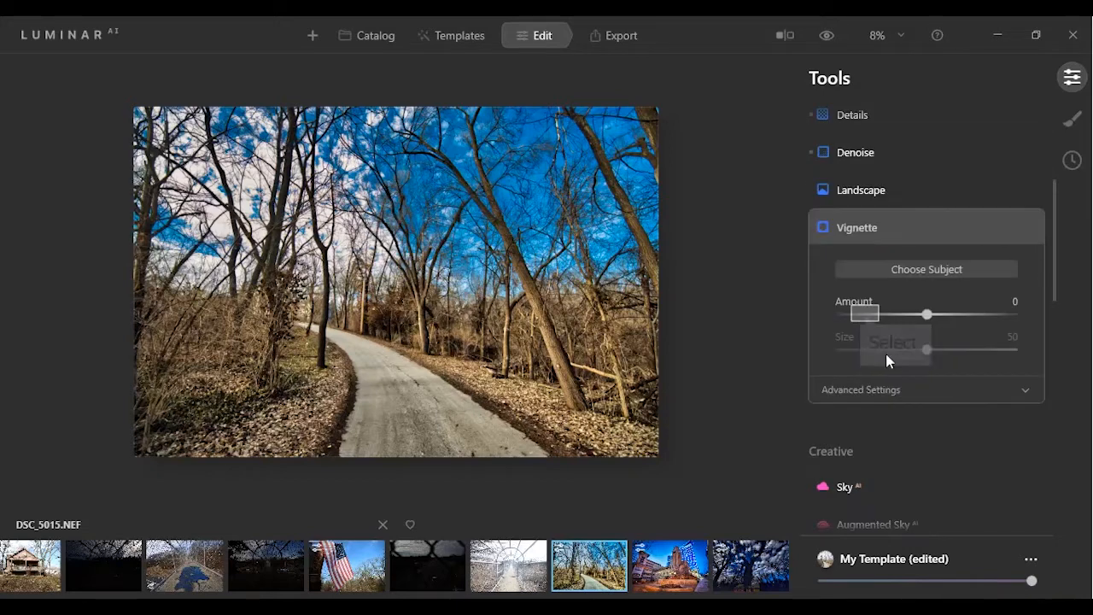
pyautogui.click(866, 315)
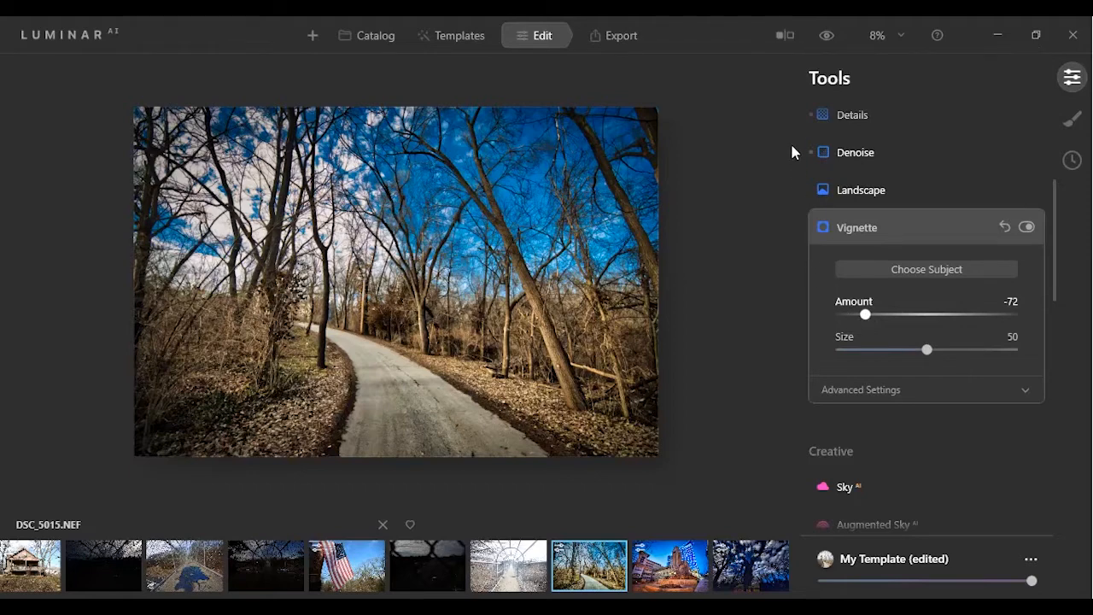
pyautogui.click(786, 35)
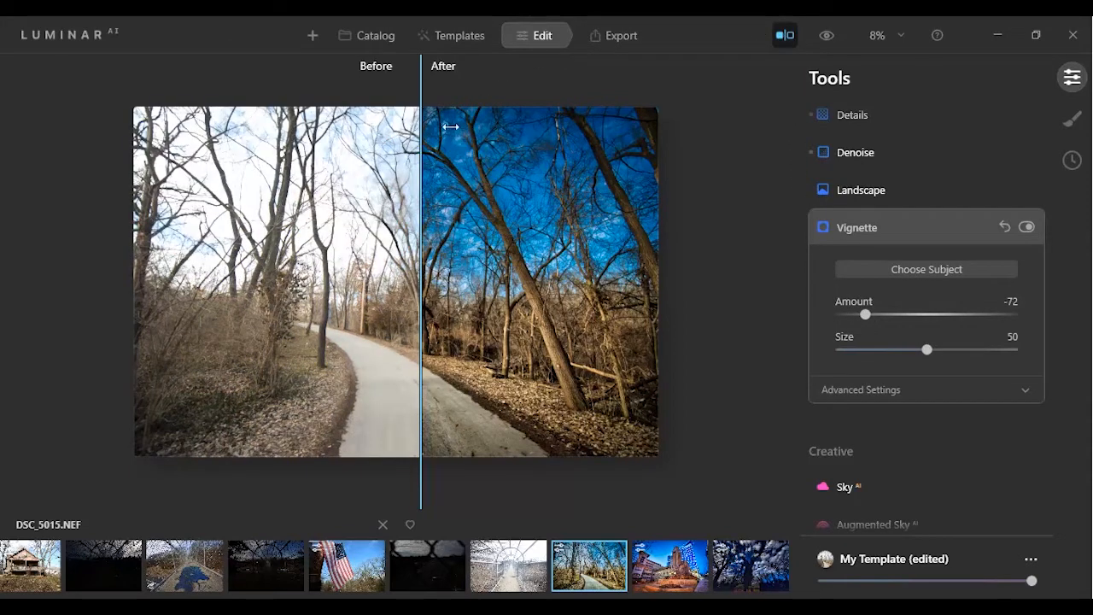
pyautogui.moveTo(420, 216); pyautogui.dragTo(404, 201)
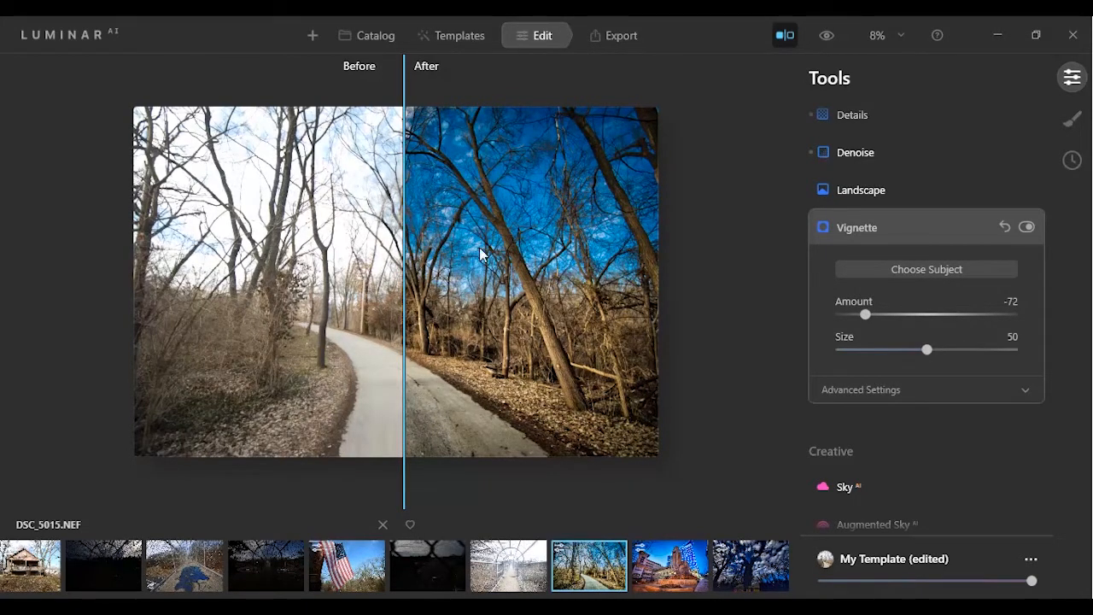
# Open the fenced walkway photo DSC_5016.NEF and set Enhance to Accent 100 and Sky Enhancer 68.
pyautogui.click(530, 566)
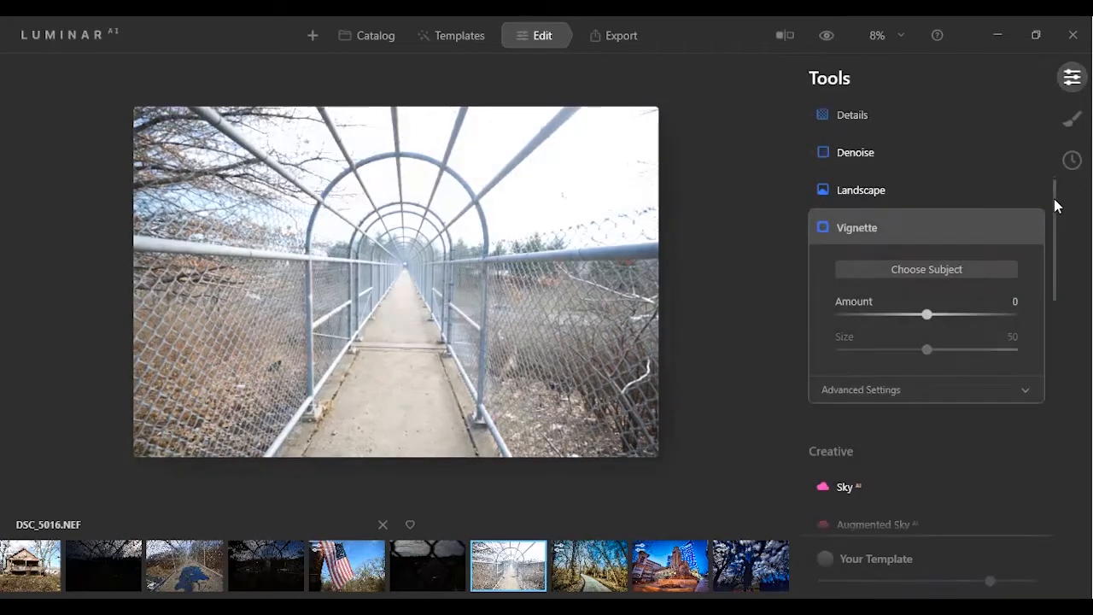
pyautogui.moveTo(1054, 198); pyautogui.dragTo(1059, 79)
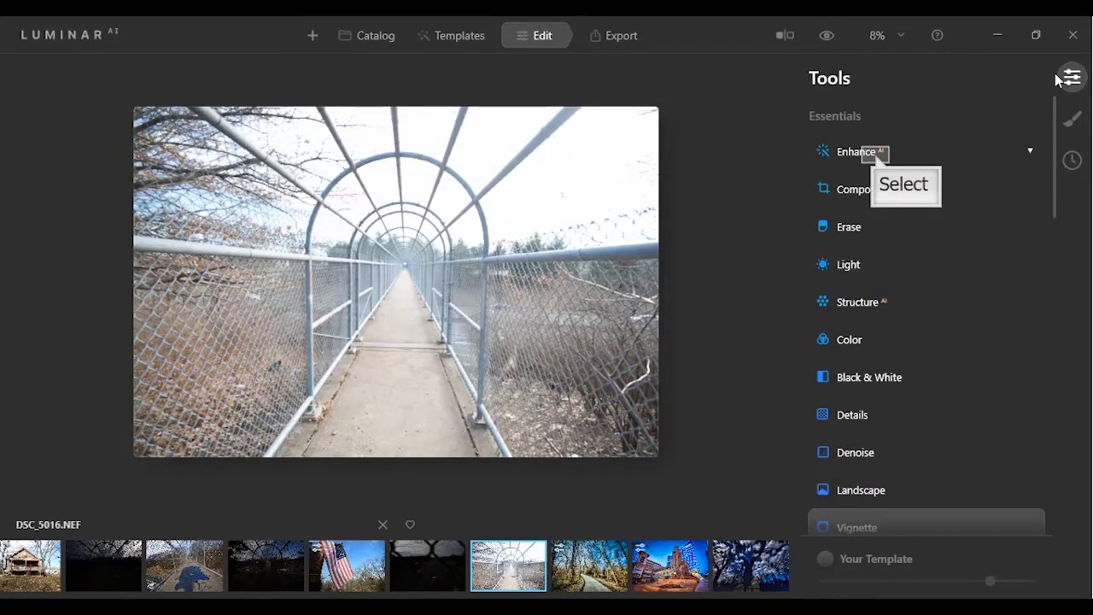
pyautogui.click(876, 155)
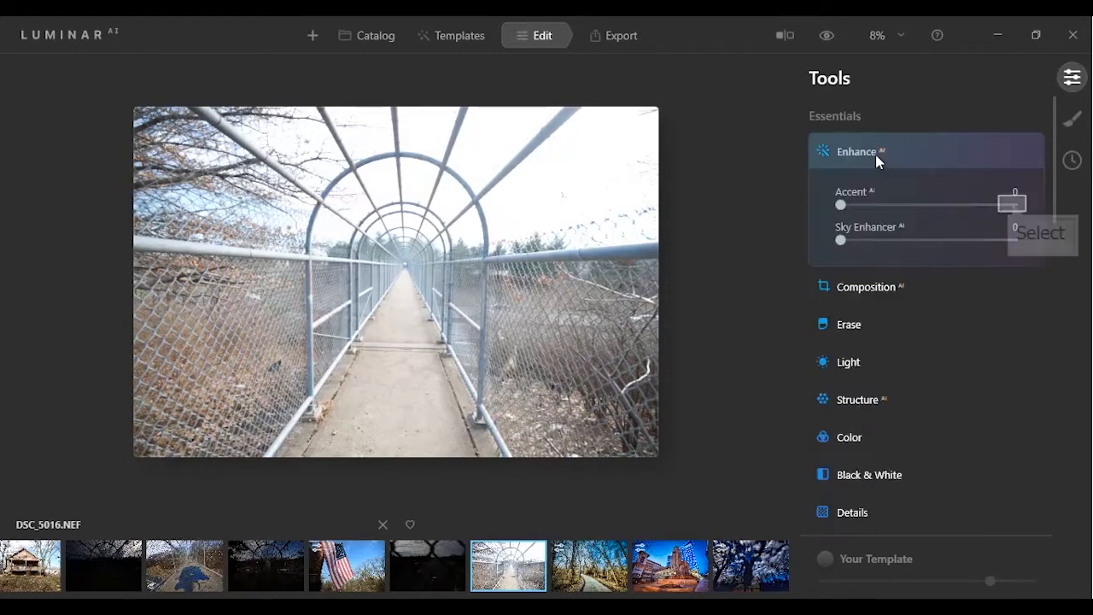
pyautogui.click(1012, 205)
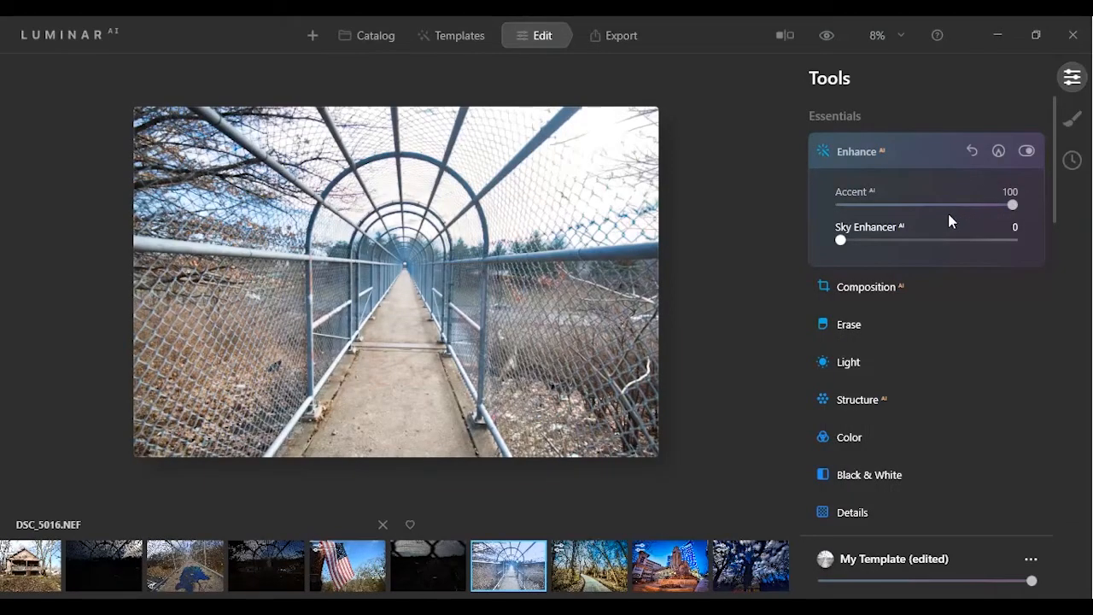
pyautogui.moveTo(933, 242); pyautogui.dragTo(957, 241)
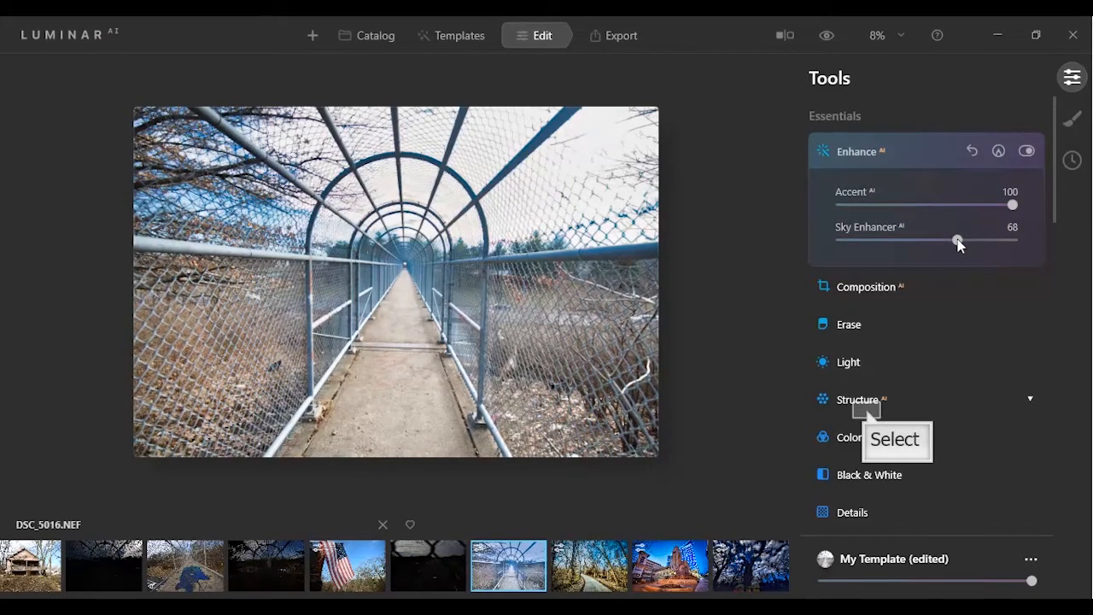
# Set the walkway photo's Structure Amount to 82 and Boost to 58.
pyautogui.click(865, 406)
pyautogui.click(998, 355)
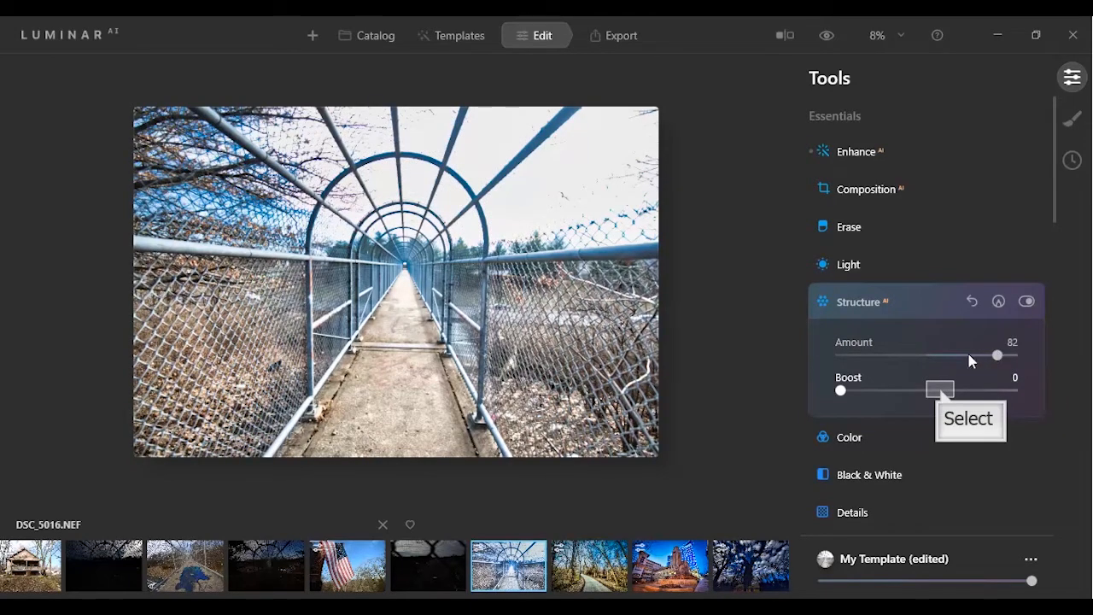
pyautogui.click(940, 390)
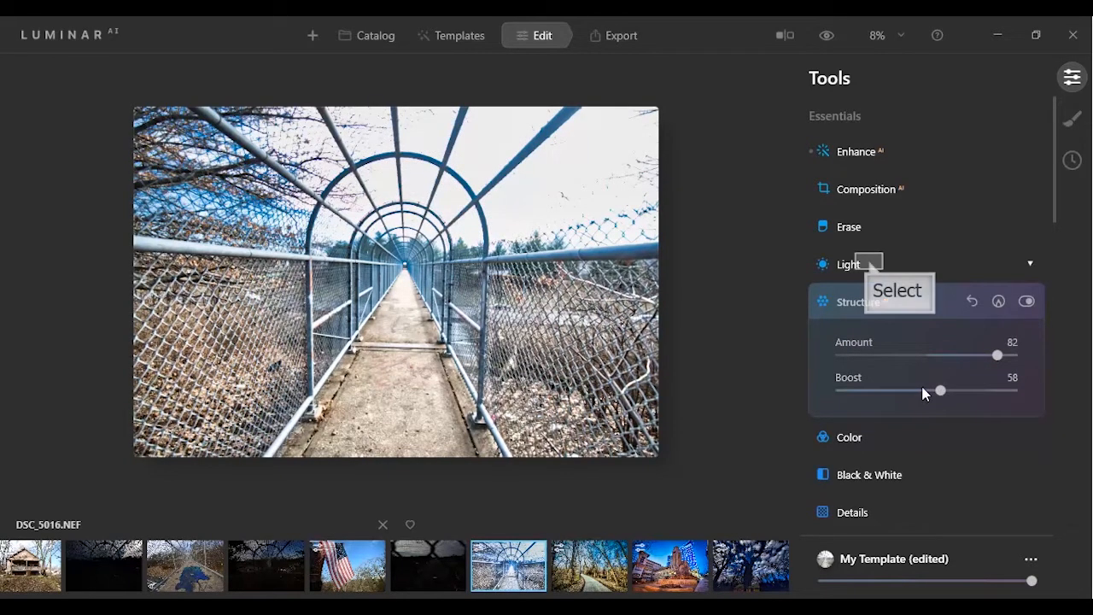
# Adjust the walkway photo's Light settings to Highlights -91, Smart Contrast 48 and Exposure -1.12.
pyautogui.click(863, 263)
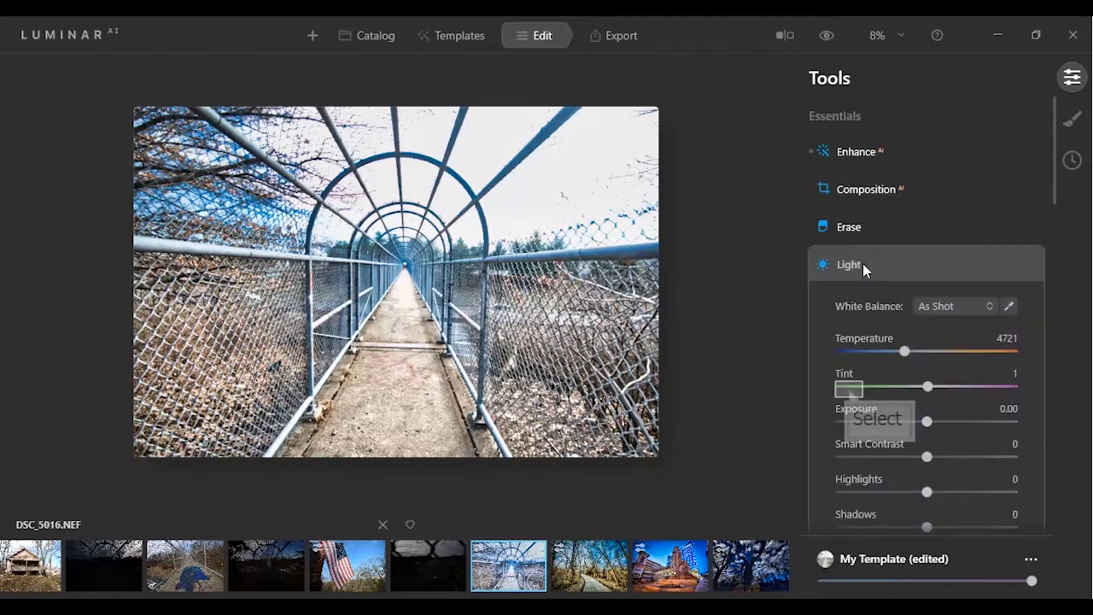
pyautogui.click(848, 386)
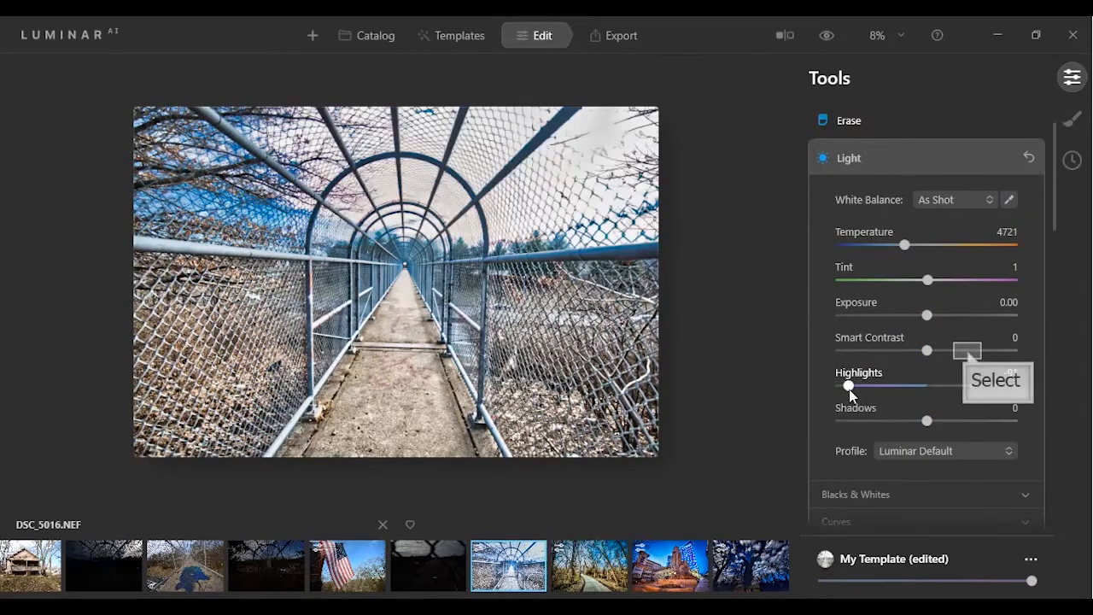
pyautogui.click(968, 350)
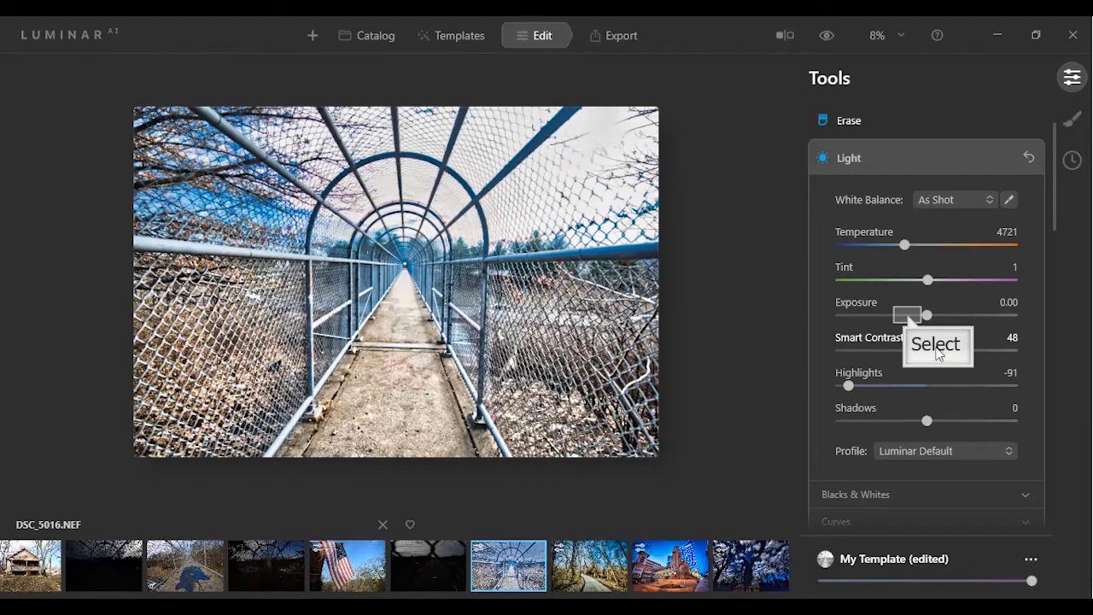
pyautogui.click(908, 315)
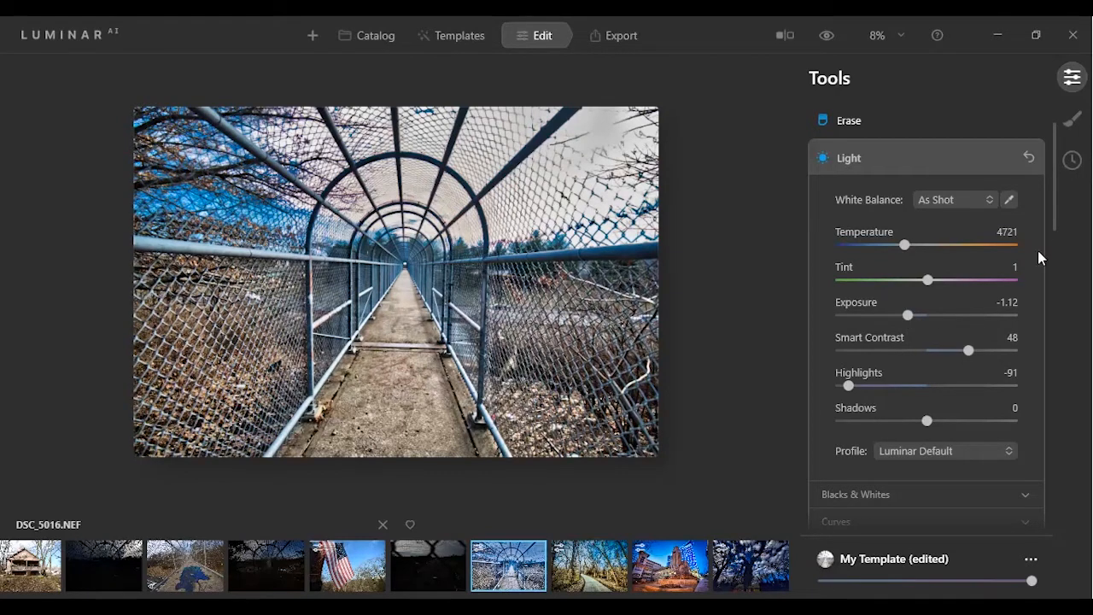
# Set the walkway photo's Vignette Amount to -54 and show the split before-and-after view.
pyautogui.moveTo(1056, 177); pyautogui.dragTo(1059, 264)
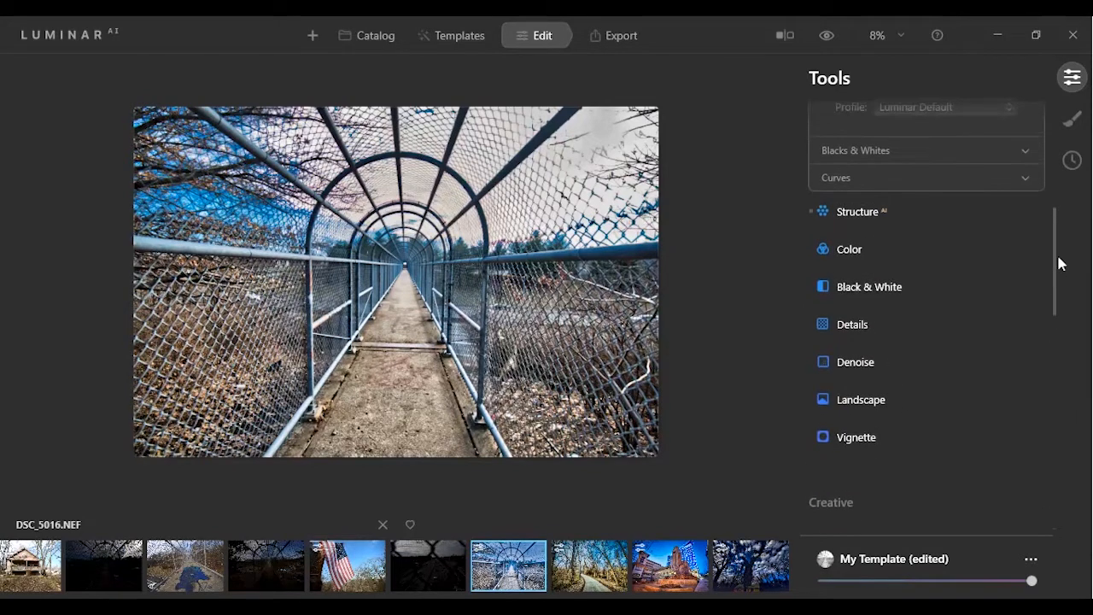
pyautogui.click(902, 433)
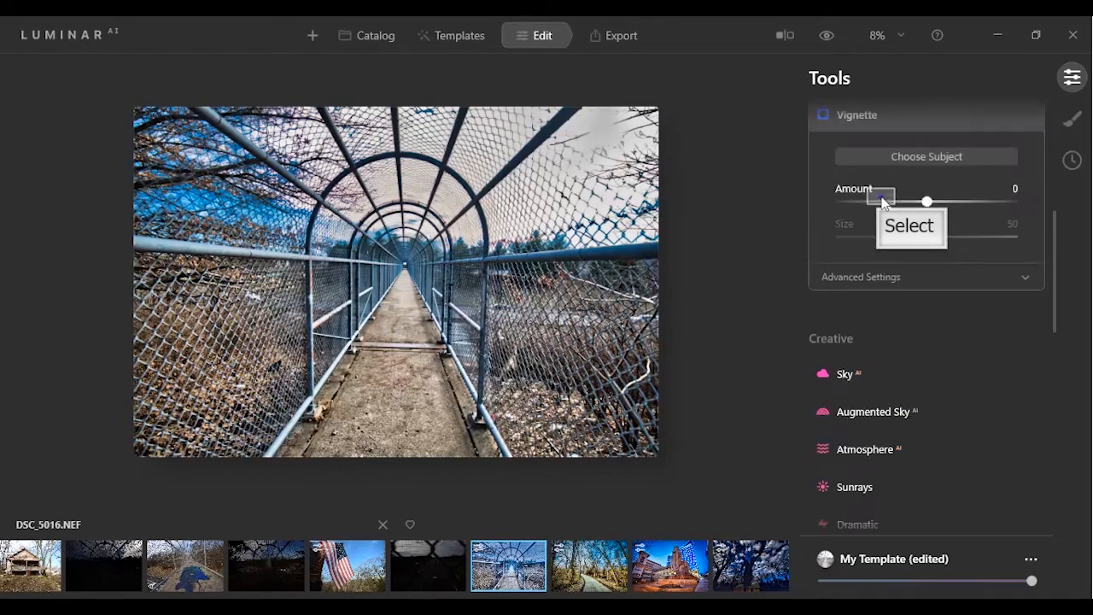
pyautogui.click(881, 201)
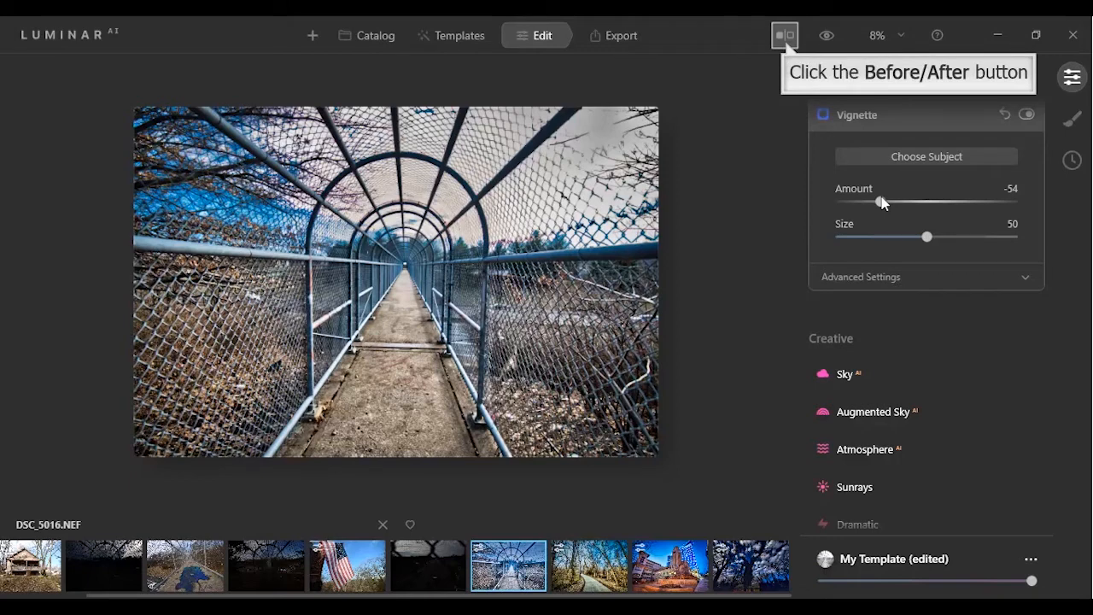
pyautogui.click(785, 39)
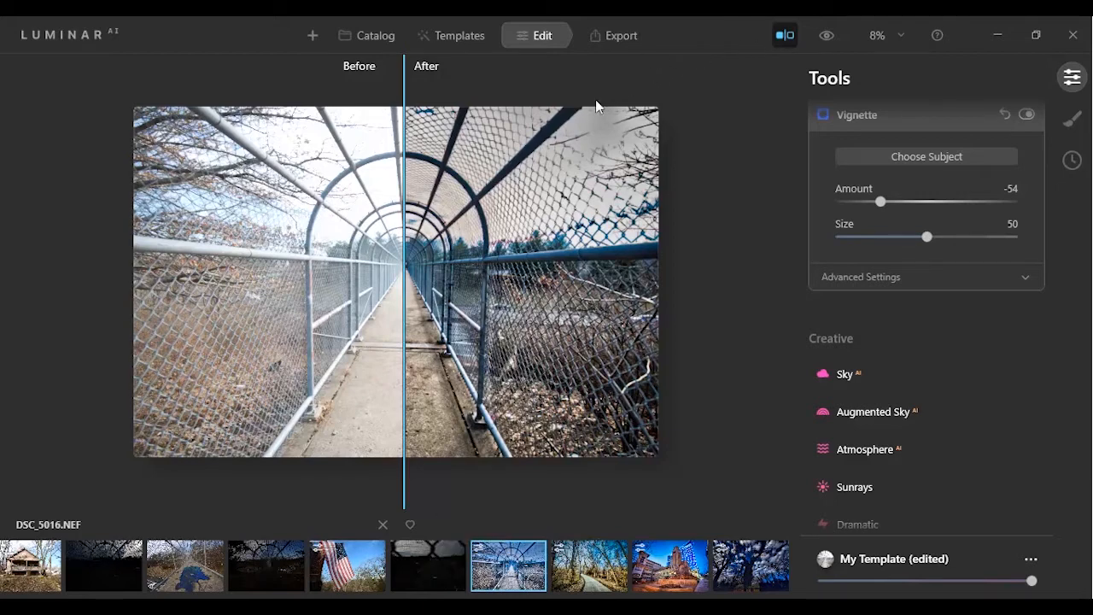
# Open the dark highway photo DSC_5020.NEF, set Enhance Accent to 100 and raise Sky Enhancer past the midpoint.
pyautogui.click(429, 565)
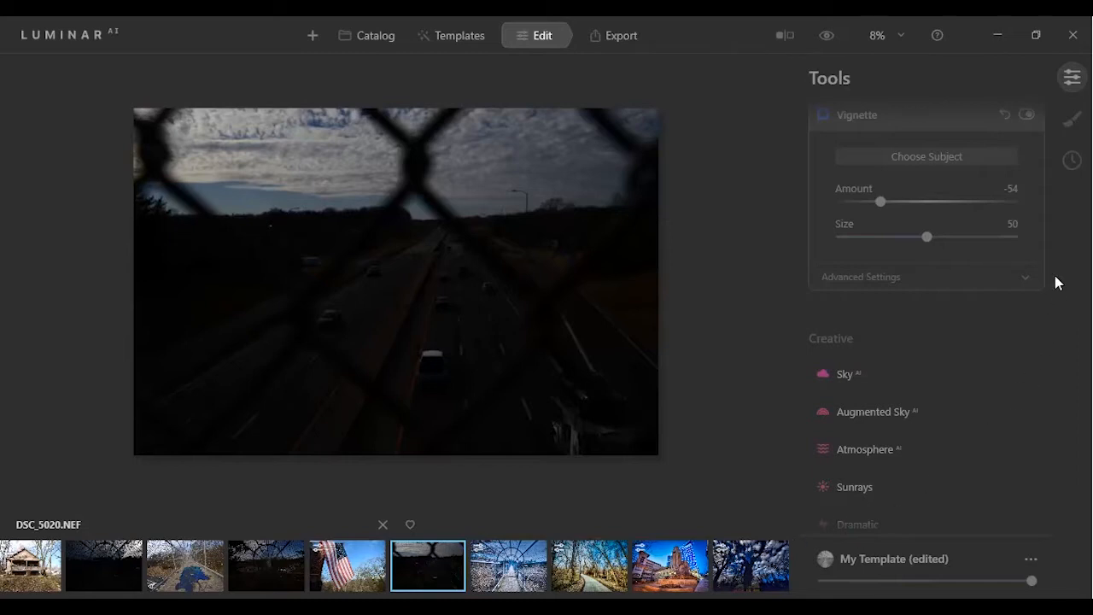
pyautogui.moveTo(1055, 275); pyautogui.dragTo(1053, 134)
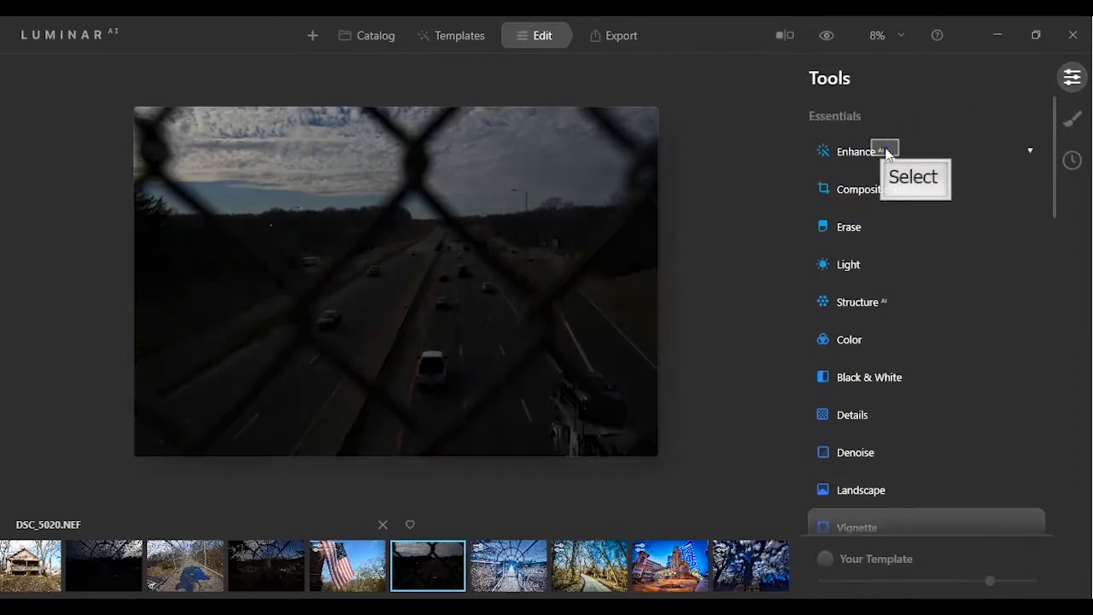
pyautogui.click(886, 152)
pyautogui.click(1016, 205)
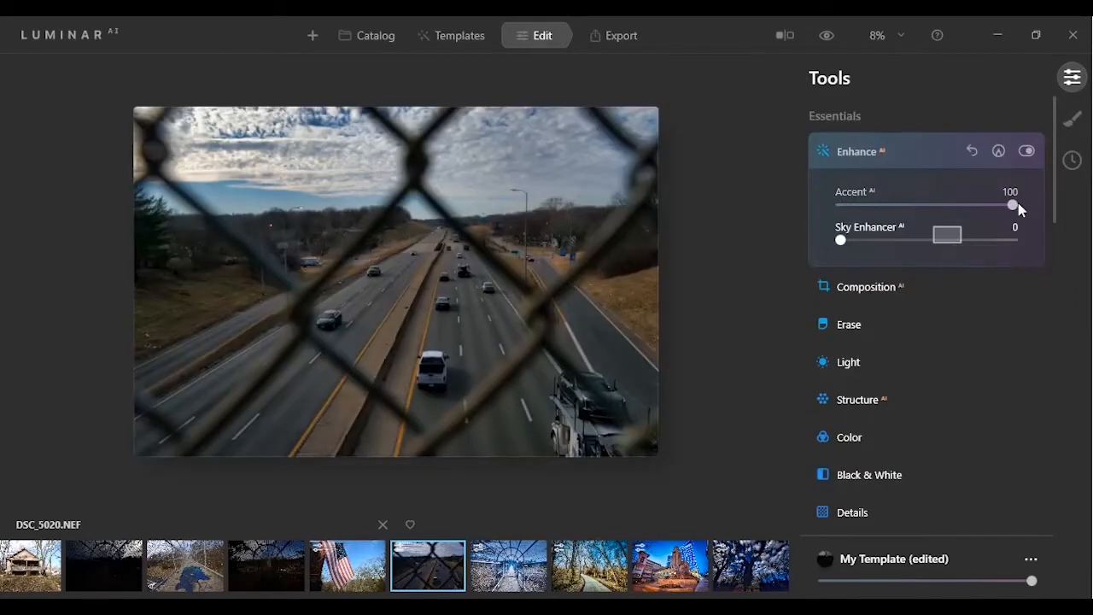
pyautogui.click(947, 240)
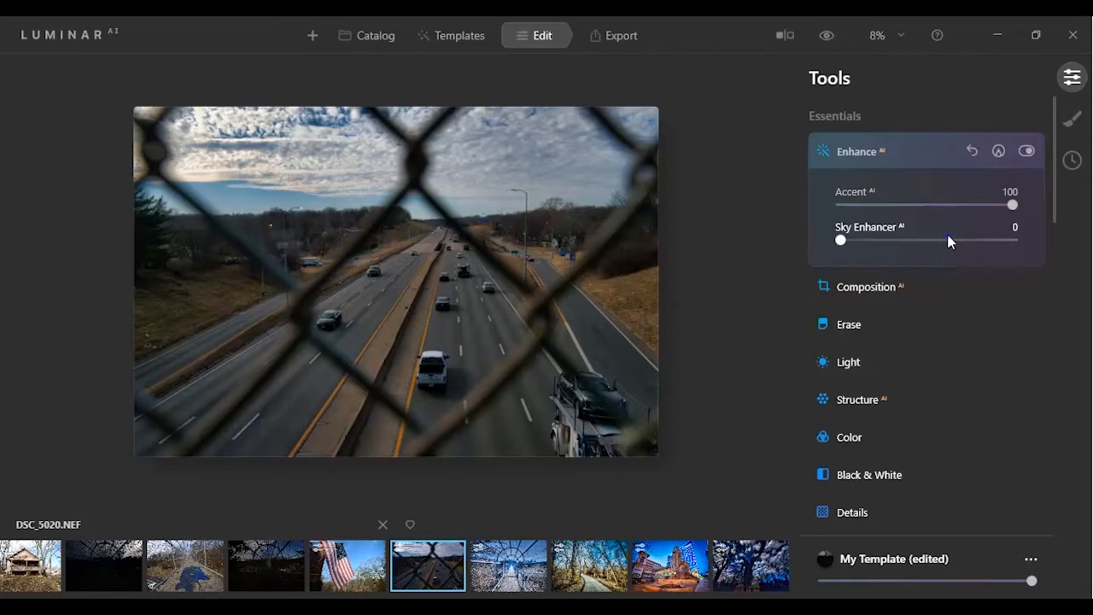
# Set the highway photo's Structure Amount to 71 and Boost to 55.
pyautogui.click(884, 403)
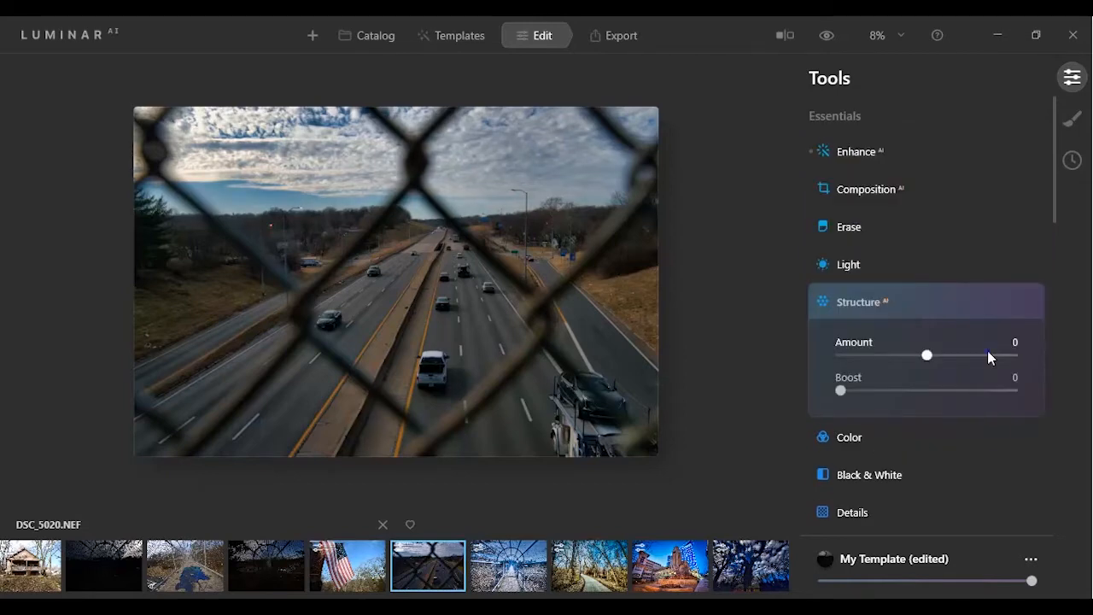
pyautogui.click(988, 355)
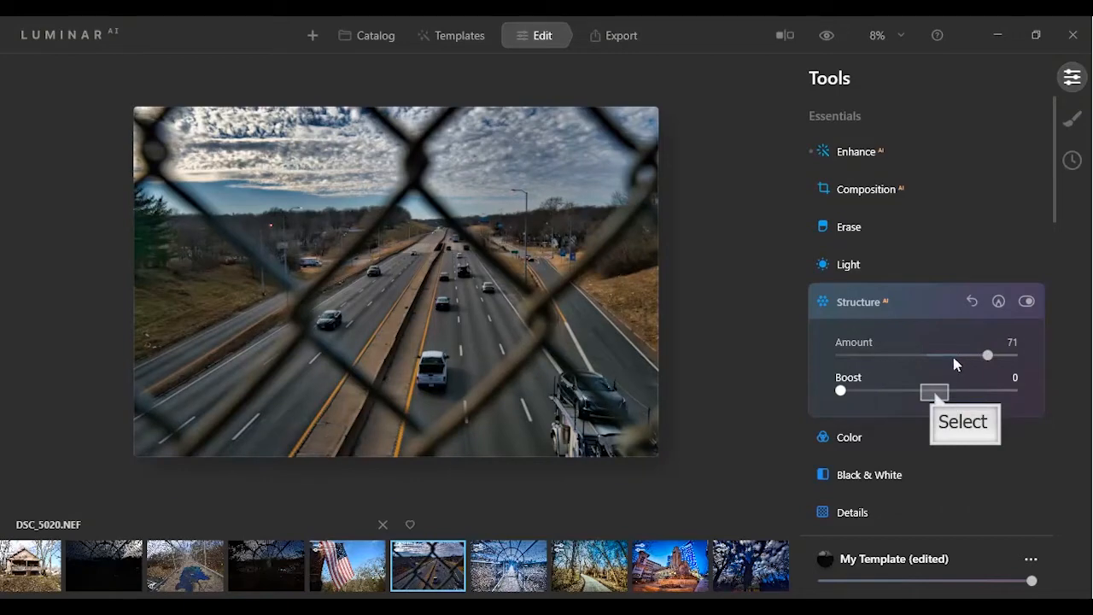
pyautogui.click(935, 391)
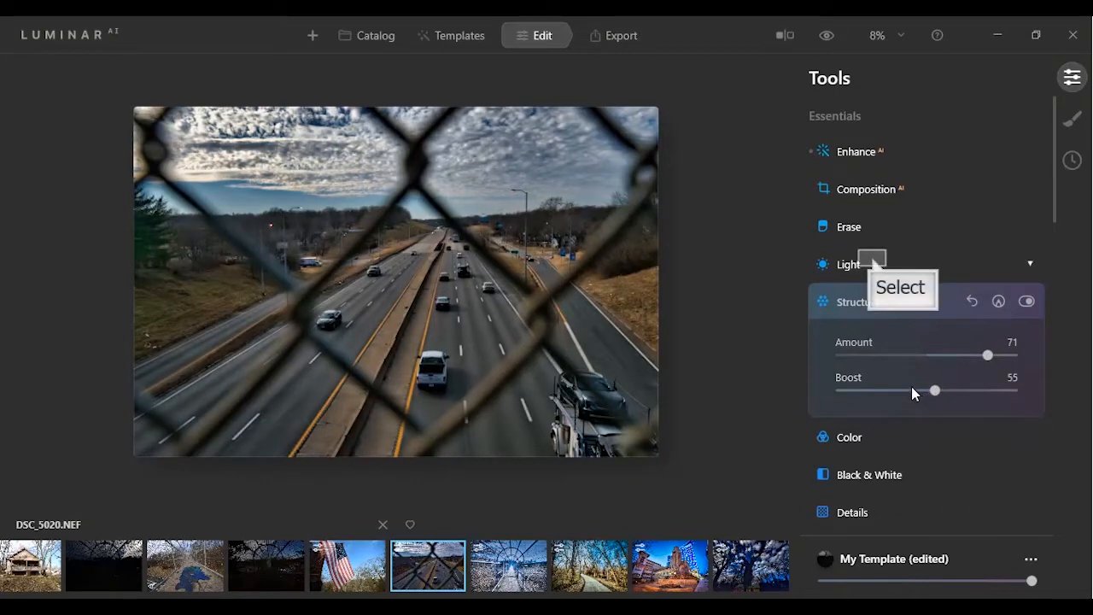
# Adjust the highway photo's Light settings to Highlights -99 and Smart Contrast 50.
pyautogui.click(872, 260)
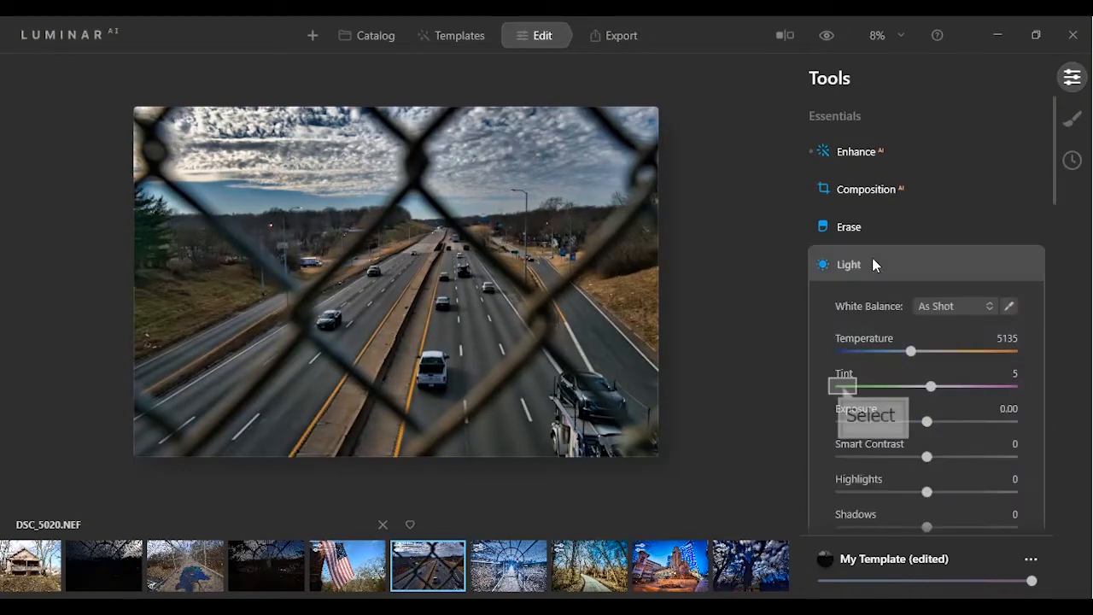
pyautogui.scroll(-2, 845, 384)
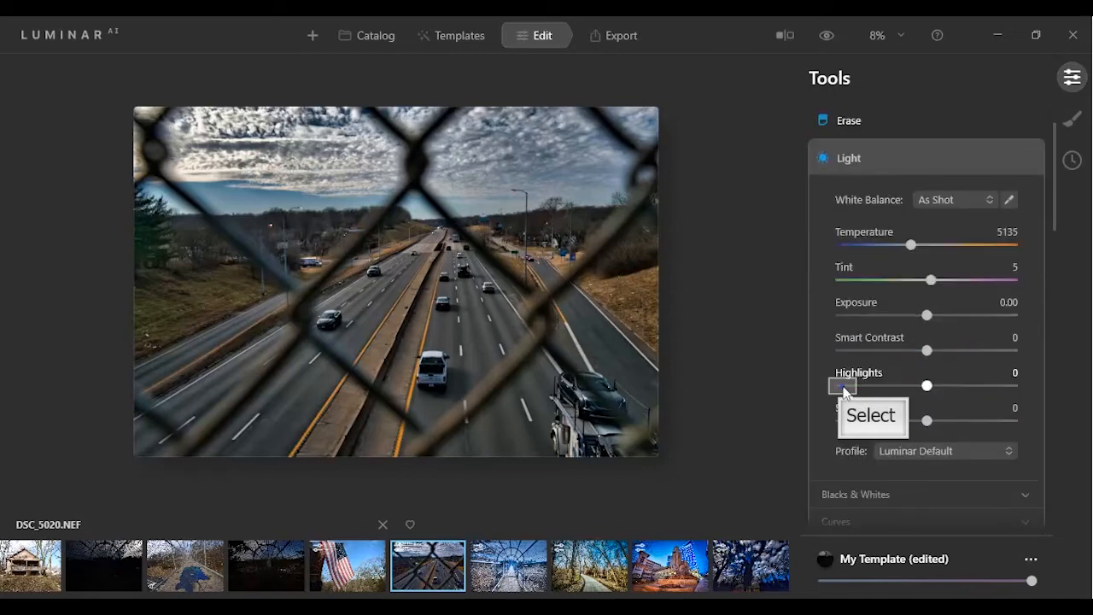
pyautogui.click(842, 385)
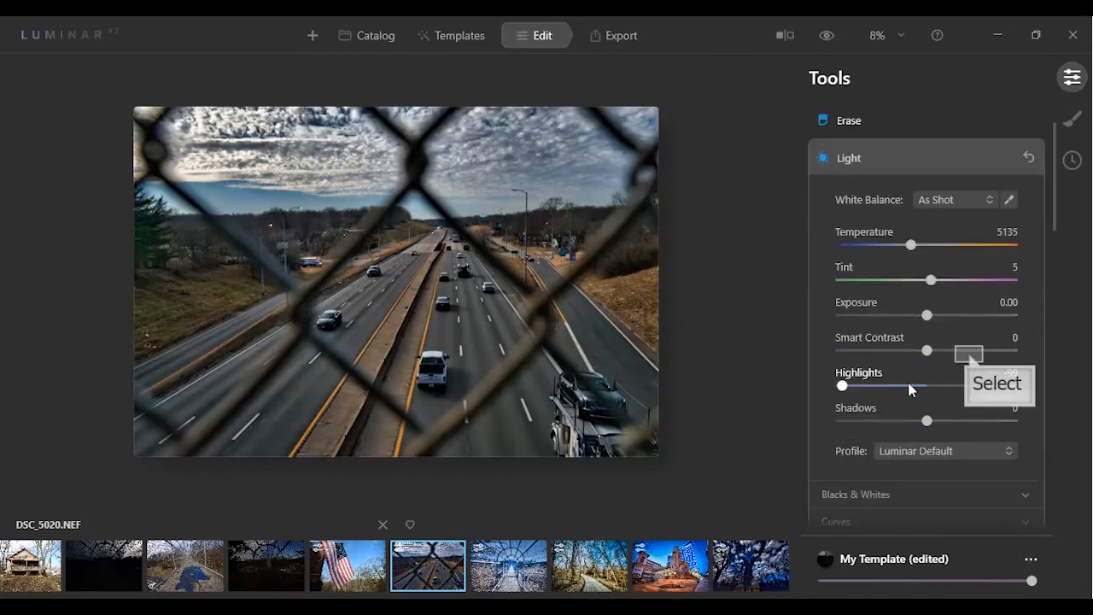
pyautogui.click(970, 351)
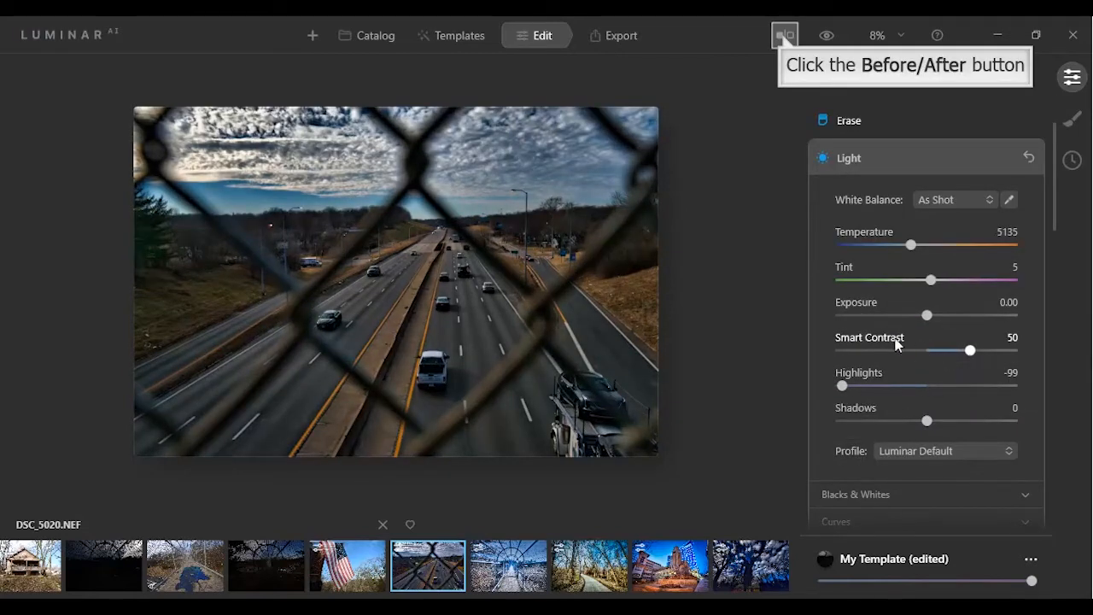
# Show the highway photo's split before-and-after view and open the flag photo DSC_5014.NEF.
pyautogui.click(784, 38)
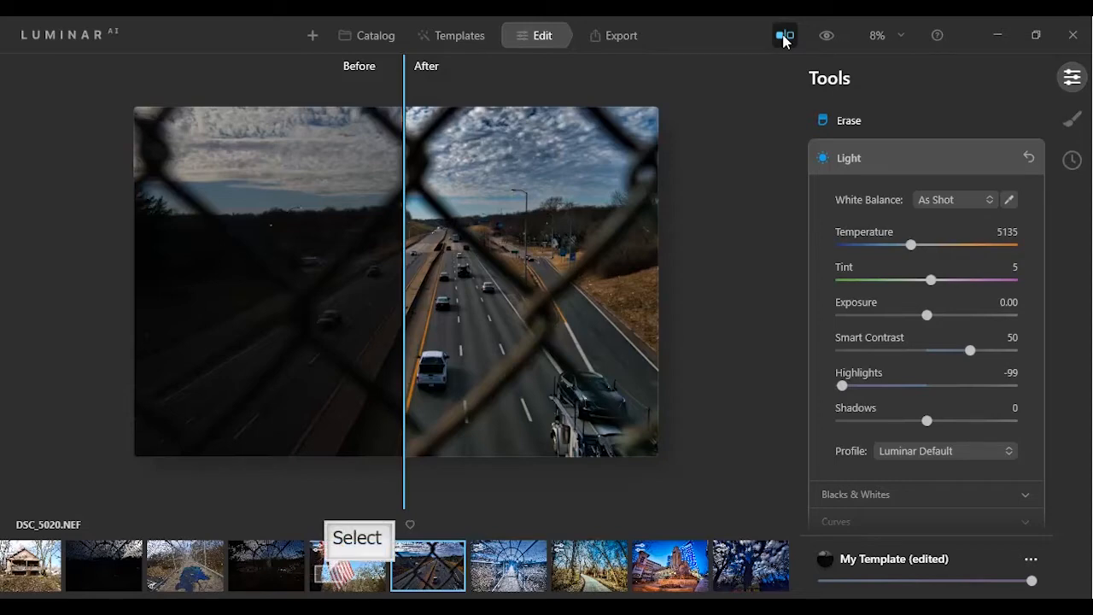
pyautogui.click(332, 579)
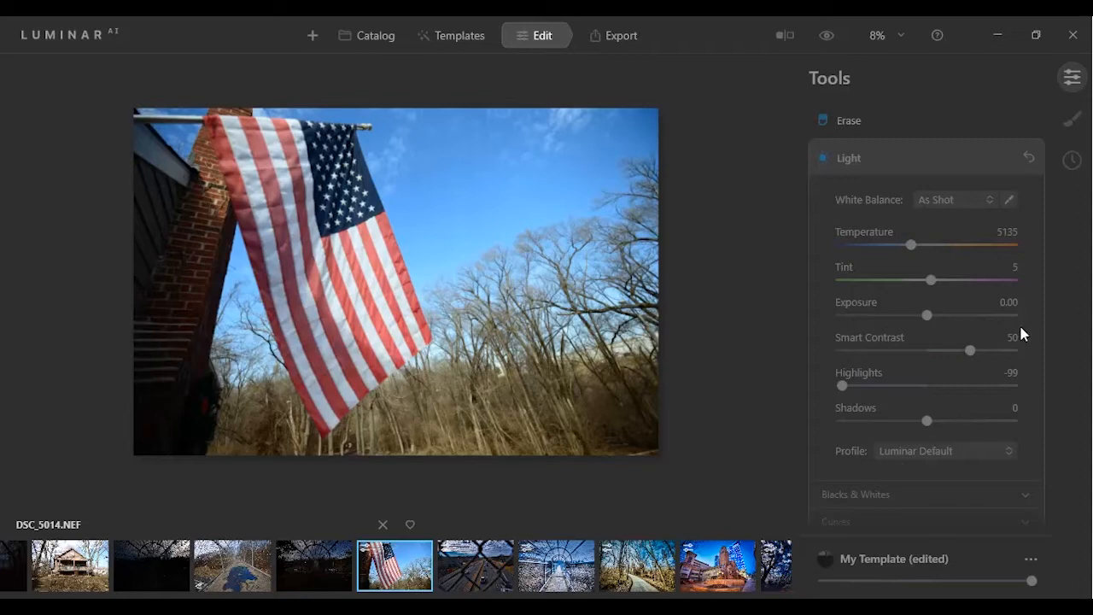
# Set the flag photo's Enhance Accent to 92 and Sky Enhancer to 46.
pyautogui.moveTo(1056, 167); pyautogui.dragTo(1052, 130)
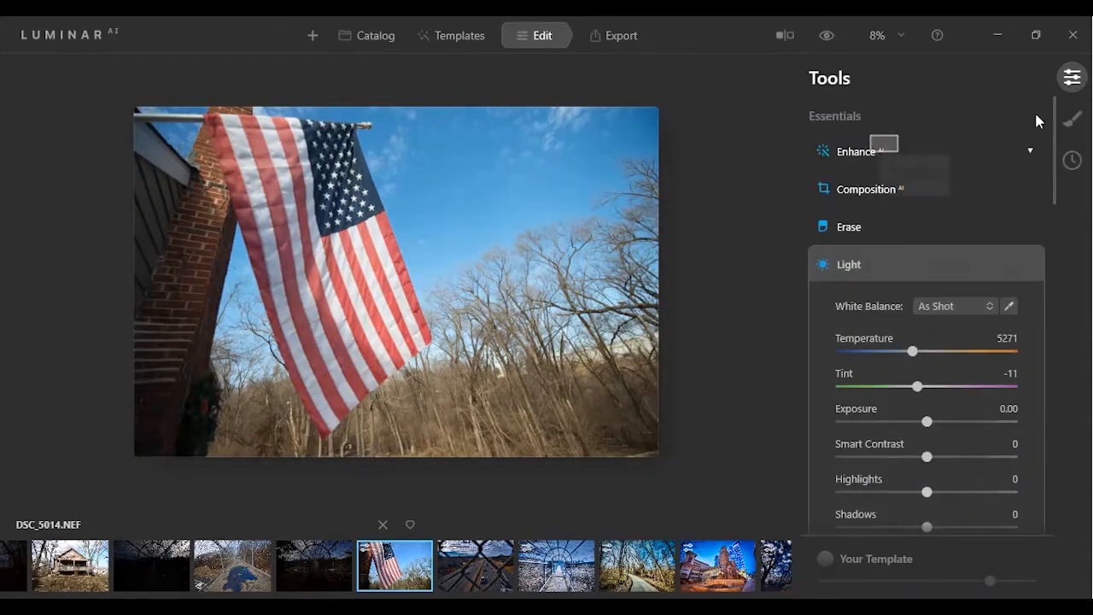
pyautogui.click(885, 145)
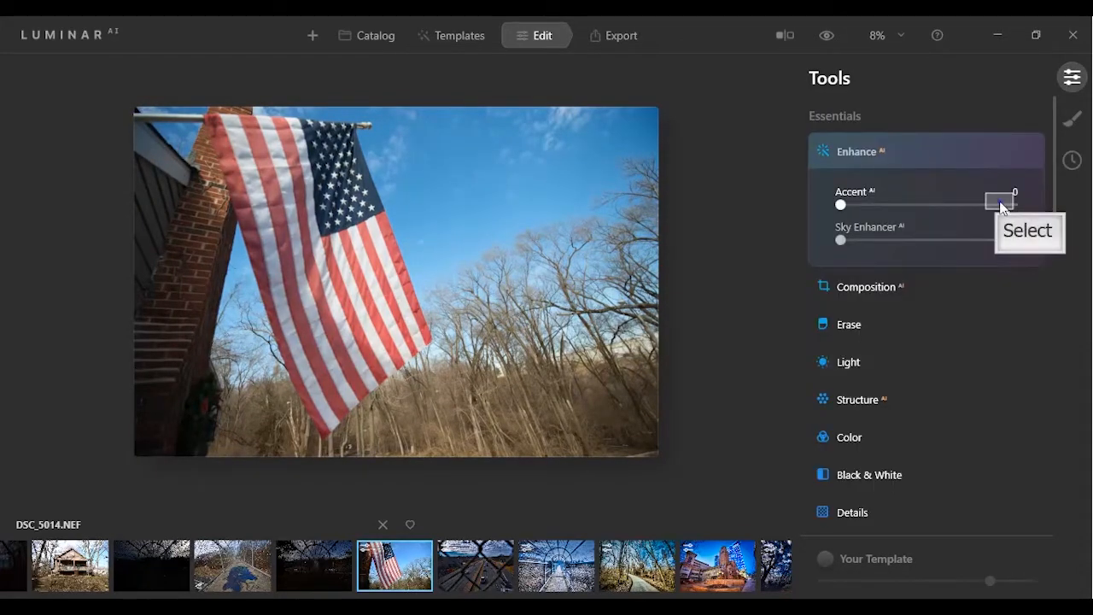
pyautogui.click(1000, 205)
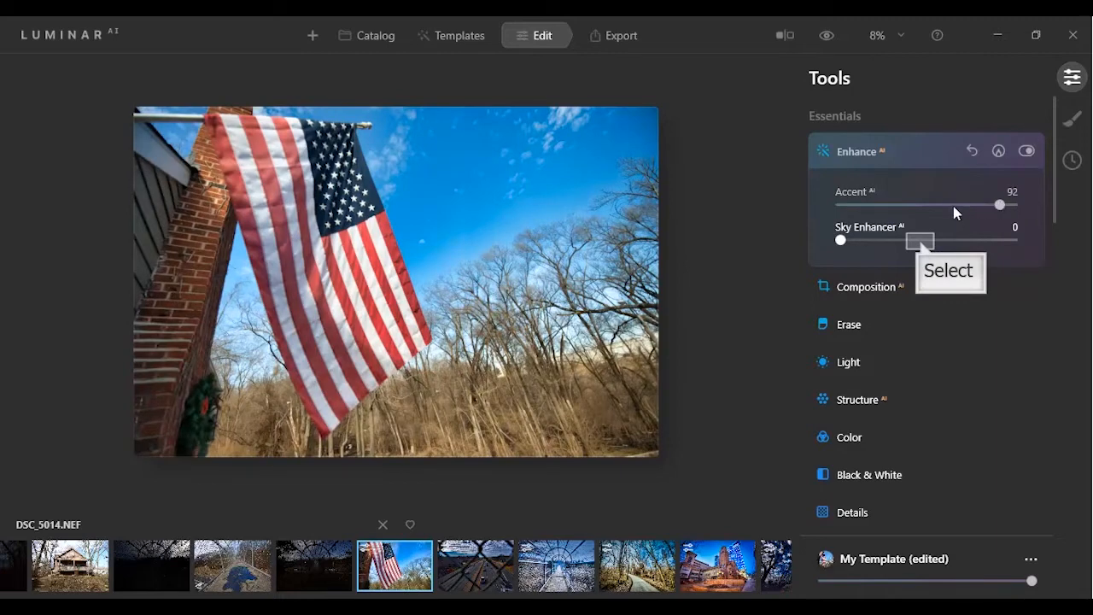
pyautogui.click(919, 239)
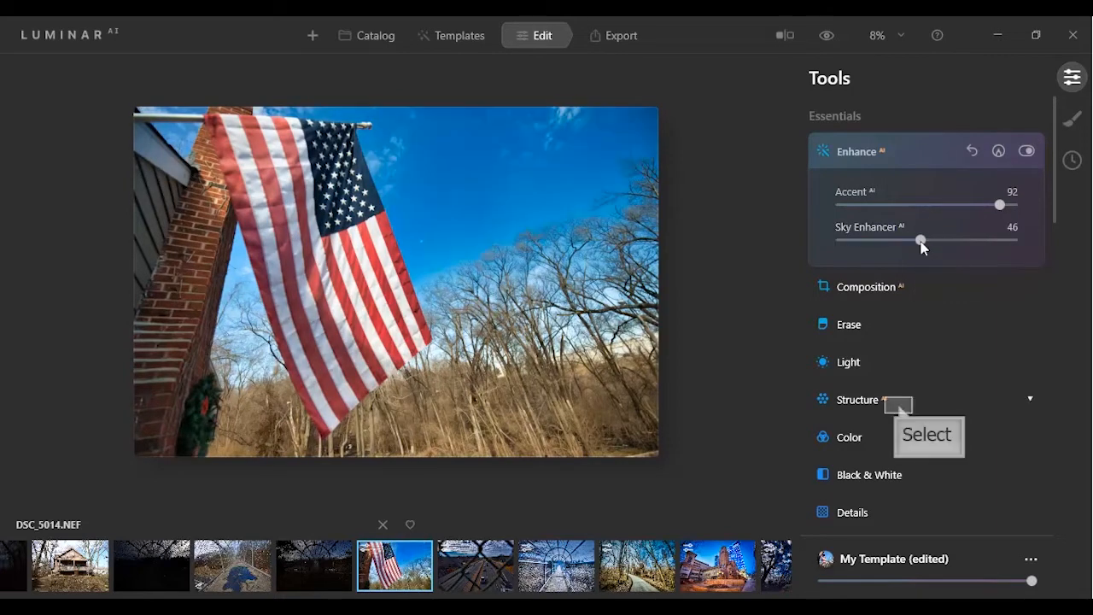
# Set the flag photo's Structure Amount to 66 and Boost to 54.
pyautogui.click(897, 401)
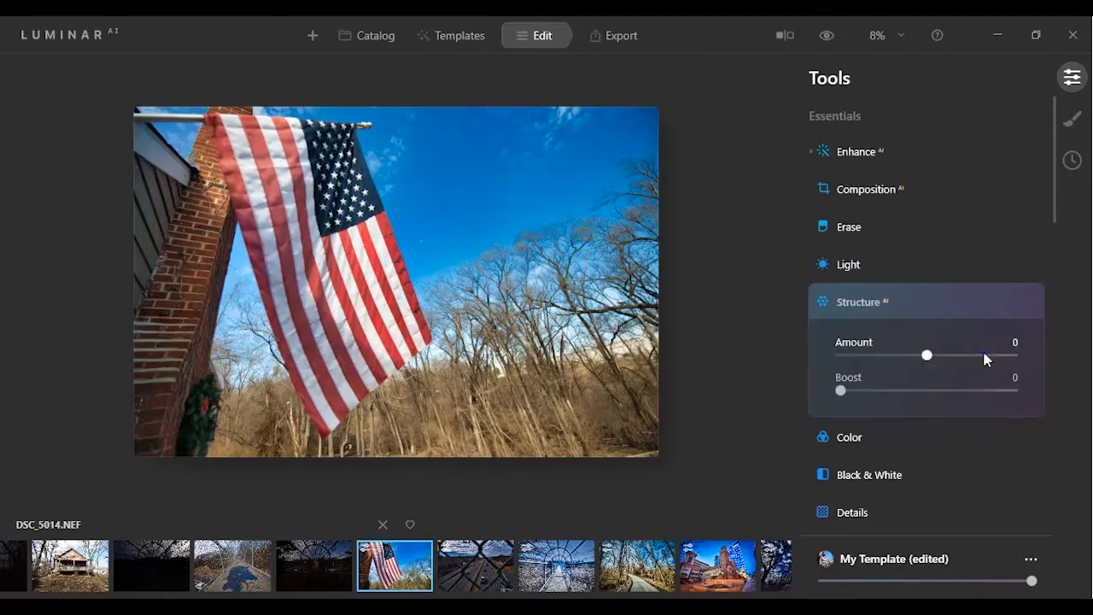
pyautogui.click(985, 356)
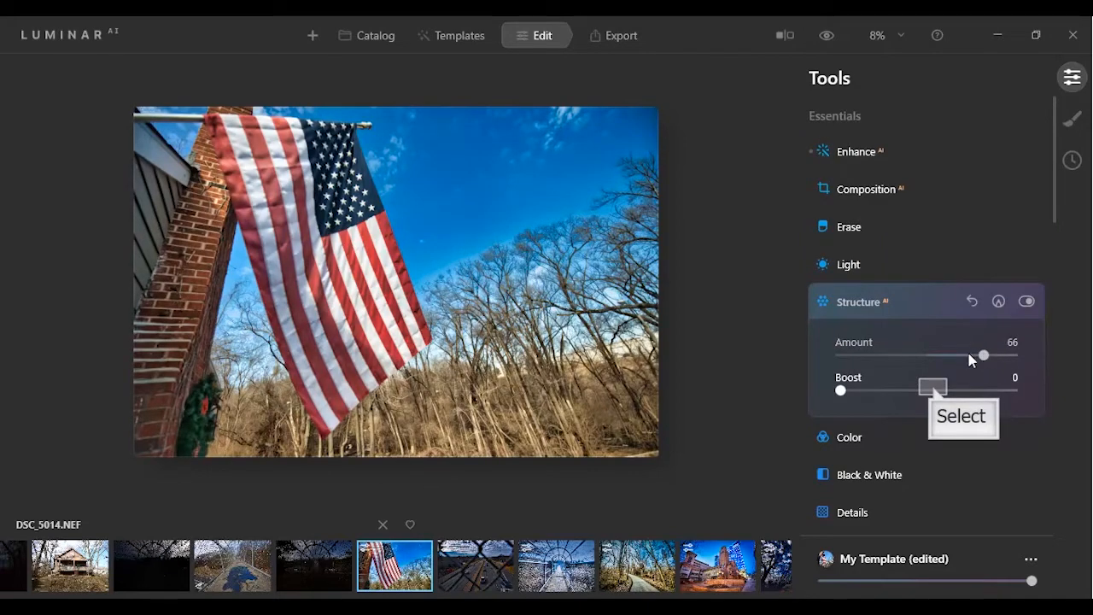
pyautogui.click(934, 392)
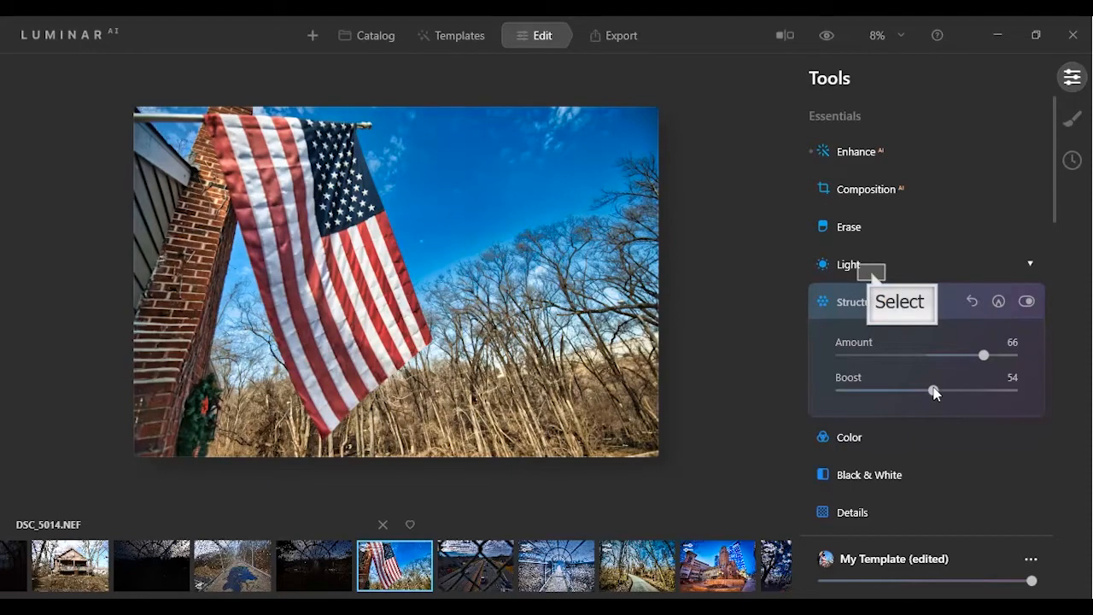
# Adjust the flag photo's Light settings to Highlights -95, Smart Contrast 44 and Exposure -0.56.
pyautogui.click(871, 272)
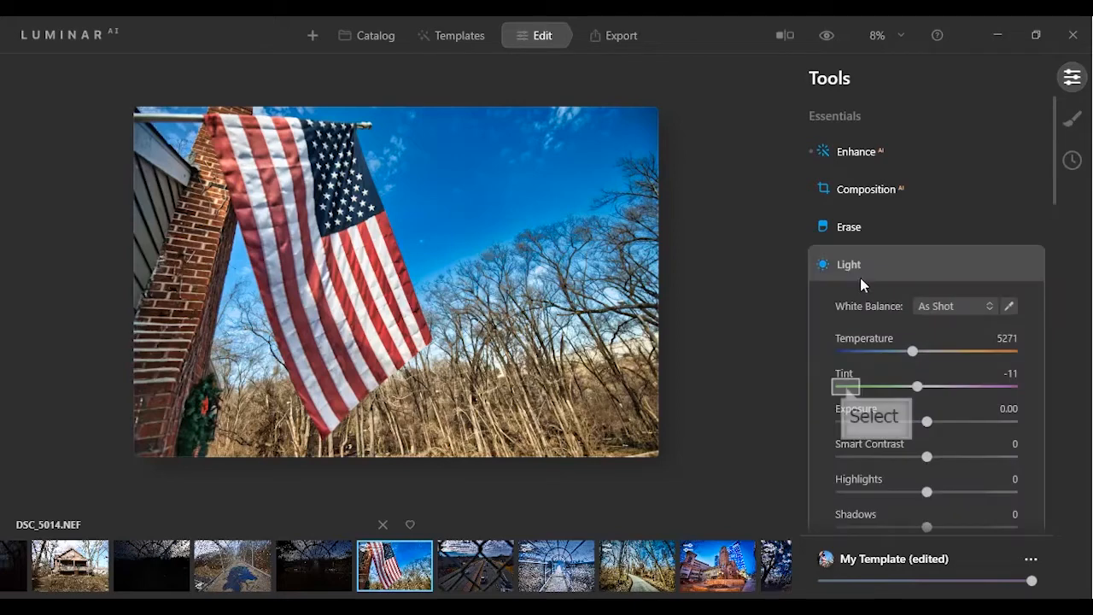
pyautogui.scroll(-1, 845, 386)
pyautogui.click(846, 386)
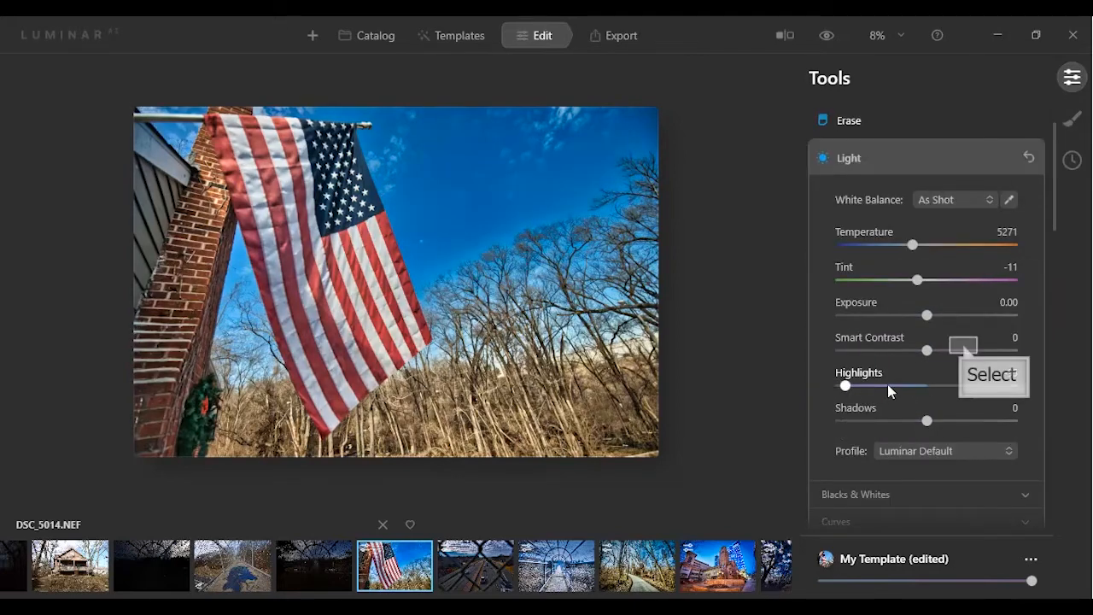
pyautogui.click(965, 350)
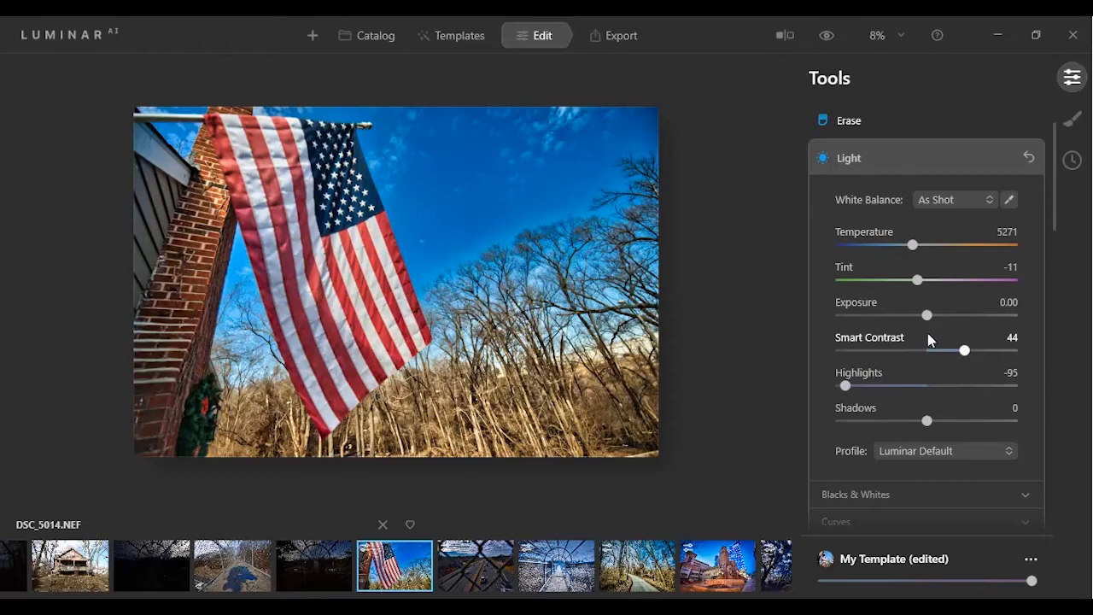
pyautogui.moveTo(926, 314); pyautogui.dragTo(917, 316)
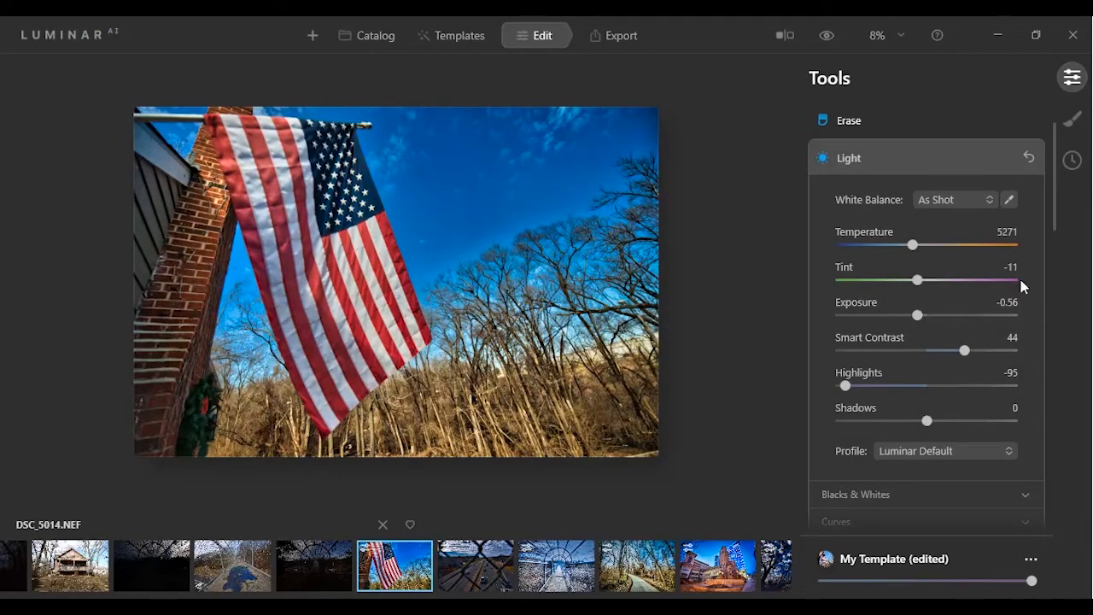
# Darken the flag photo's edges with a Vignette Amount of -72 and Size of 33.
pyautogui.moveTo(1052, 189)
pyautogui.mouseDown()
pyautogui.moveTo(1052, 568)
pyautogui.moveTo(1068, 341)
pyautogui.mouseUp()
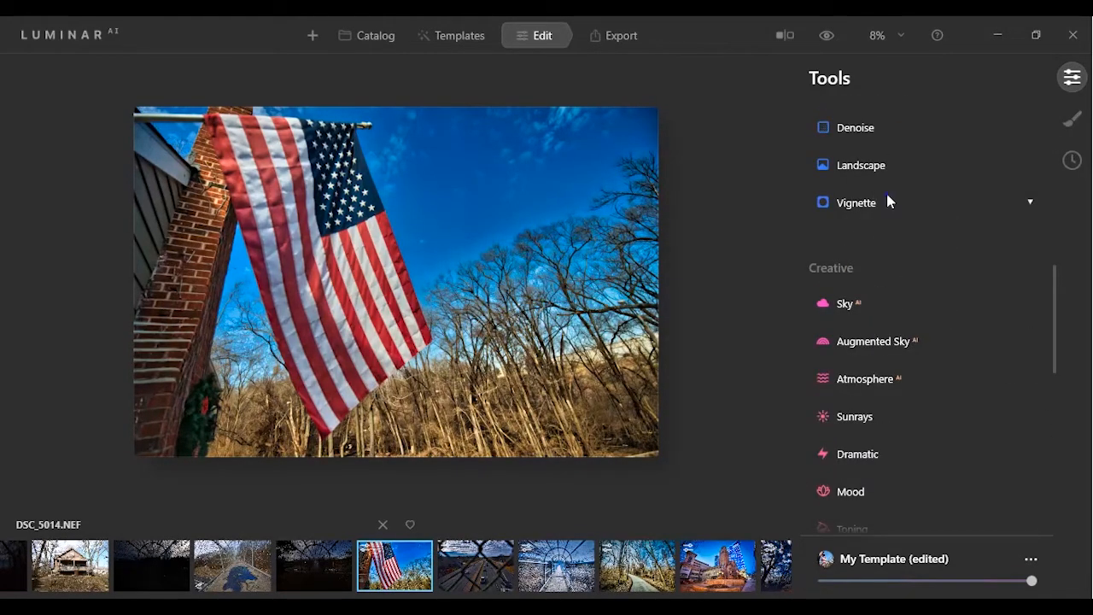
pyautogui.scroll(-2, 885, 200)
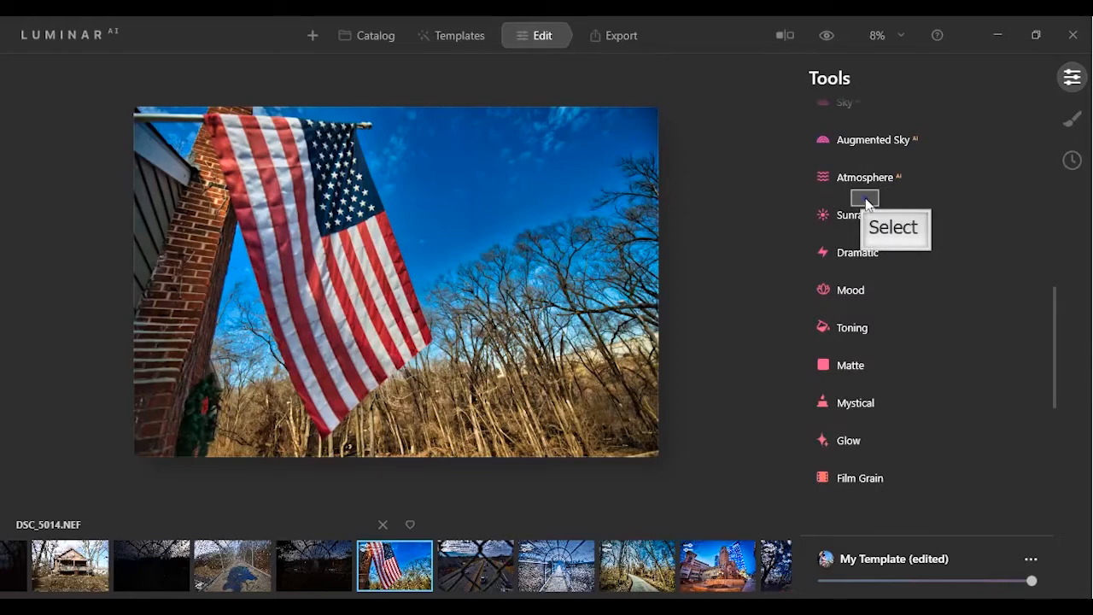
pyautogui.scroll(3, 866, 205)
pyautogui.click(866, 202)
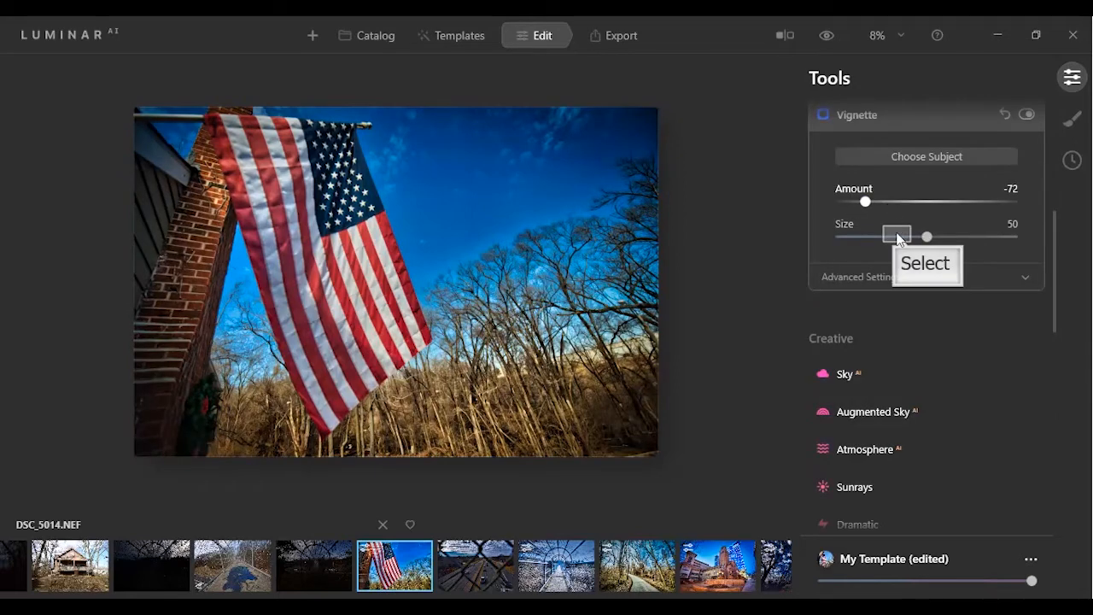
pyautogui.click(897, 237)
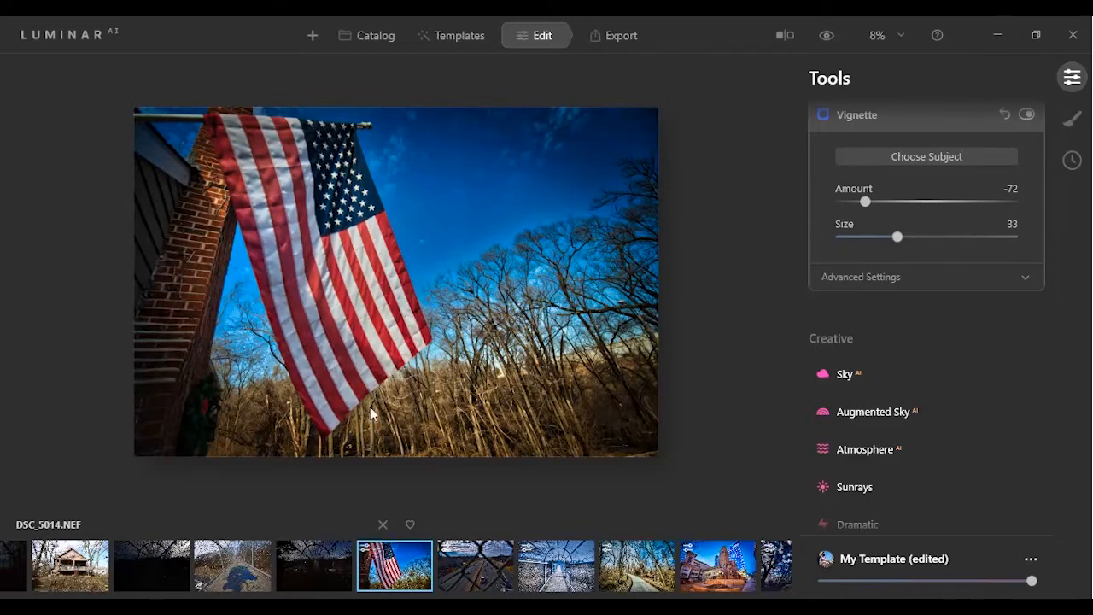
# Open the dark fenced footbridge photo DSC_5021.NEF and set its Enhance Accent to 98.
pyautogui.click(323, 580)
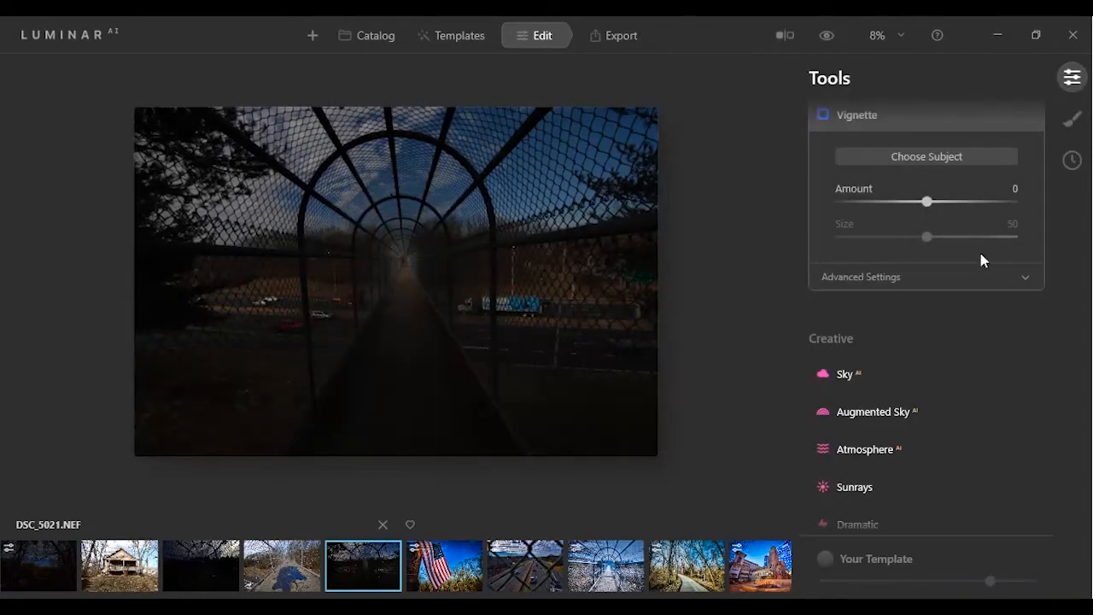
pyautogui.moveTo(1053, 226); pyautogui.dragTo(1051, 58)
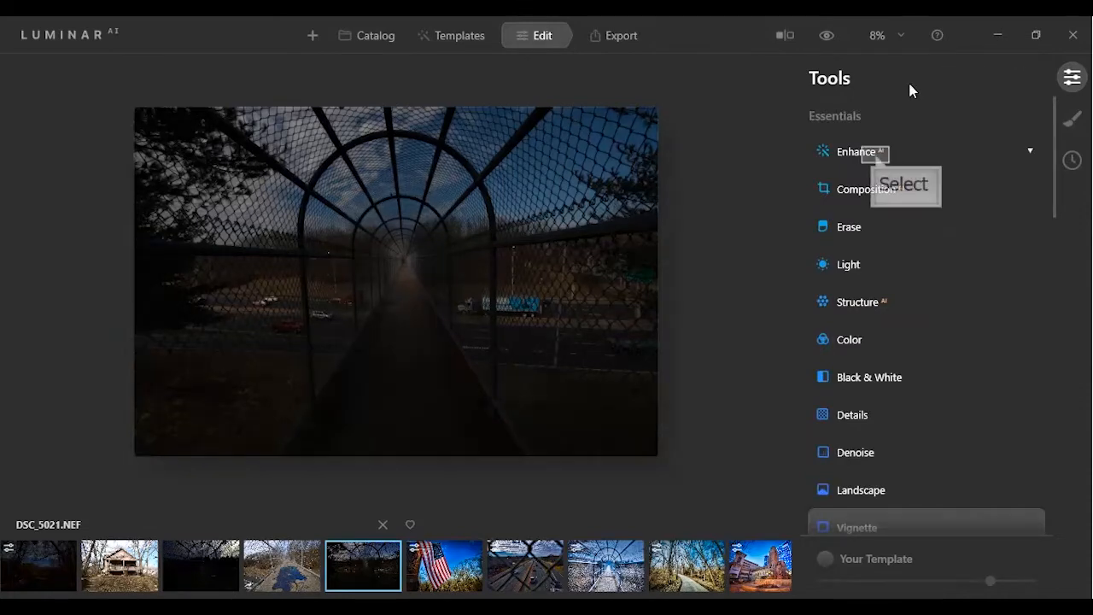
pyautogui.click(875, 155)
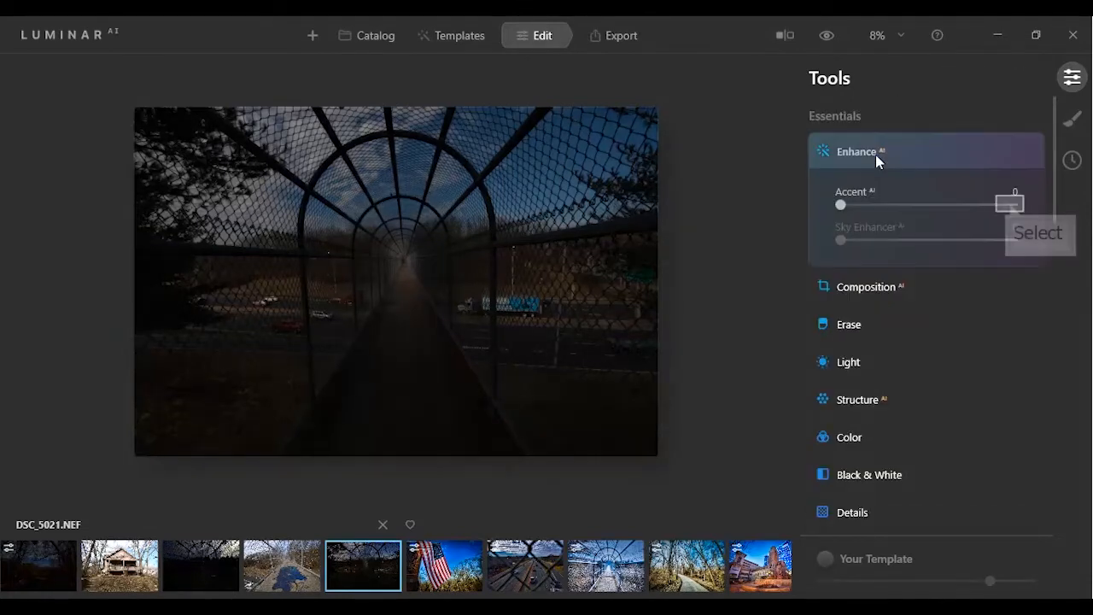
pyautogui.click(1011, 205)
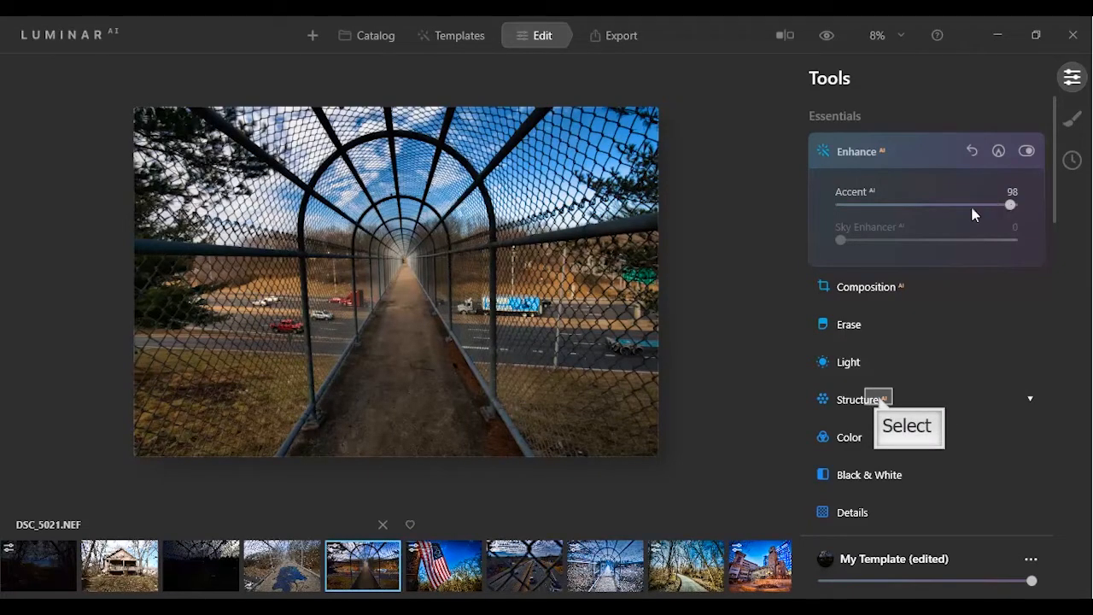
# Set the footbridge photo's Structure Amount to 73 and Boost to 62.
pyautogui.click(881, 401)
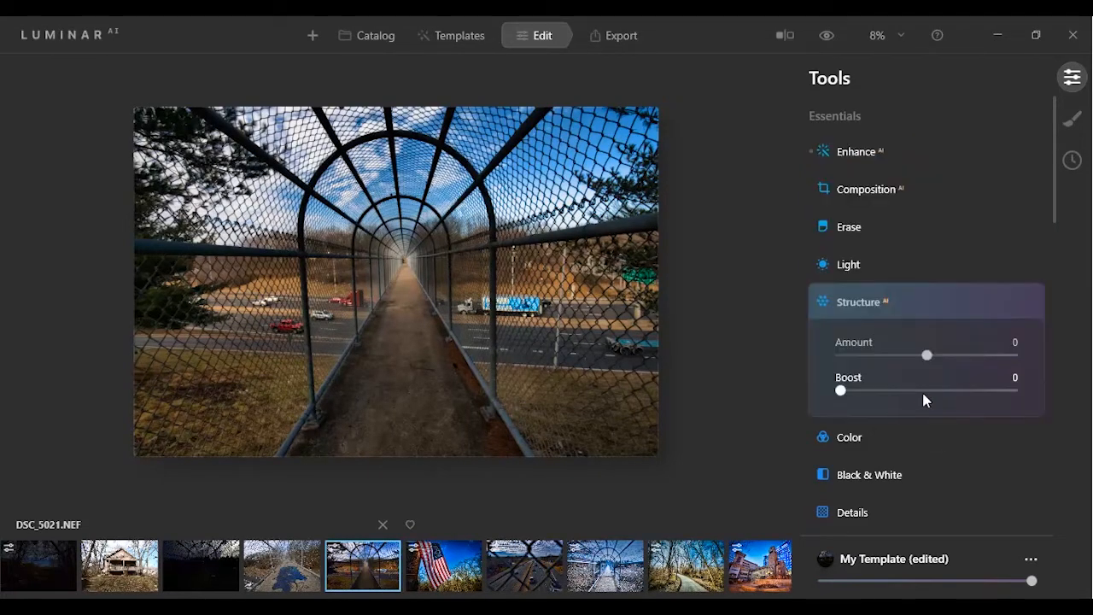
pyautogui.moveTo(979, 355); pyautogui.dragTo(990, 356)
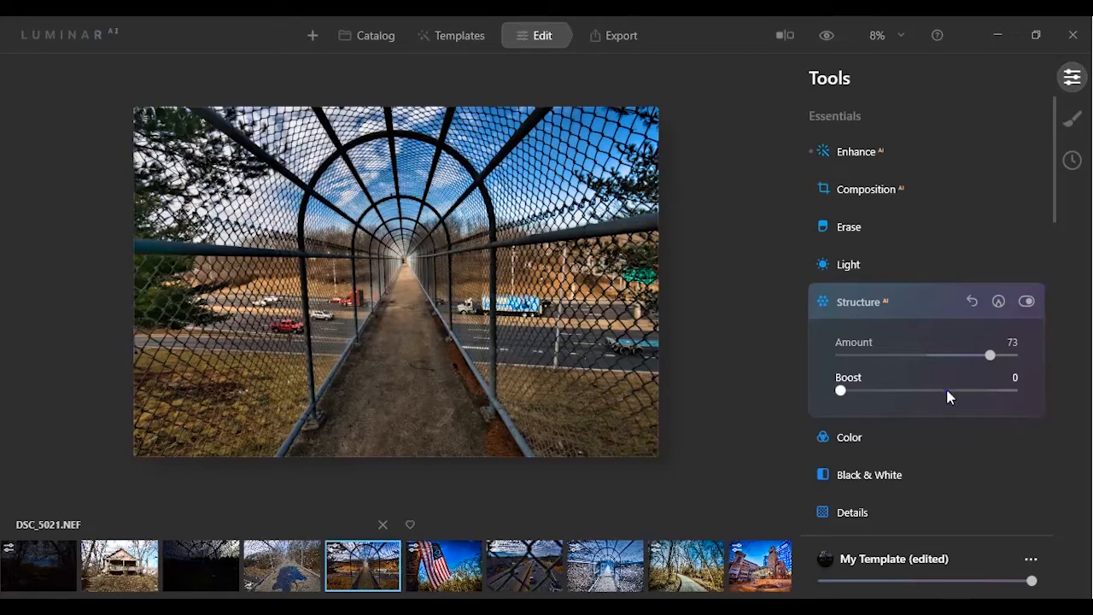
pyautogui.click(946, 390)
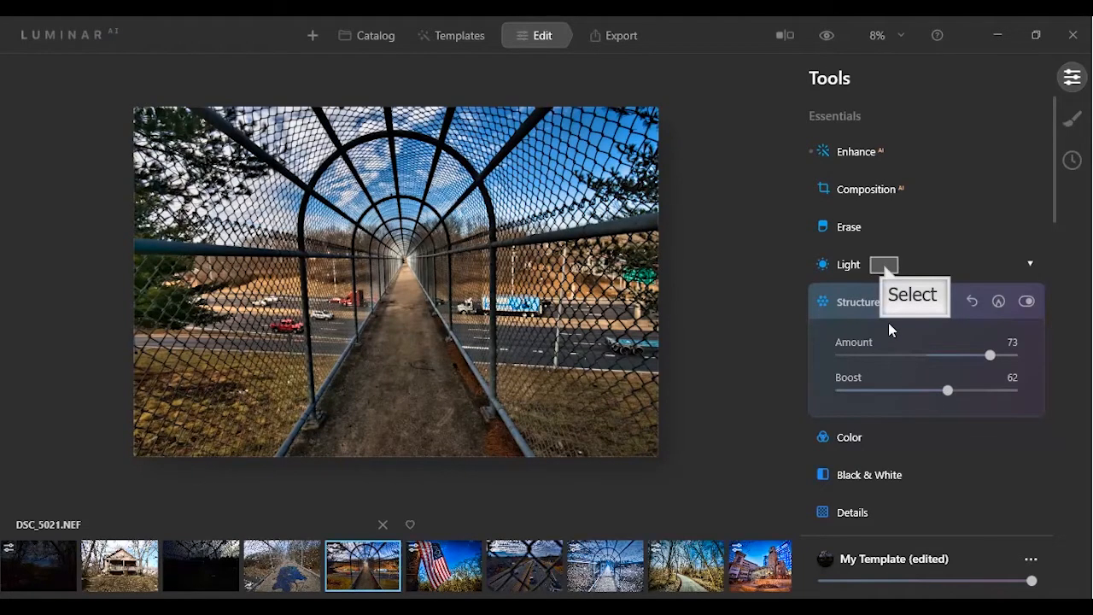
# Adjust the footbridge photo's Light settings to Highlights -96 and Smart Contrast 55.
pyautogui.click(874, 265)
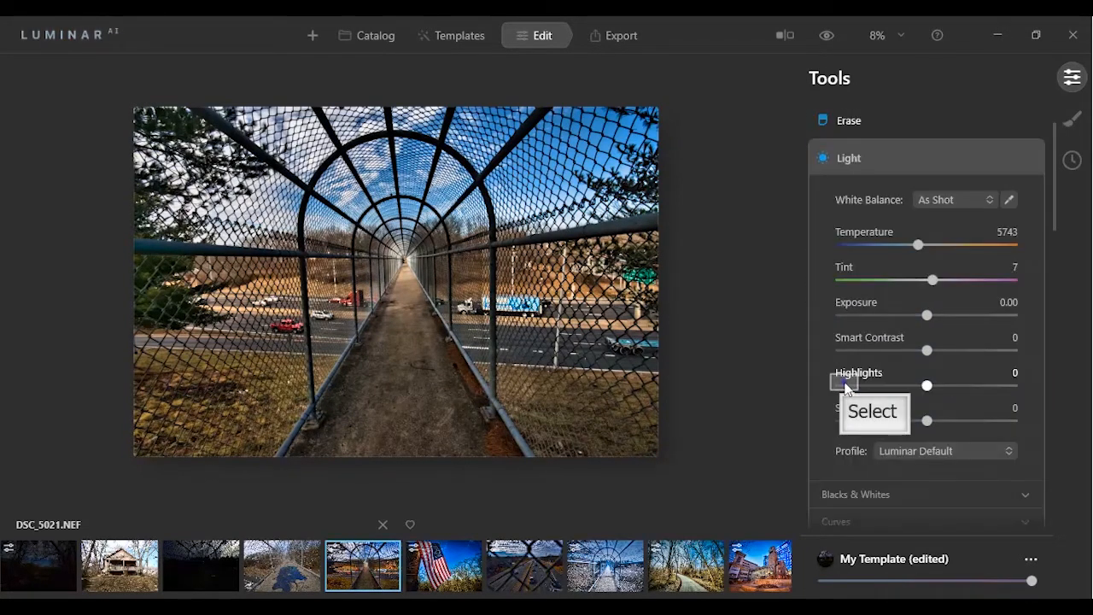
pyautogui.click(846, 387)
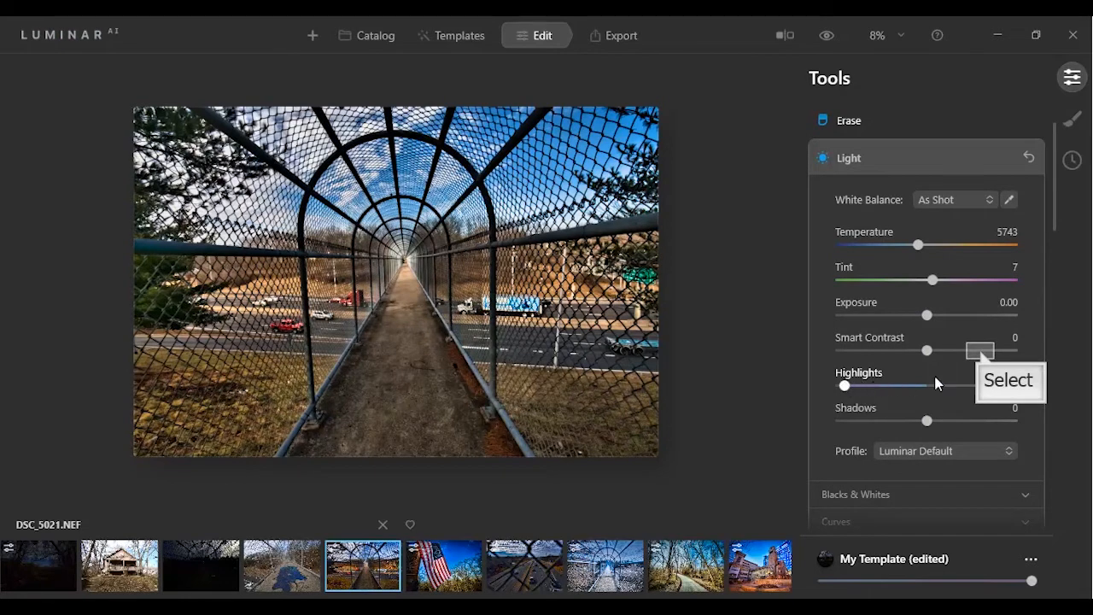
pyautogui.click(981, 351)
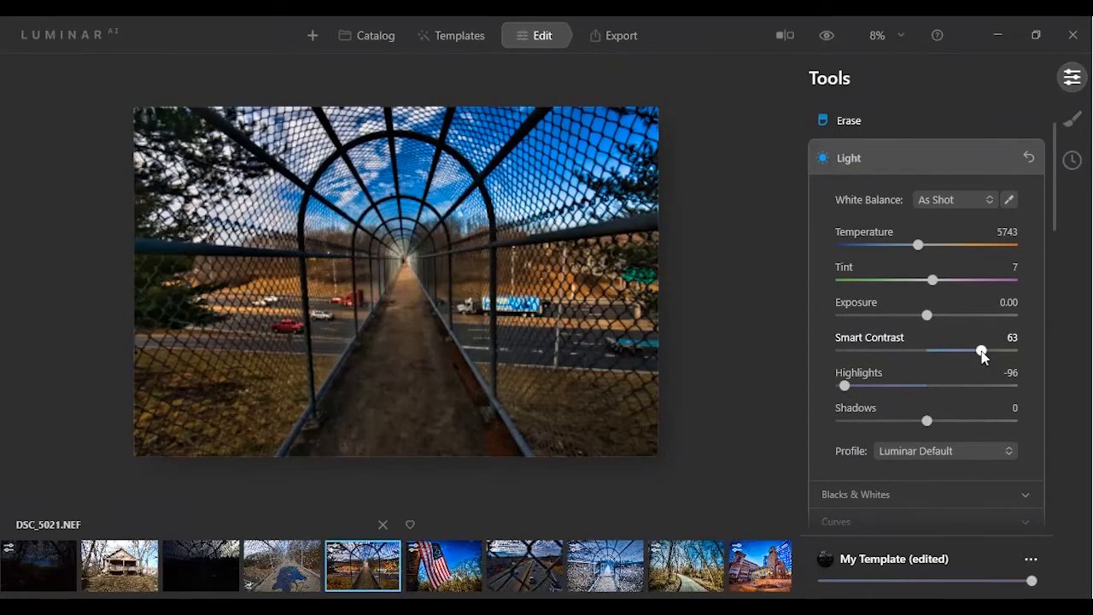
pyautogui.moveTo(981, 350); pyautogui.dragTo(976, 351)
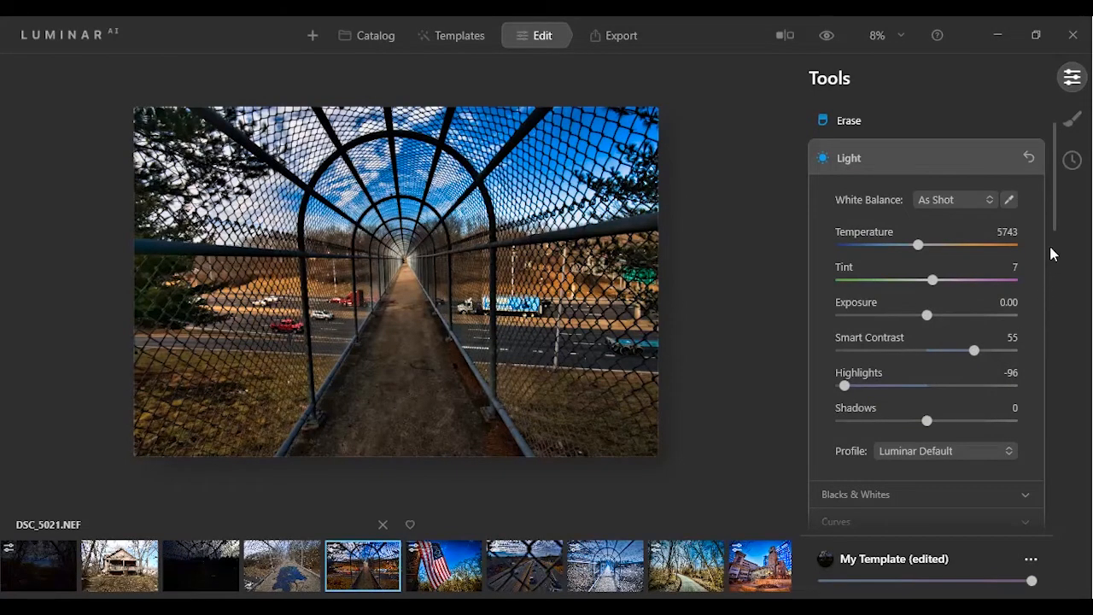
# Set Remove Color Cast to 37 in the footbridge photo's Color settings.
pyautogui.moveTo(1053, 189); pyautogui.dragTo(1047, 273)
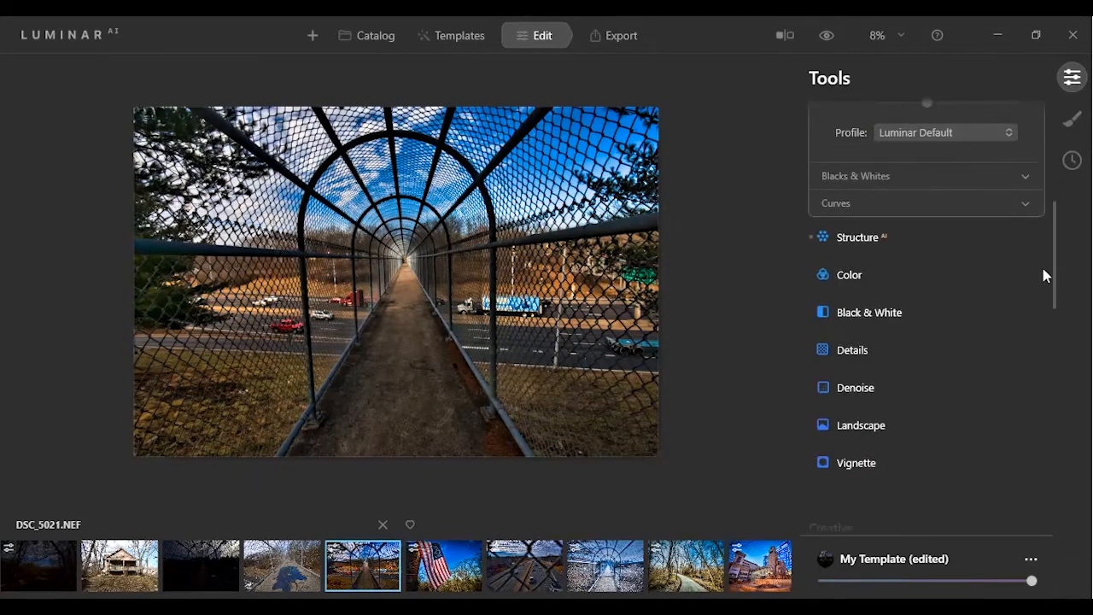
pyautogui.scroll(-3, 907, 252)
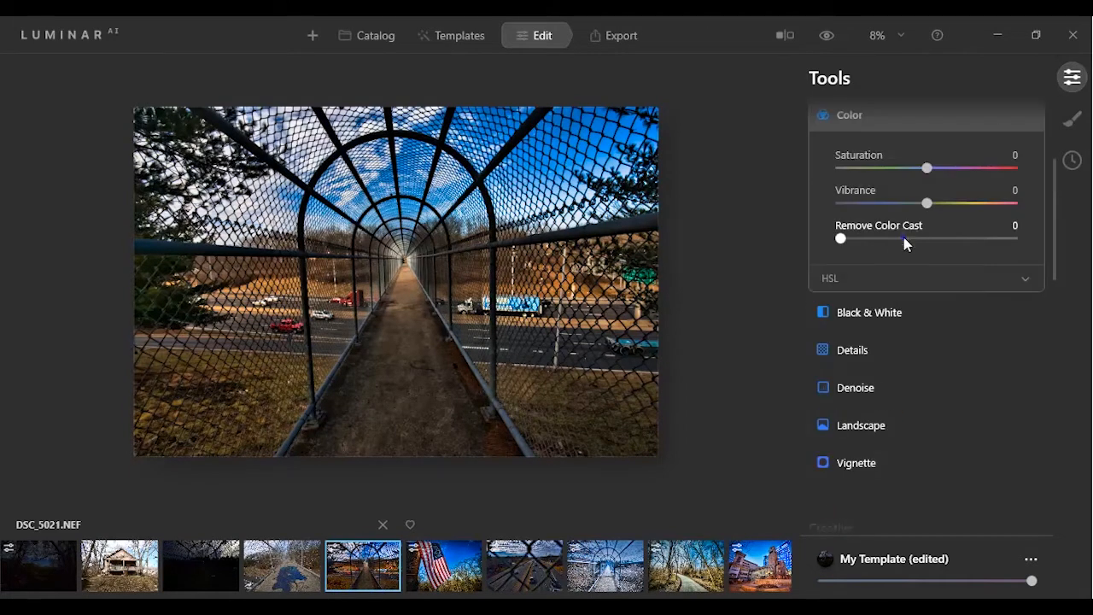
pyautogui.click(904, 238)
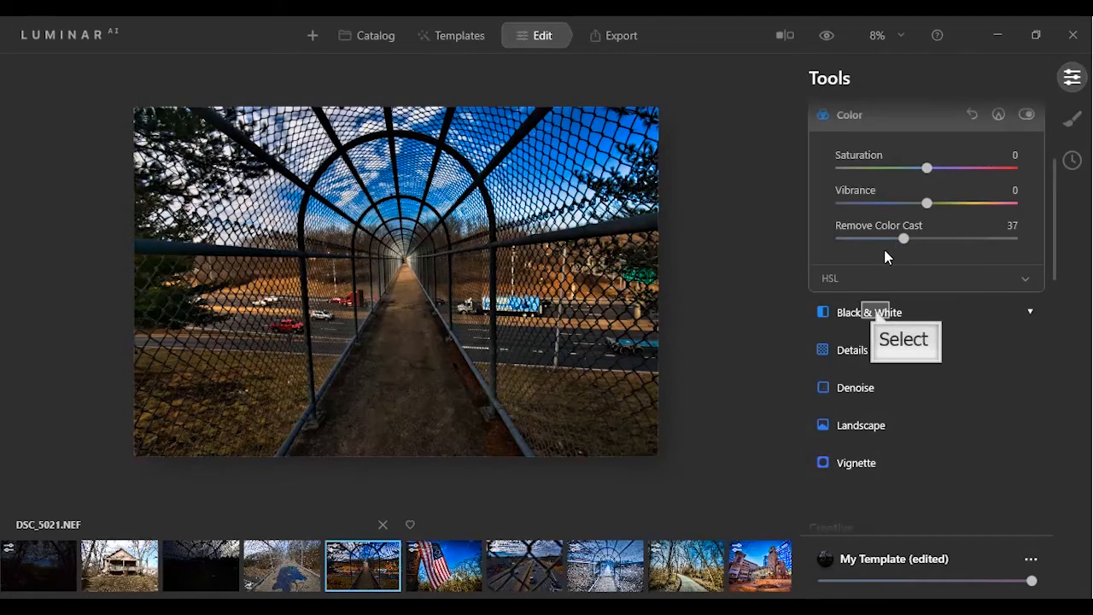
# Try to raise the Sharpen value in the footbridge photo's Details settings.
pyautogui.click(877, 313)
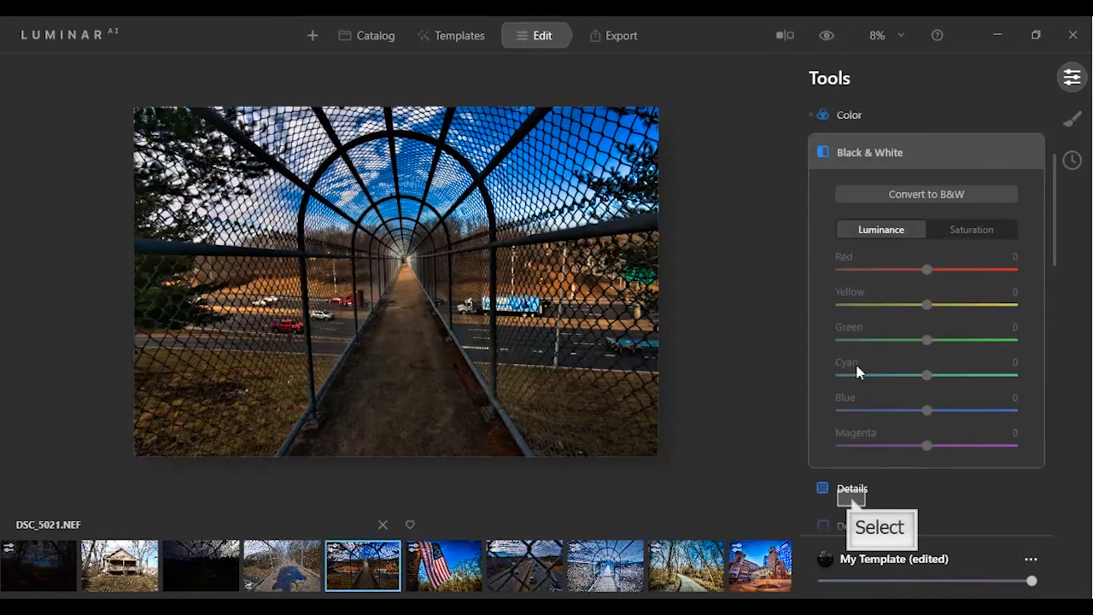
pyautogui.click(851, 494)
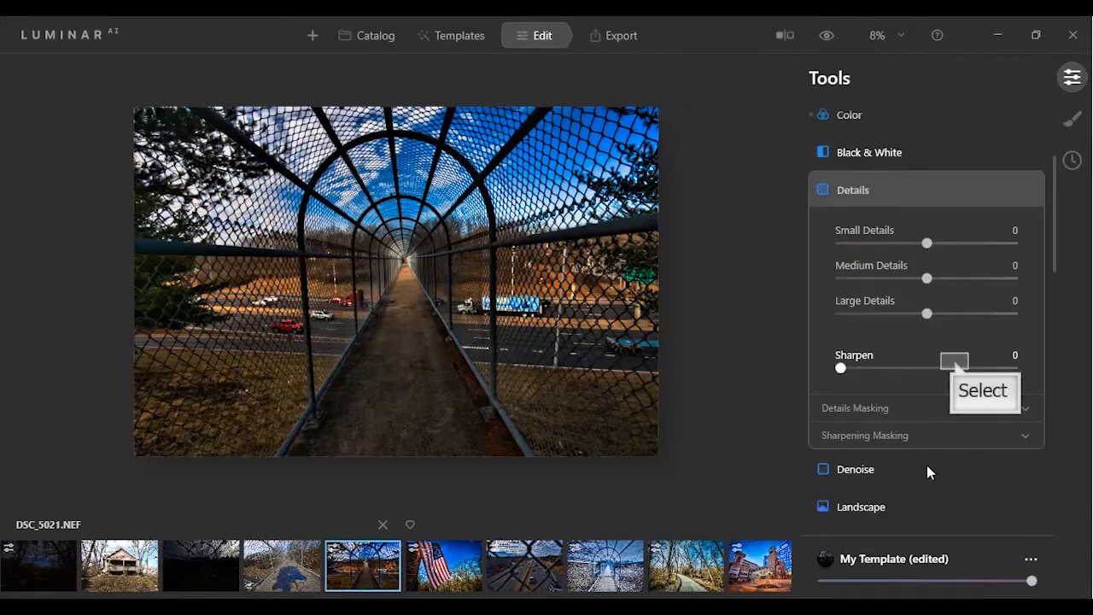
pyautogui.doubleClick(953, 365)
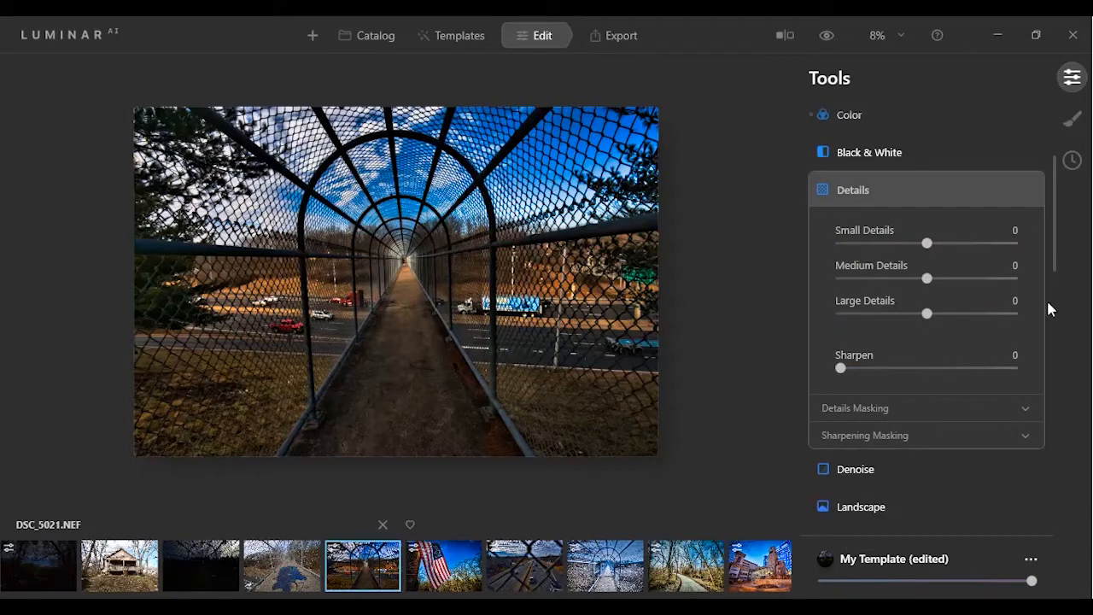
# Set the footbridge photo's Luminosity Denoise to 60 and Color Denoise to 53.
pyautogui.scroll(-3, 1054, 257)
pyautogui.click(903, 351)
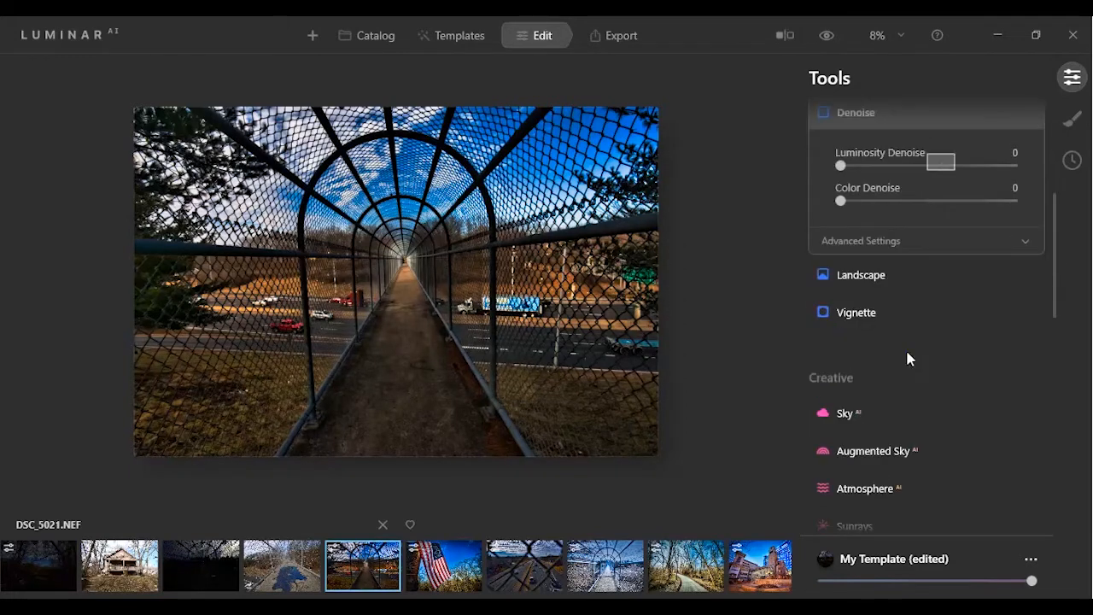
pyautogui.click(943, 165)
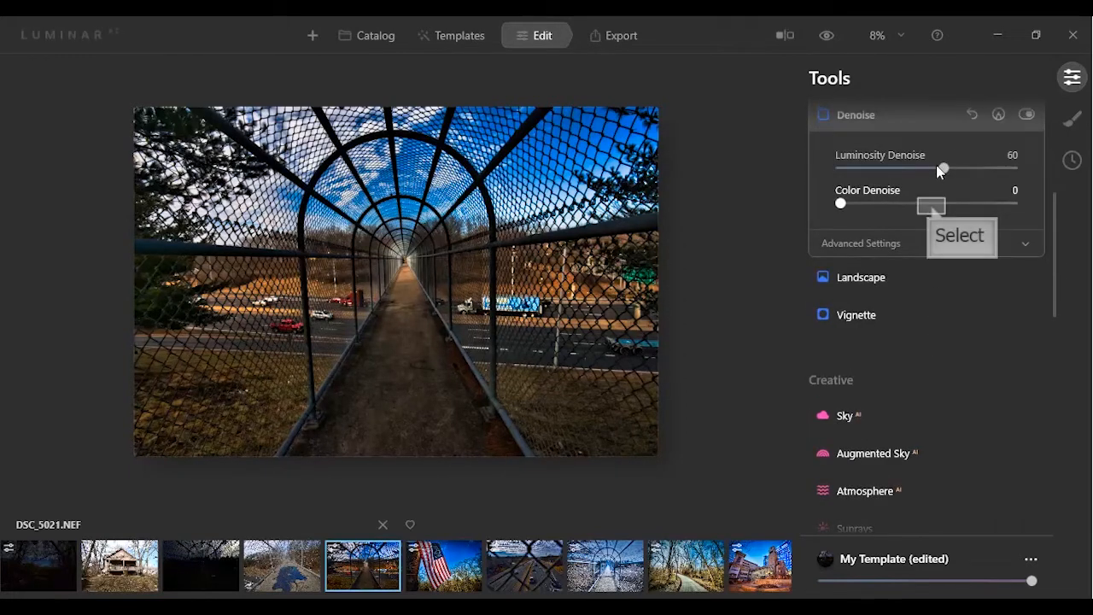
pyautogui.click(932, 204)
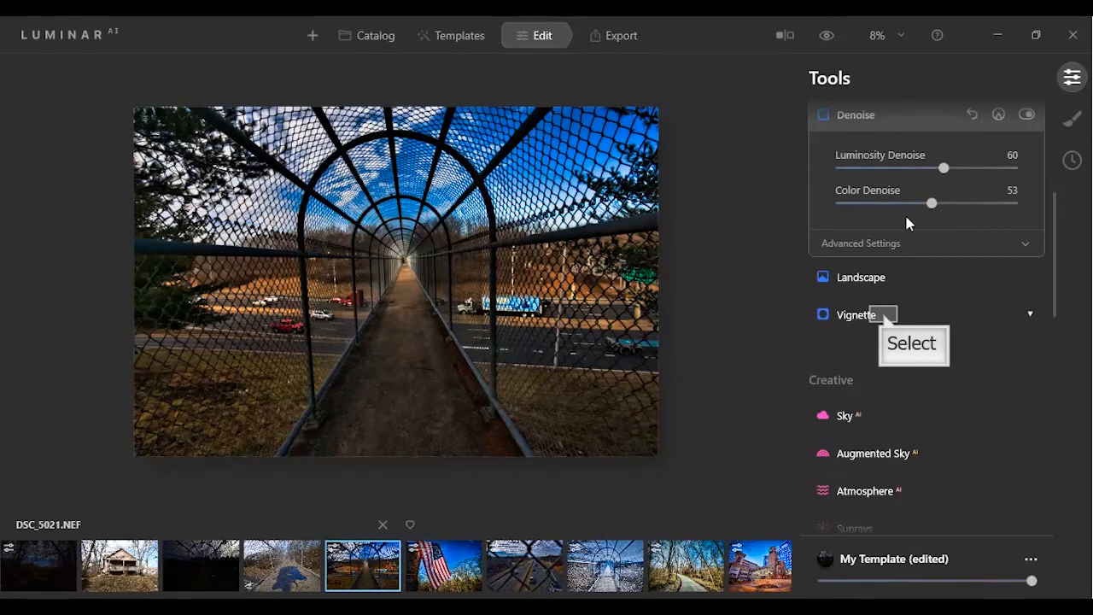
# Set the footbridge photo's Vignette Amount to -59 and show the before-and-after comparison.
pyautogui.click(885, 316)
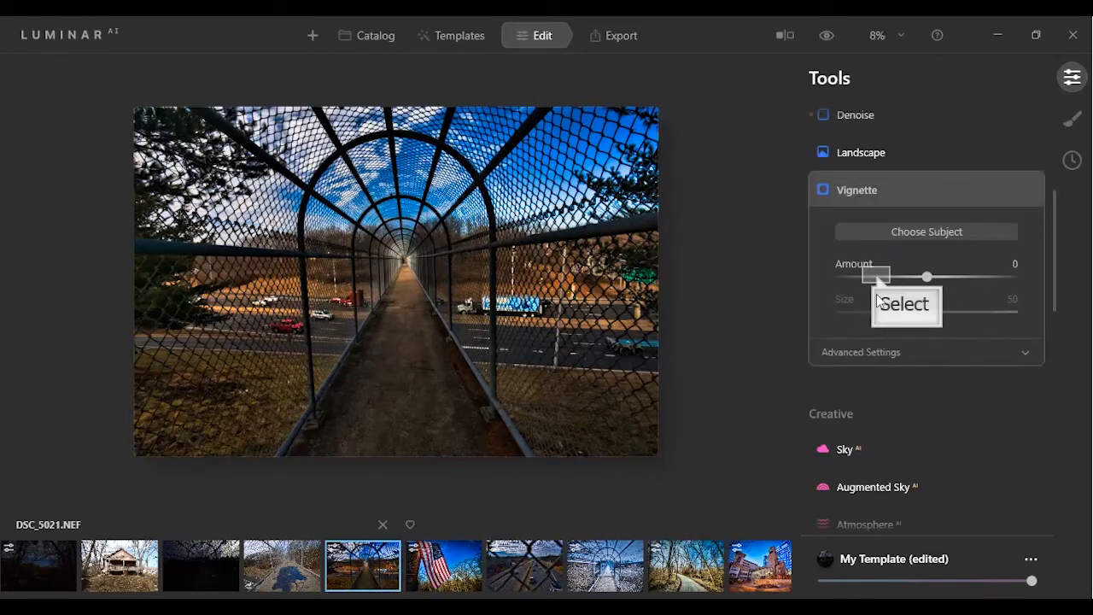
pyautogui.click(877, 277)
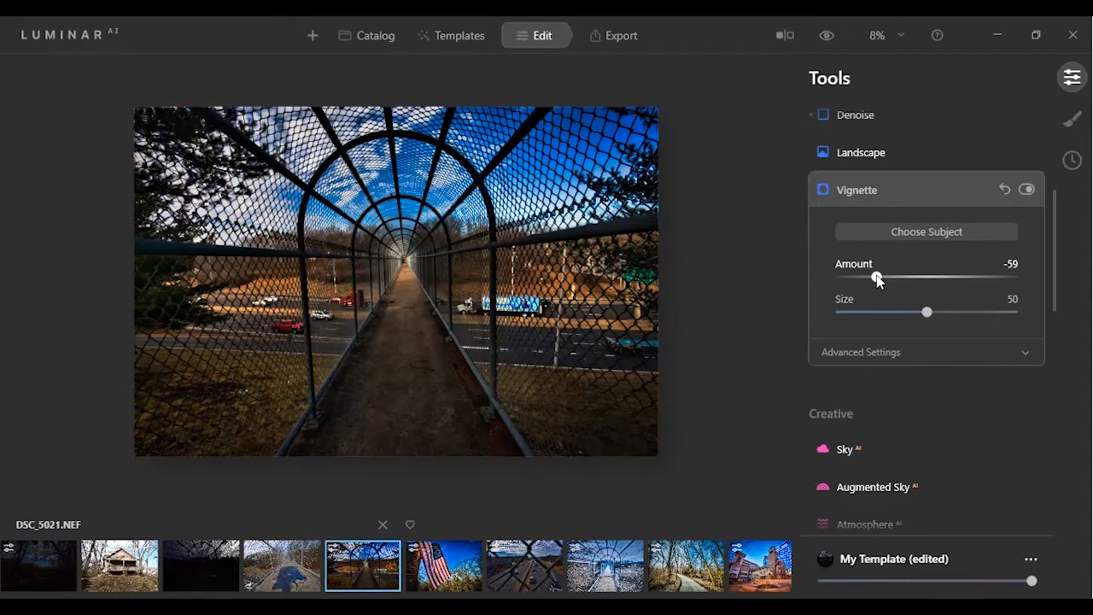
pyautogui.click(785, 38)
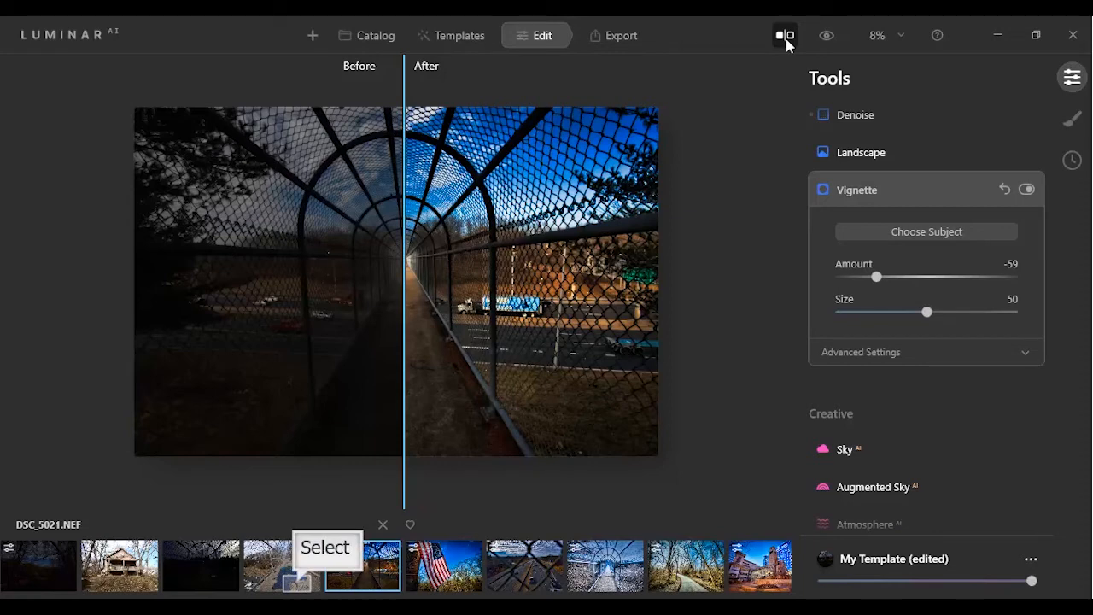
# Open the graffiti walkway photo DSC_5031.NEF and set its Enhance values to Accent 96 and Sky Enhancer 57.
pyautogui.click(298, 585)
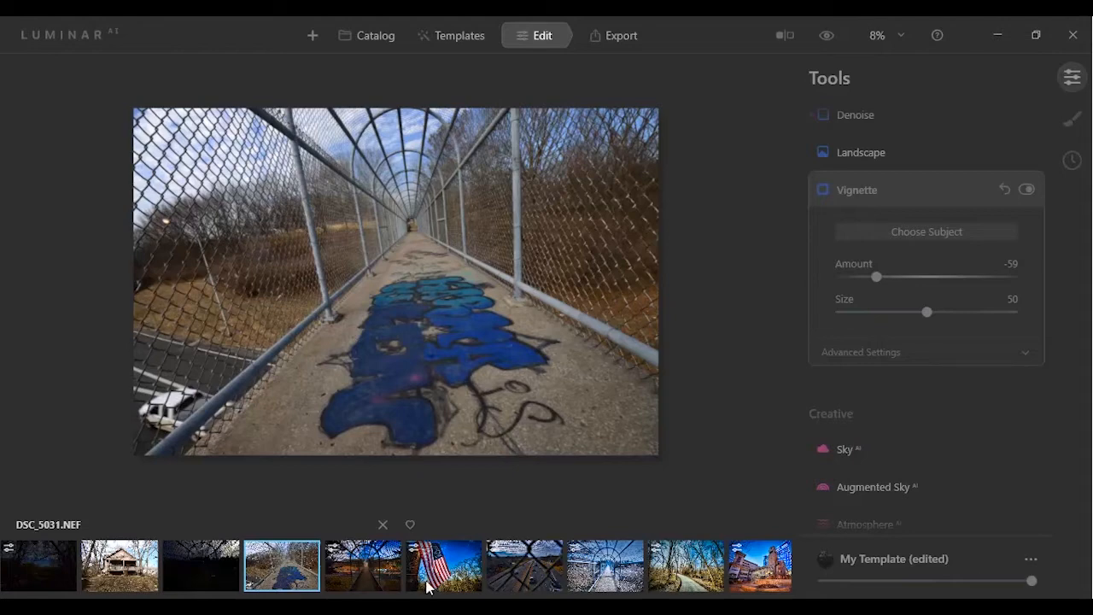
pyautogui.moveTo(1055, 270); pyautogui.dragTo(1055, 142)
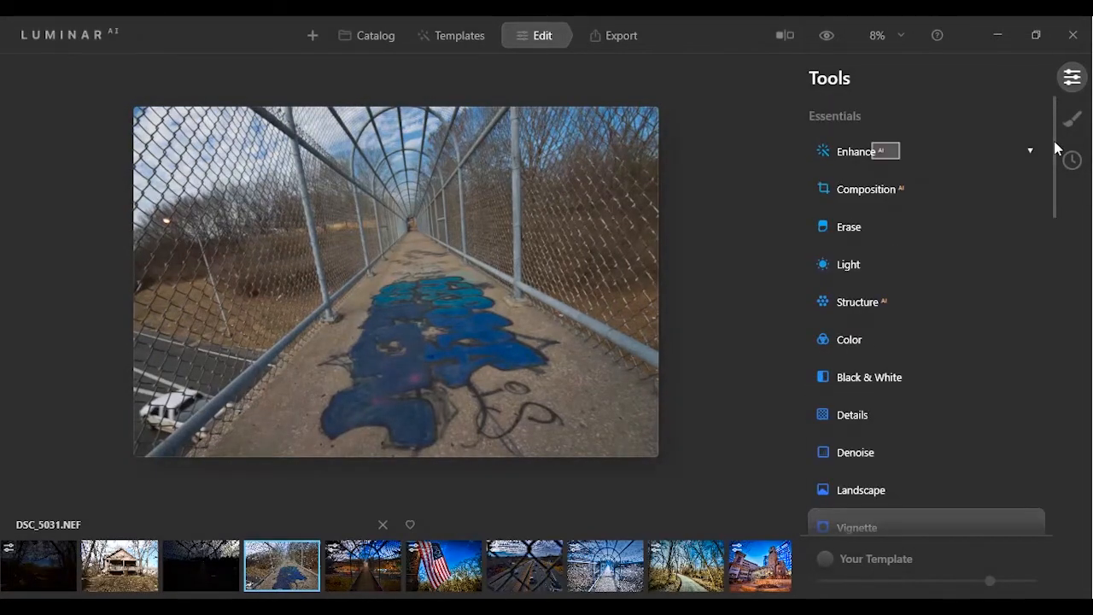
pyautogui.click(886, 152)
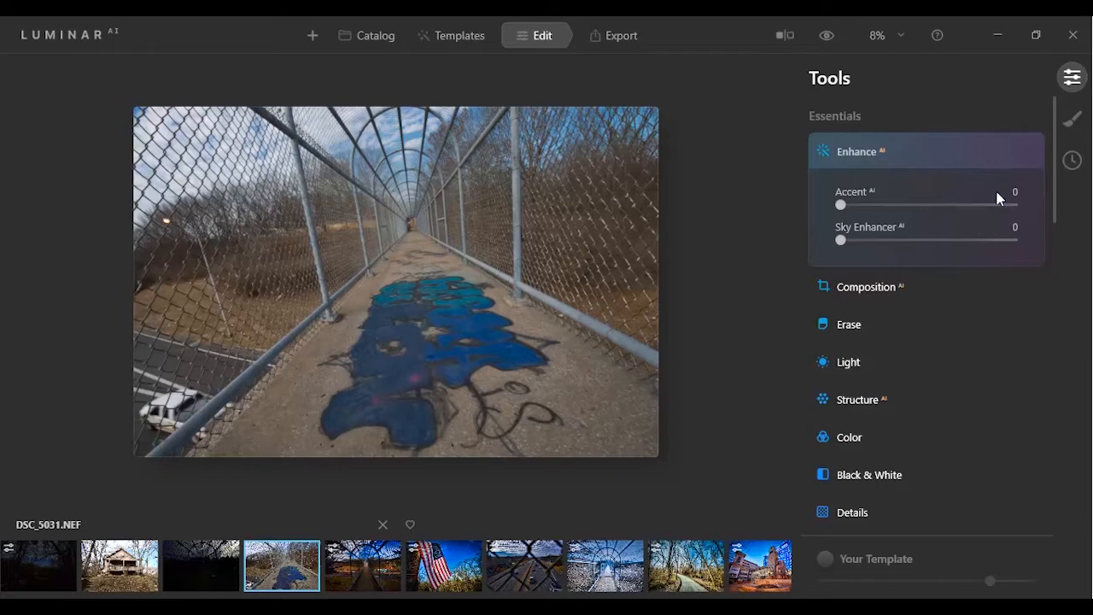
pyautogui.moveTo(1000, 206); pyautogui.dragTo(1008, 208)
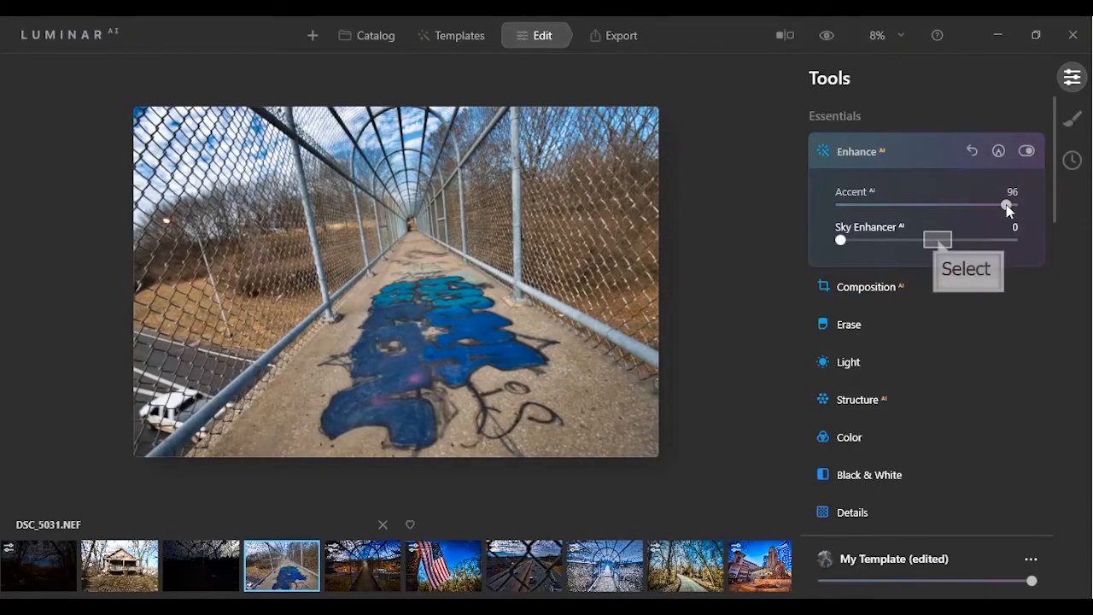
pyautogui.click(939, 240)
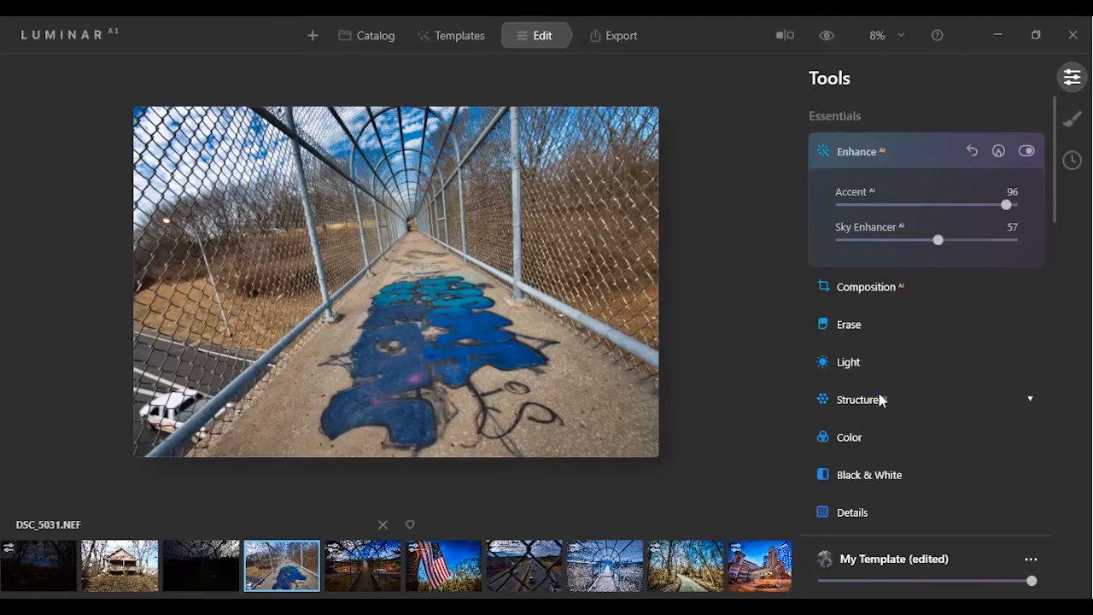
# Set the graffiti photo's Structure Amount to 86 and Boost to 63.
pyautogui.click(882, 400)
pyautogui.click(992, 354)
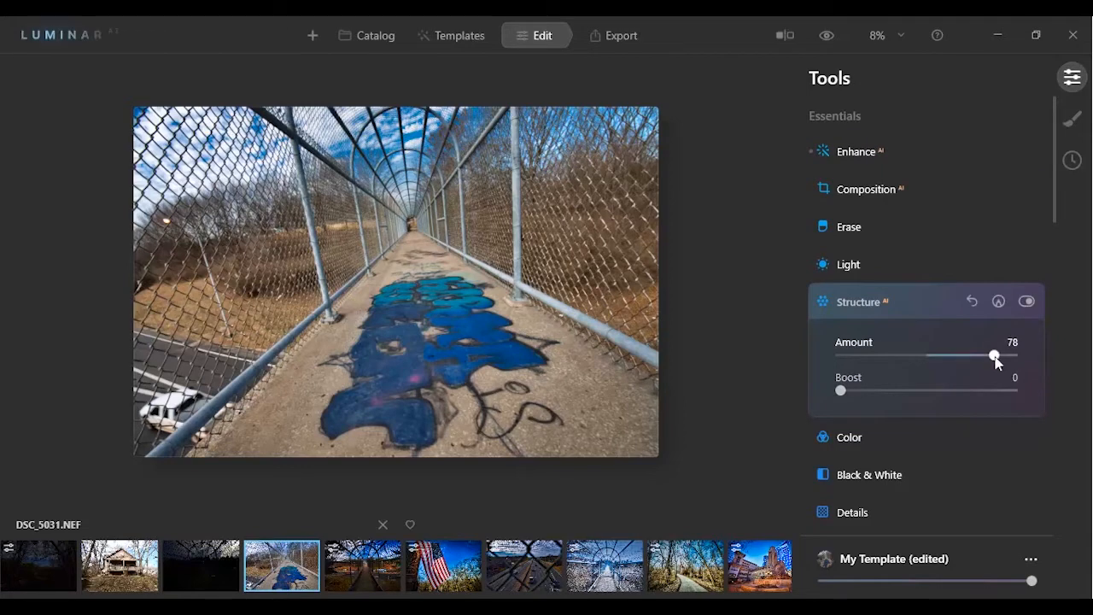
pyautogui.moveTo(994, 355); pyautogui.dragTo(1001, 355)
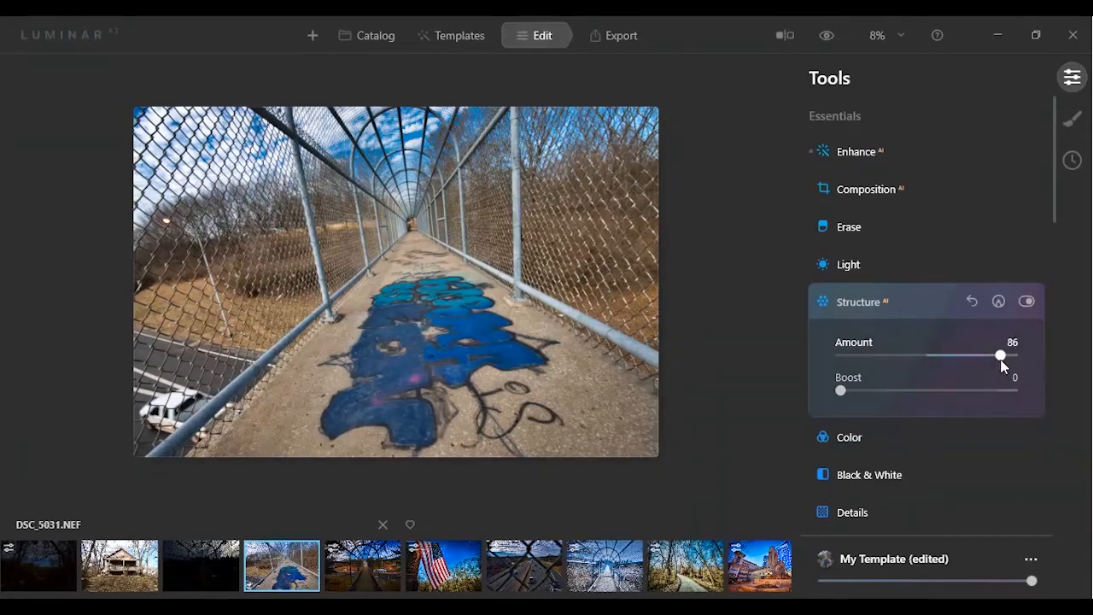
pyautogui.click(951, 390)
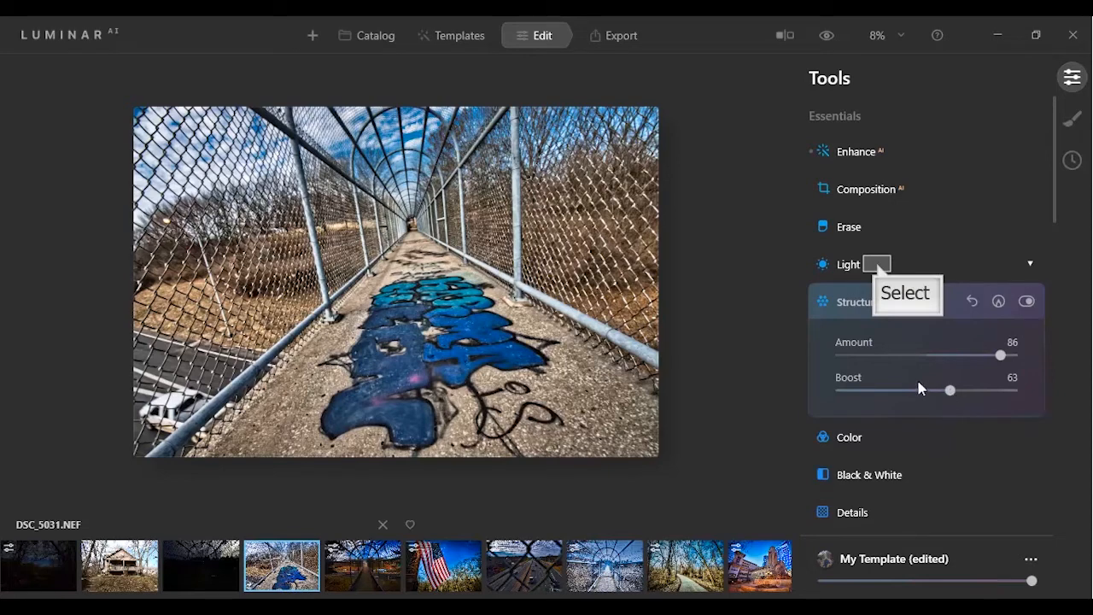
# Set the graffiti photo's Light values to Highlights -96 and Smart Contrast 64, and show the before-and-after comparison.
pyautogui.click(879, 269)
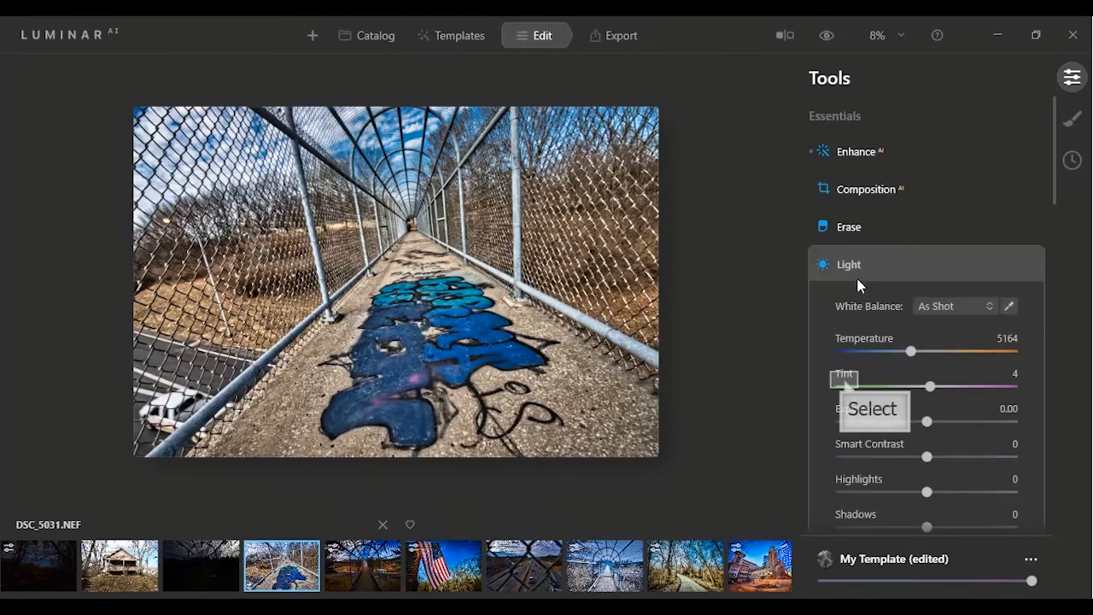
pyautogui.scroll(-1, 845, 386)
pyautogui.click(845, 385)
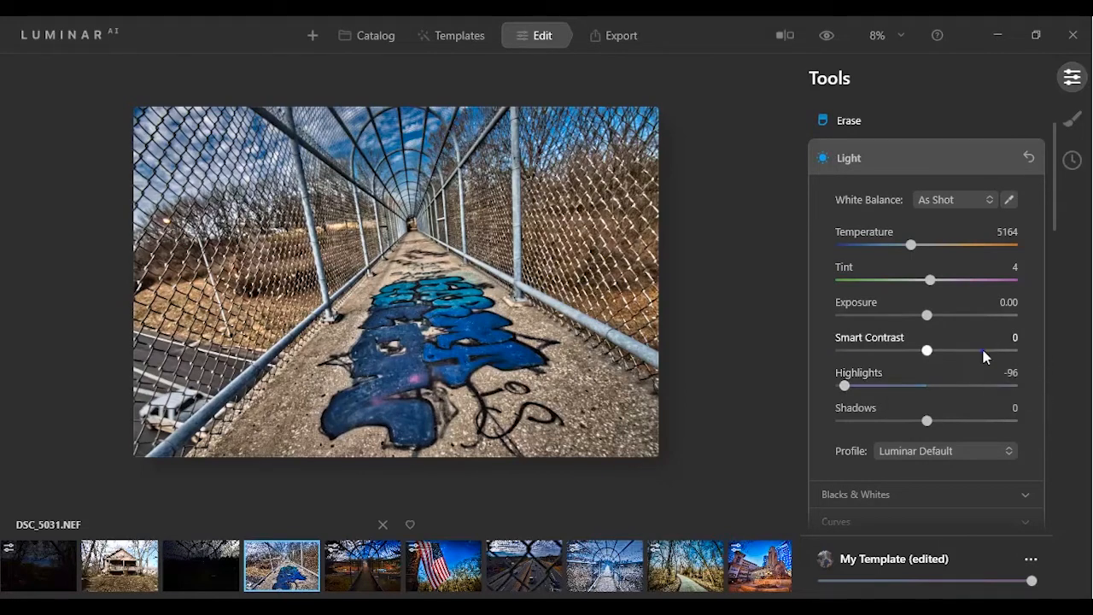
pyautogui.click(983, 351)
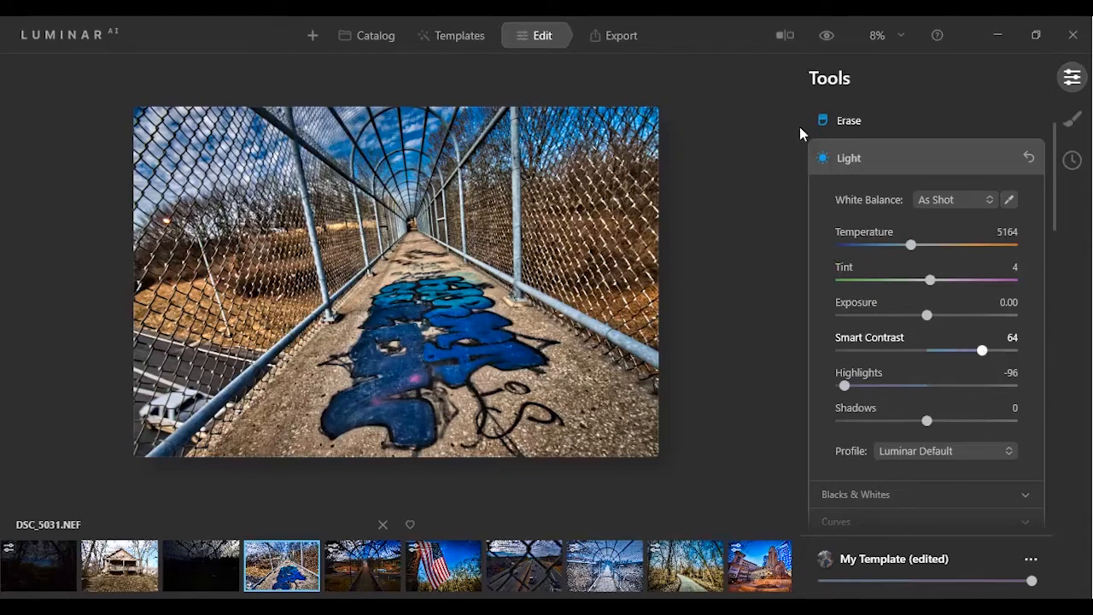
pyautogui.click(786, 36)
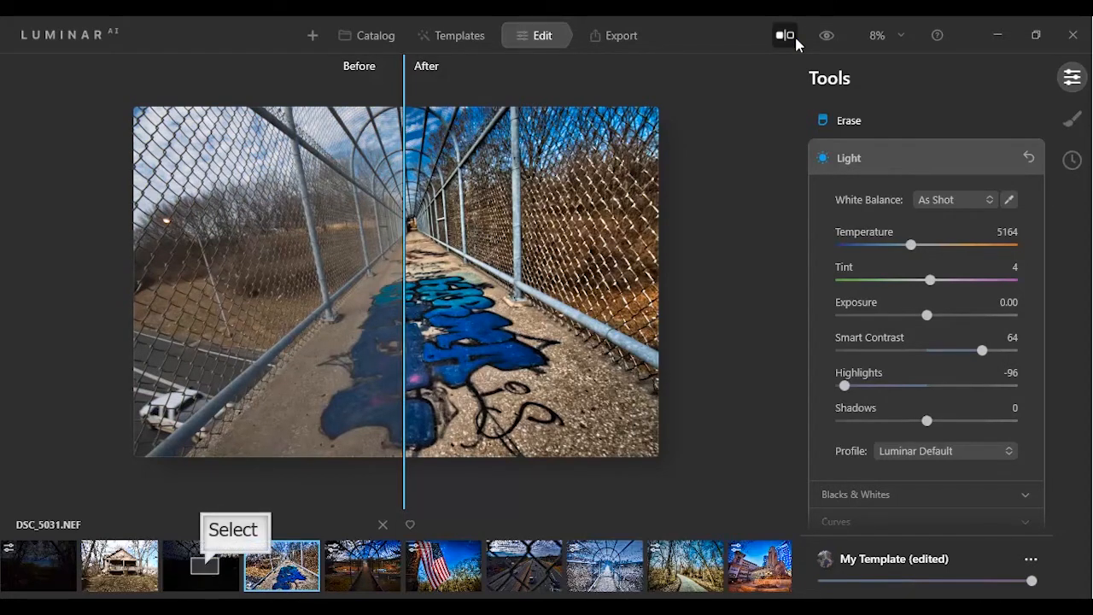
# Open the dark footbridge photo DSC_5033.NEF and set its Enhance Accent to 100.
pyautogui.click(204, 573)
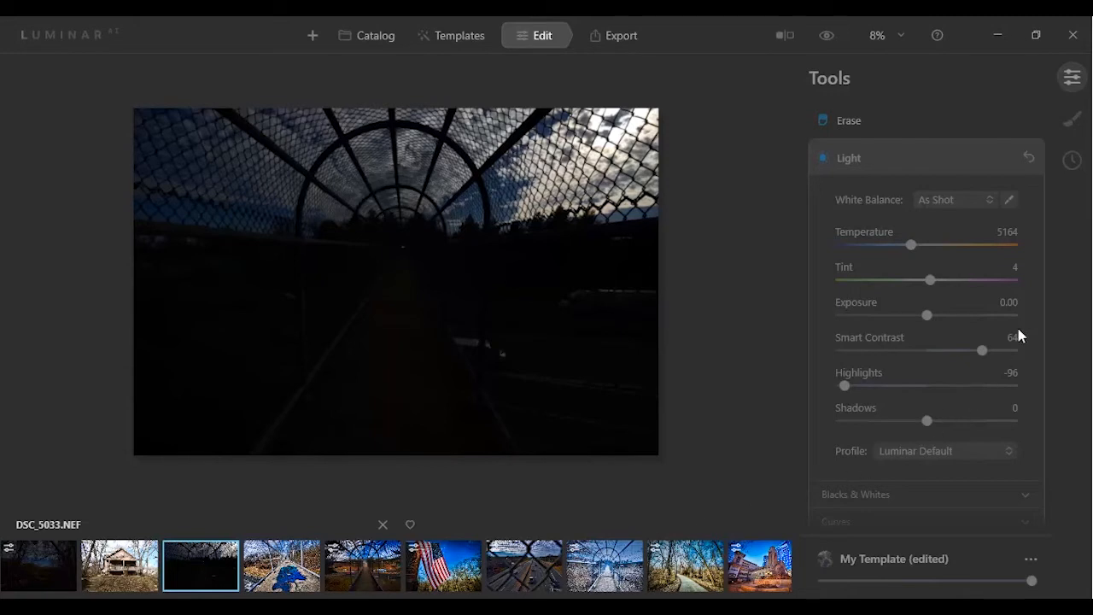
pyautogui.scroll(3, 1052, 195)
pyautogui.click(945, 152)
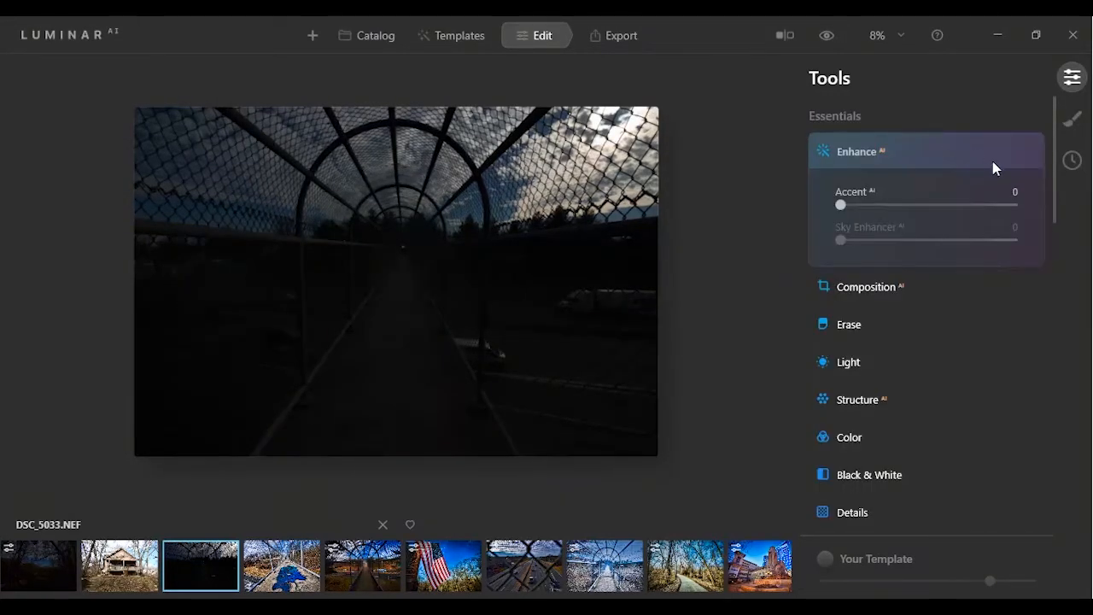
pyautogui.moveTo(1008, 206); pyautogui.dragTo(1019, 213)
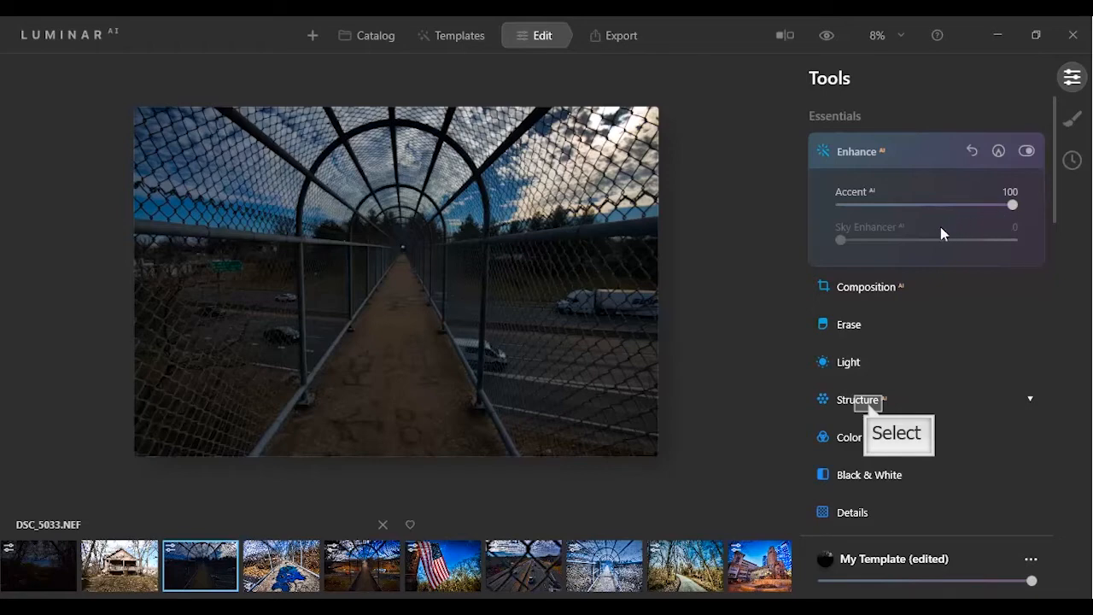
# Set the dark footbridge photo's Structure Amount to 100 and Boost to 52.
pyautogui.click(871, 411)
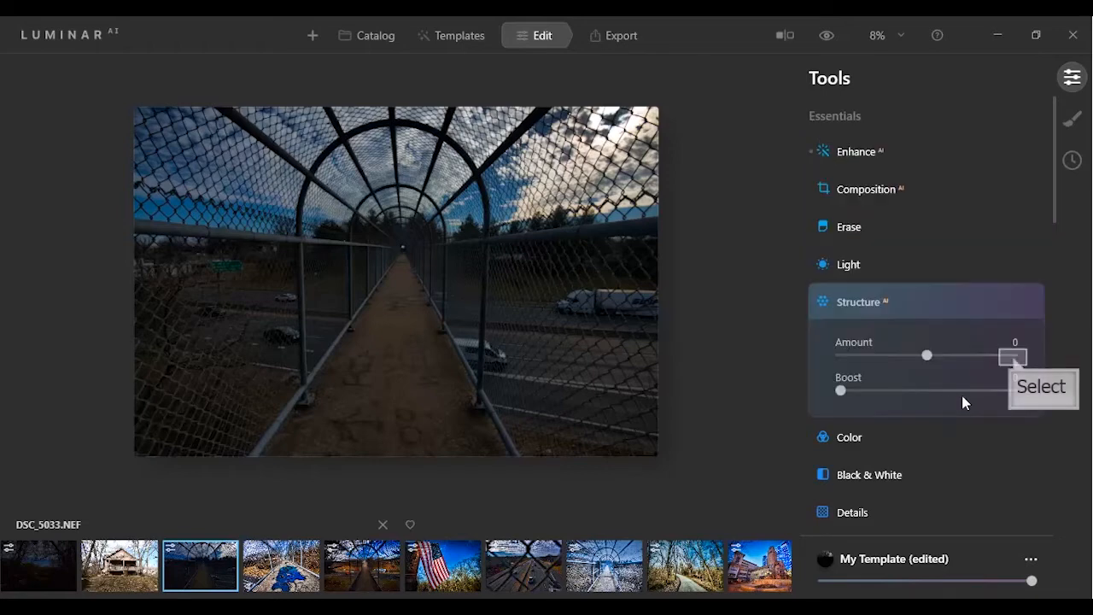
pyautogui.click(1012, 356)
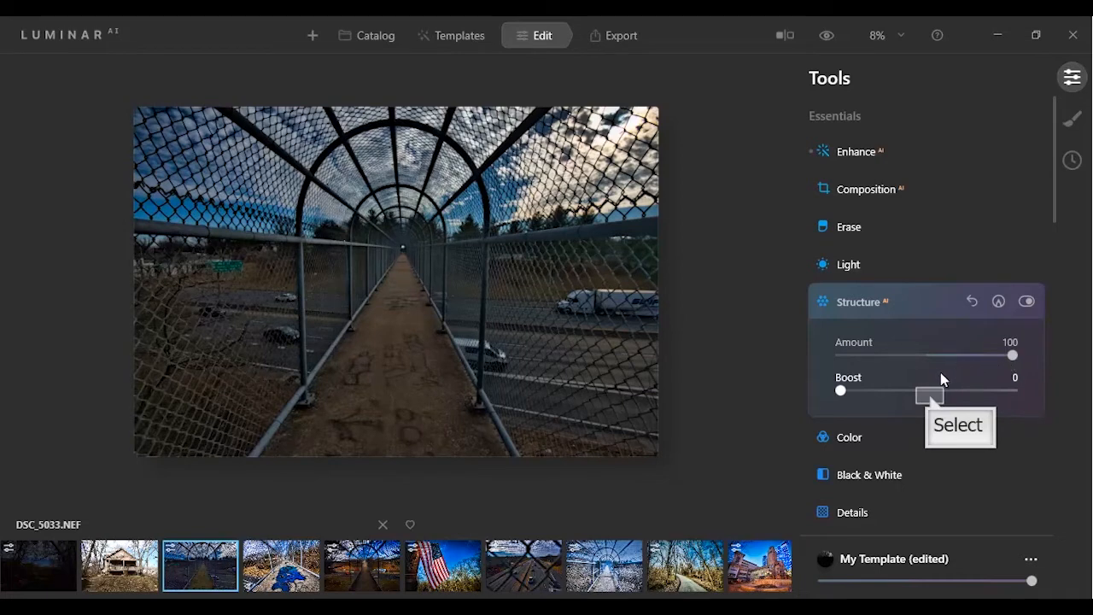
pyautogui.click(929, 391)
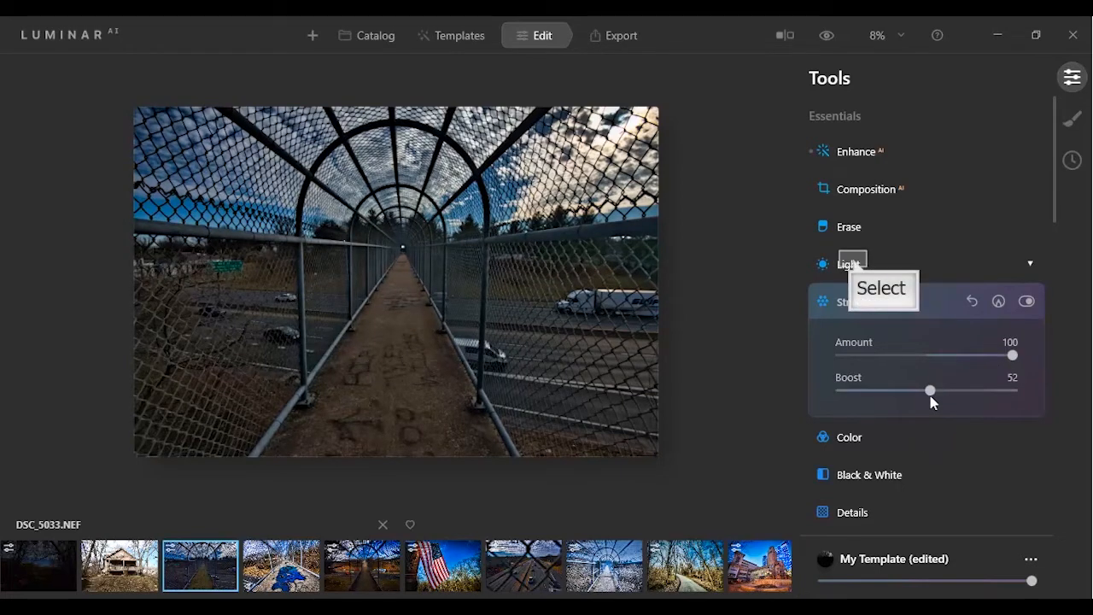
# Adjust the dark footbridge photo's Light settings to Highlights -100, Smart Contrast 24 and Exposure 1.26.
pyautogui.click(851, 263)
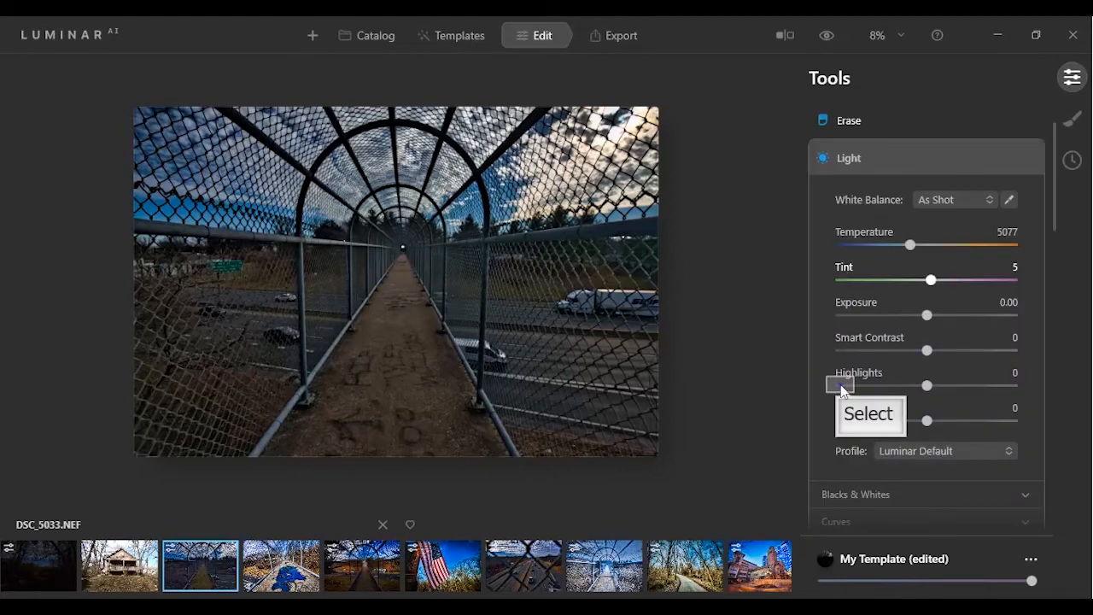
pyautogui.click(841, 386)
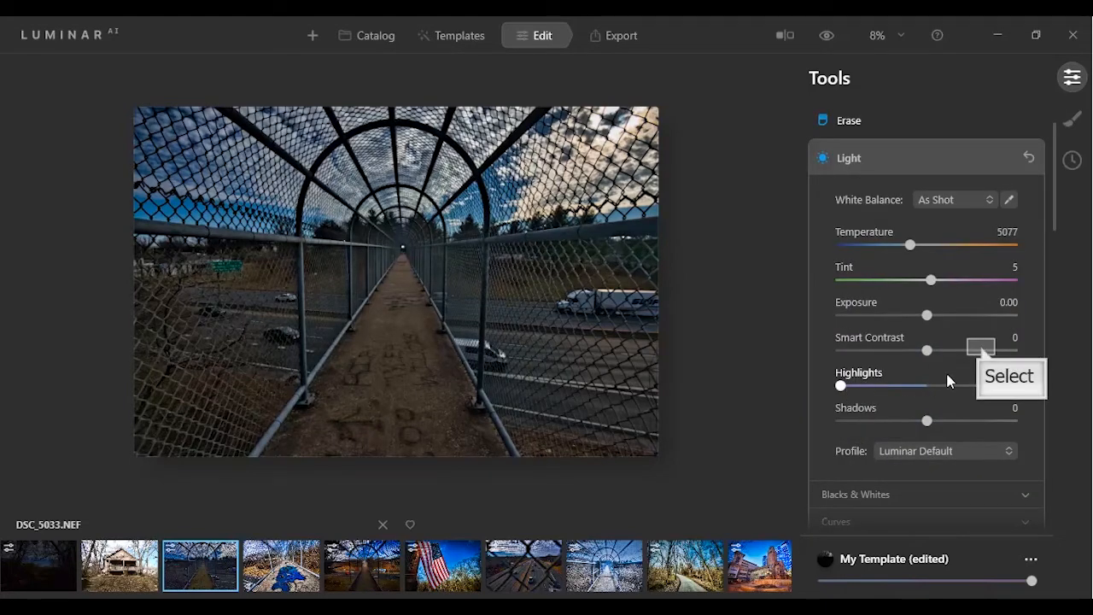
pyautogui.click(981, 350)
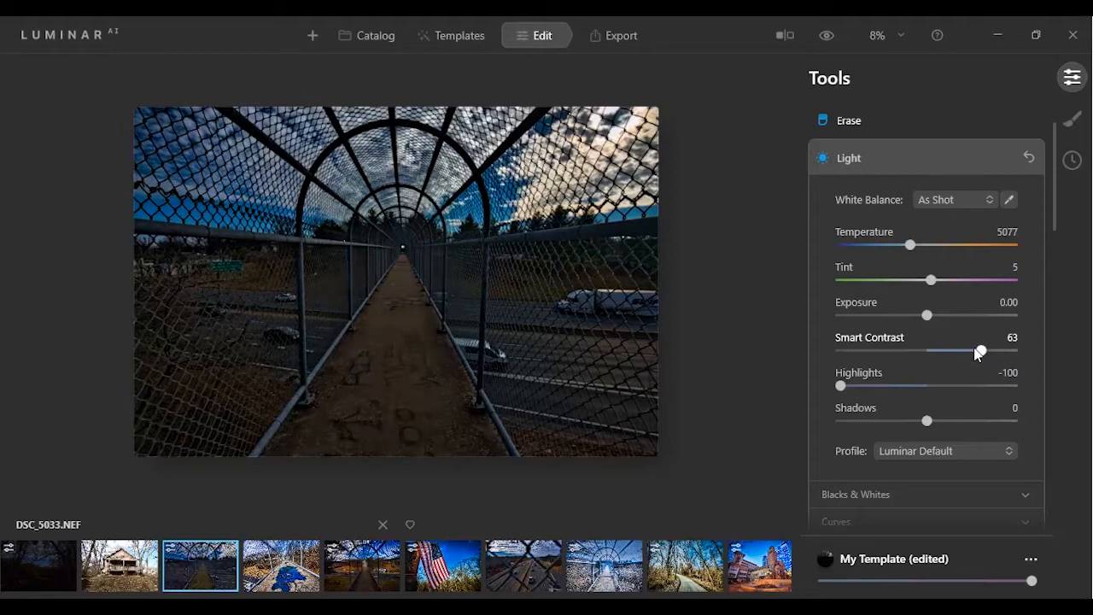
pyautogui.moveTo(974, 352); pyautogui.dragTo(935, 353)
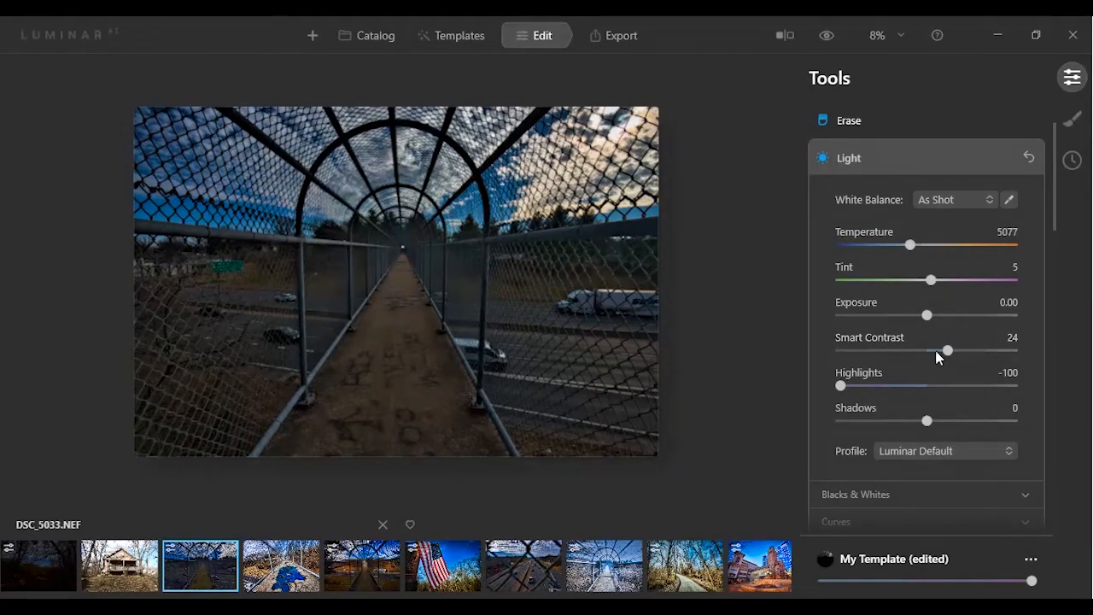
pyautogui.moveTo(927, 314); pyautogui.dragTo(950, 322)
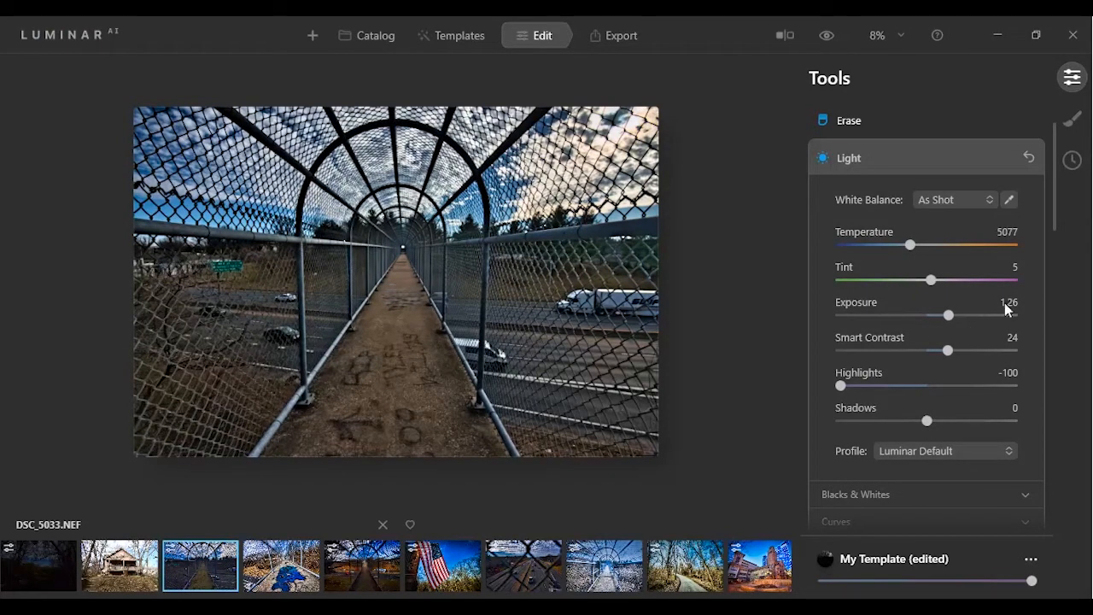
# Set Remove Color Cast to 50 in the dark footbridge photo's Color settings.
pyautogui.scroll(-5, 1047, 248)
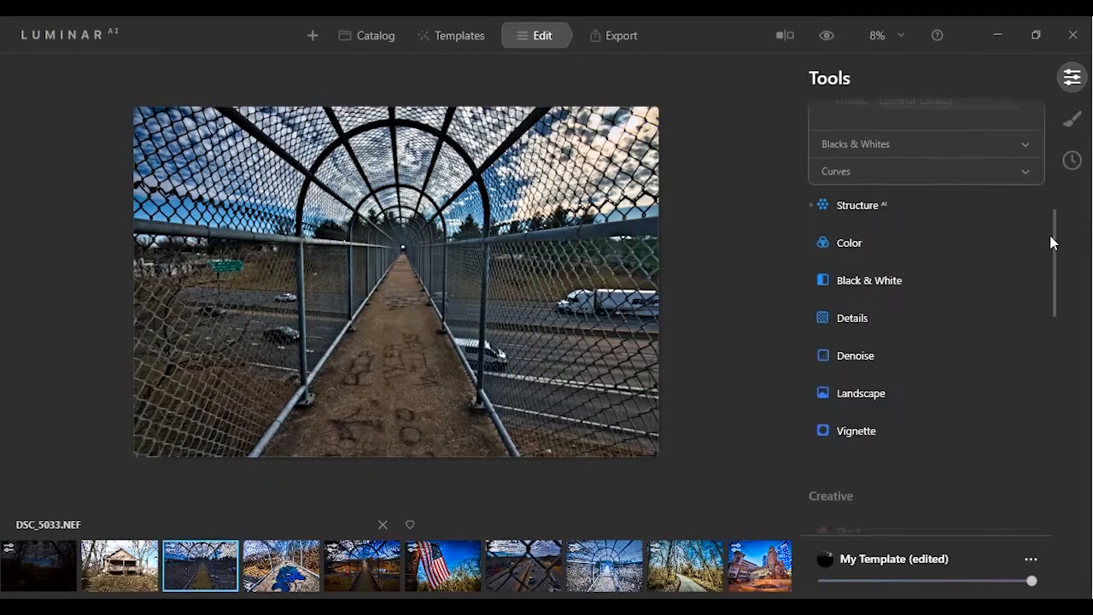
pyautogui.scroll(2, 1049, 271)
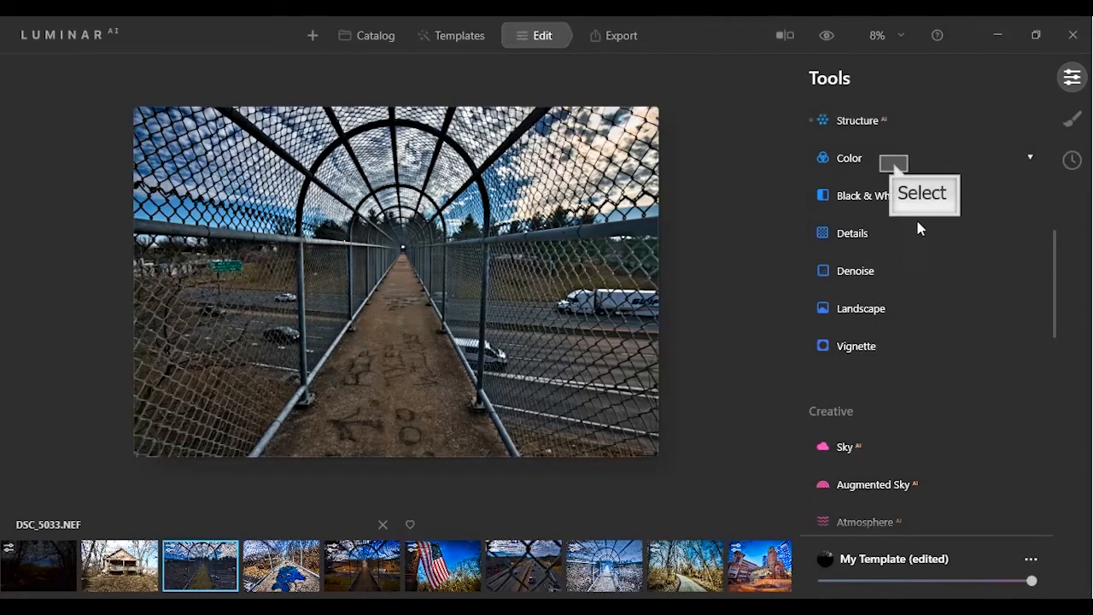
pyautogui.scroll(-3, 906, 174)
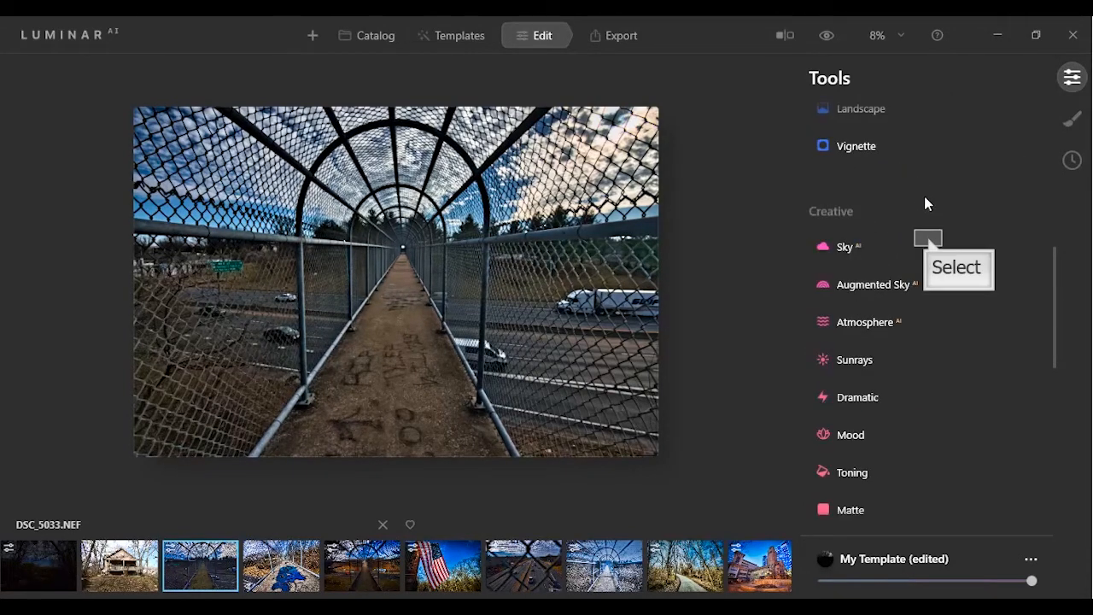
pyautogui.scroll(3, 926, 214)
pyautogui.click(928, 239)
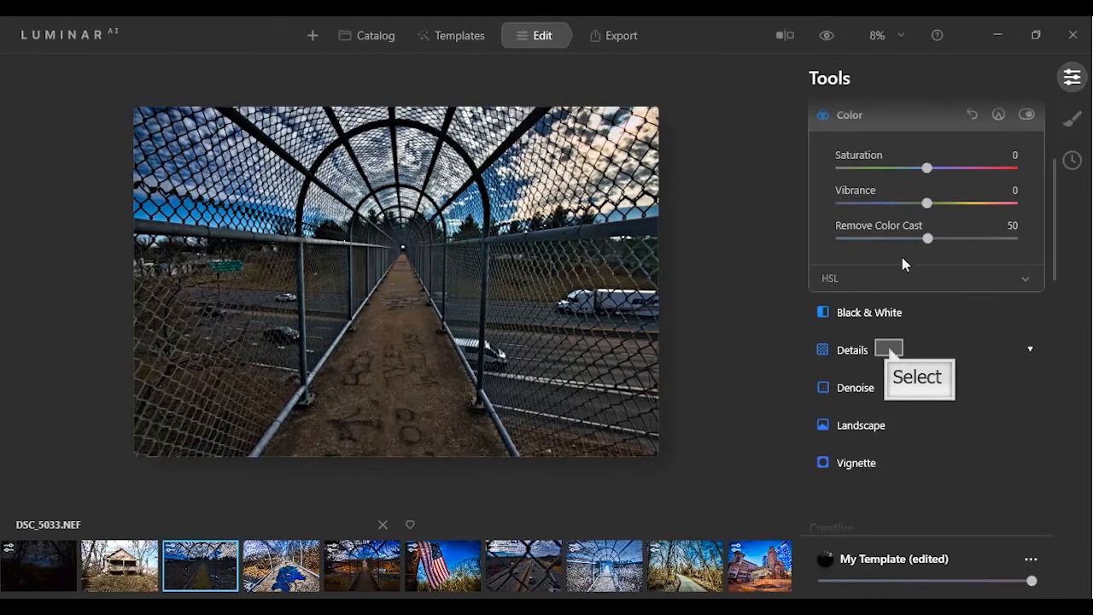
# Set the dark footbridge photo's Sharpen to 53, Luminosity Denoise to 37 and Color Denoise to 68.
pyautogui.click(890, 350)
pyautogui.click(933, 368)
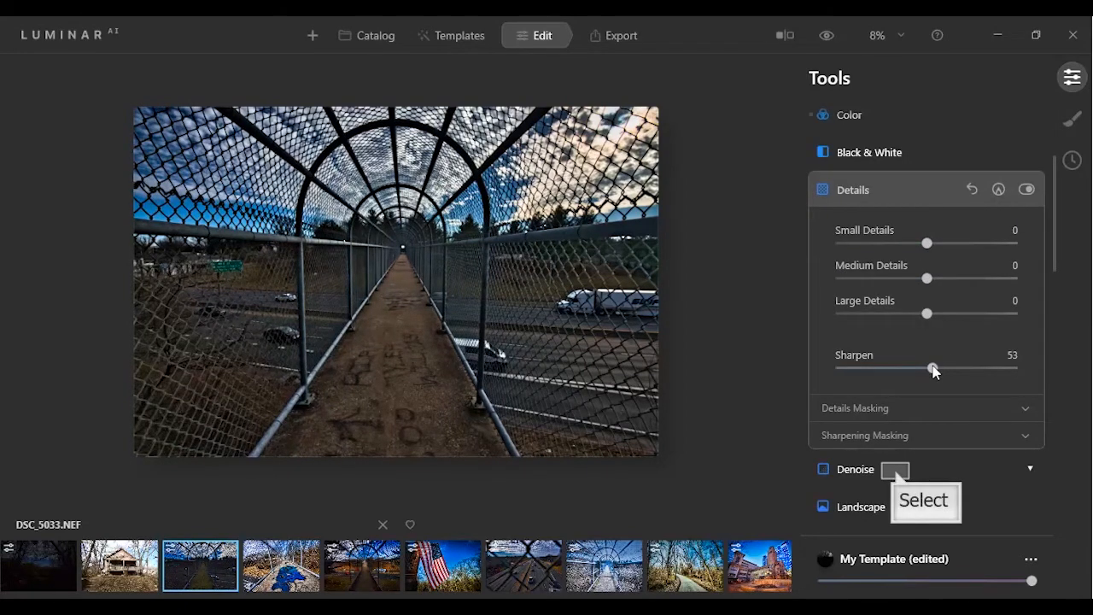
pyautogui.click(894, 466)
pyautogui.click(905, 282)
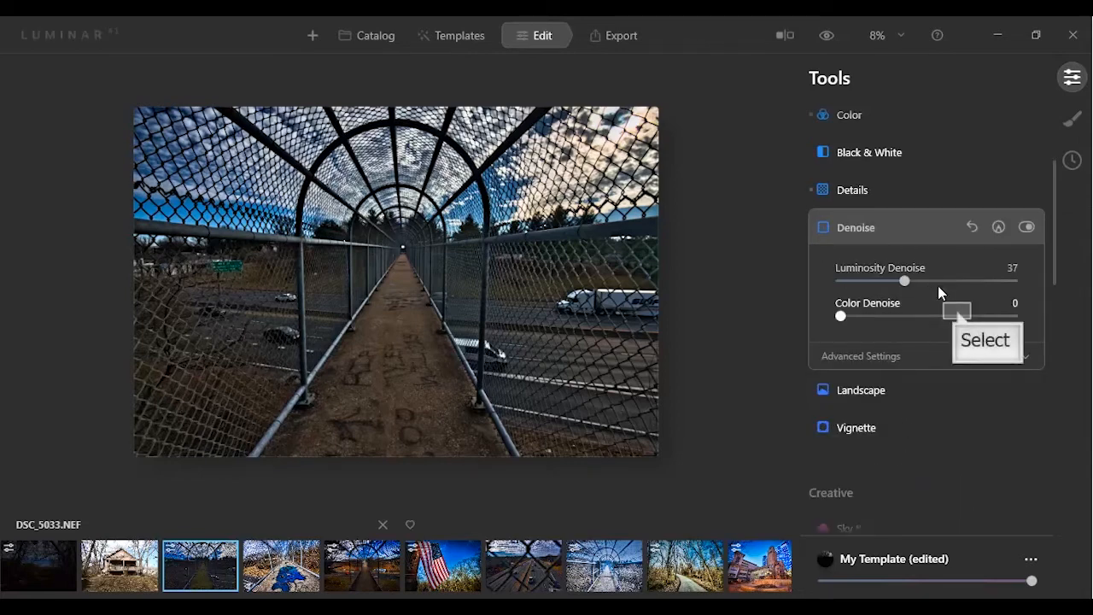
pyautogui.click(957, 316)
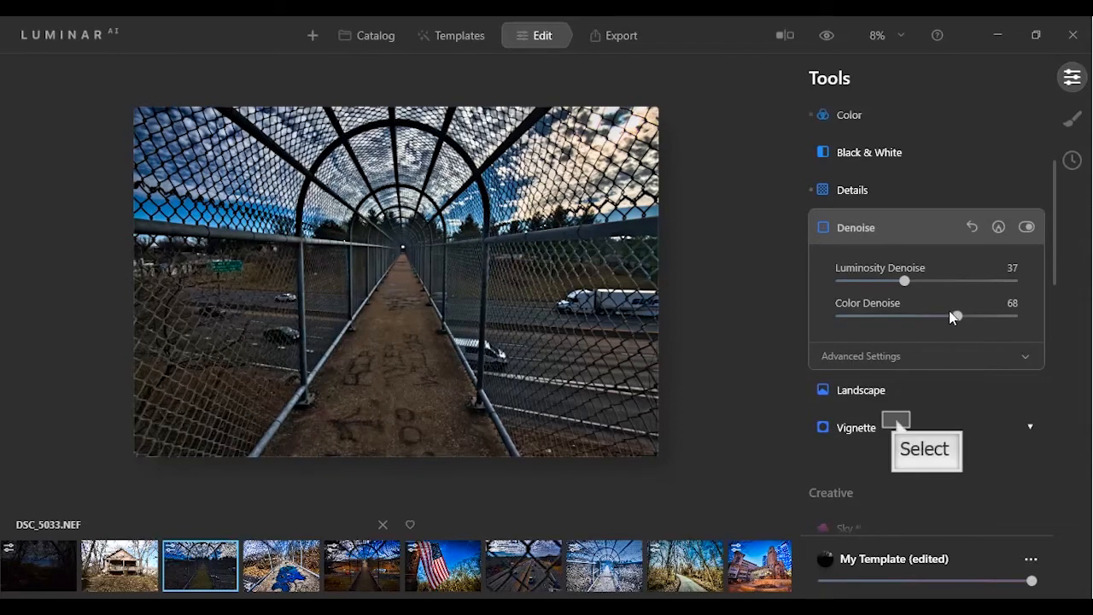
# Darken the edges of the dark footbridge photo with a negative Vignette Amount.
pyautogui.click(895, 424)
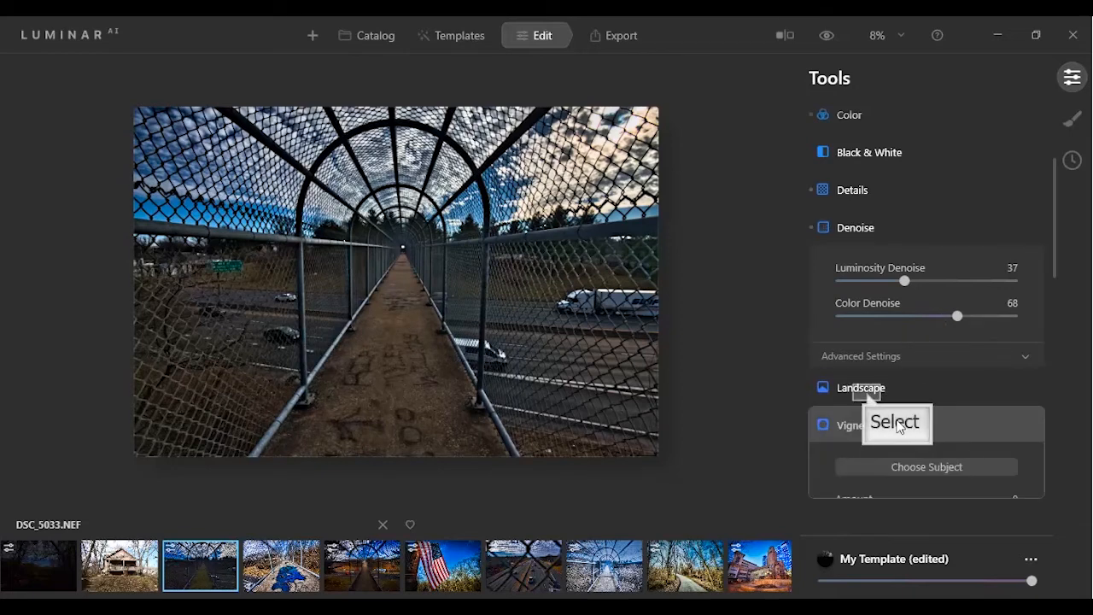
pyautogui.click(867, 390)
pyautogui.moveTo(869, 398); pyautogui.dragTo(840, 391)
# Open the house photo DSC_5040.NEF and set its Enhance Accent to 100 and Sky Enhancer to 56.
pyautogui.doubleClick(120, 572)
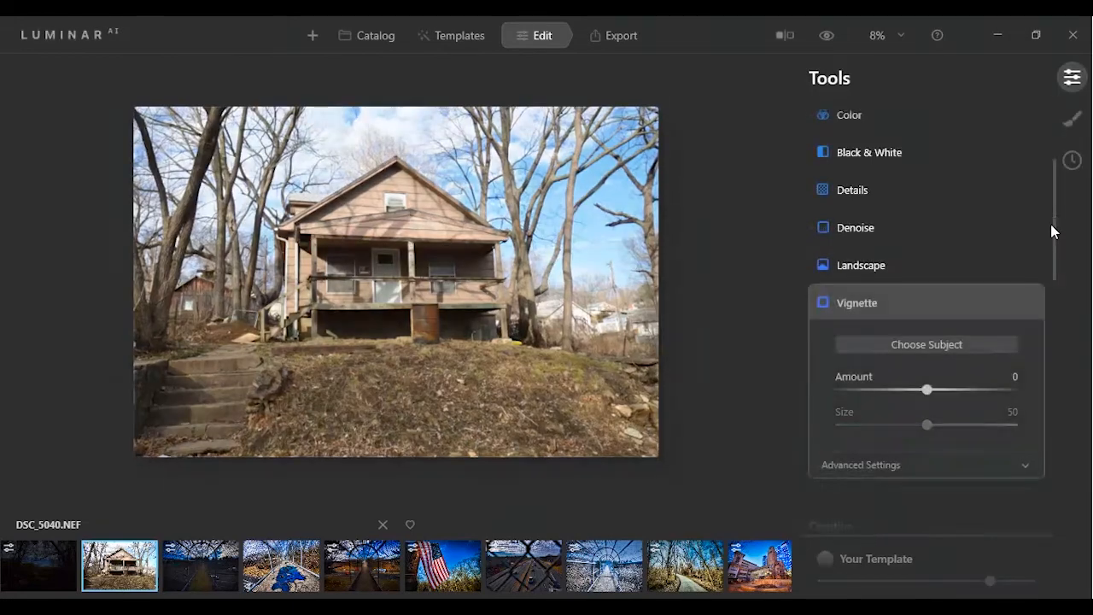
pyautogui.moveTo(1053, 224); pyautogui.dragTo(1054, 146)
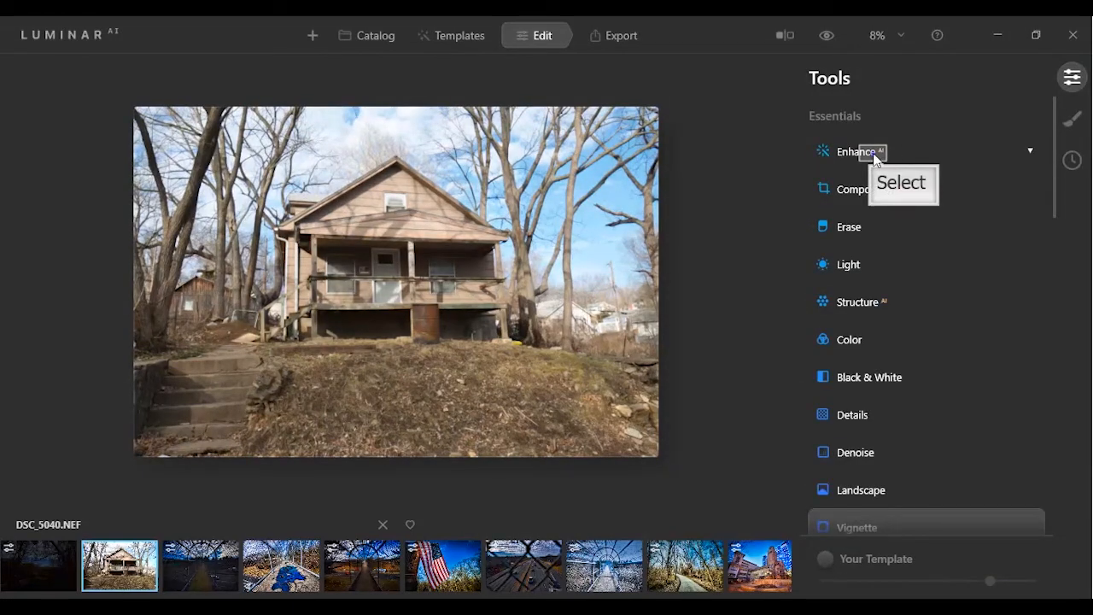
pyautogui.click(906, 159)
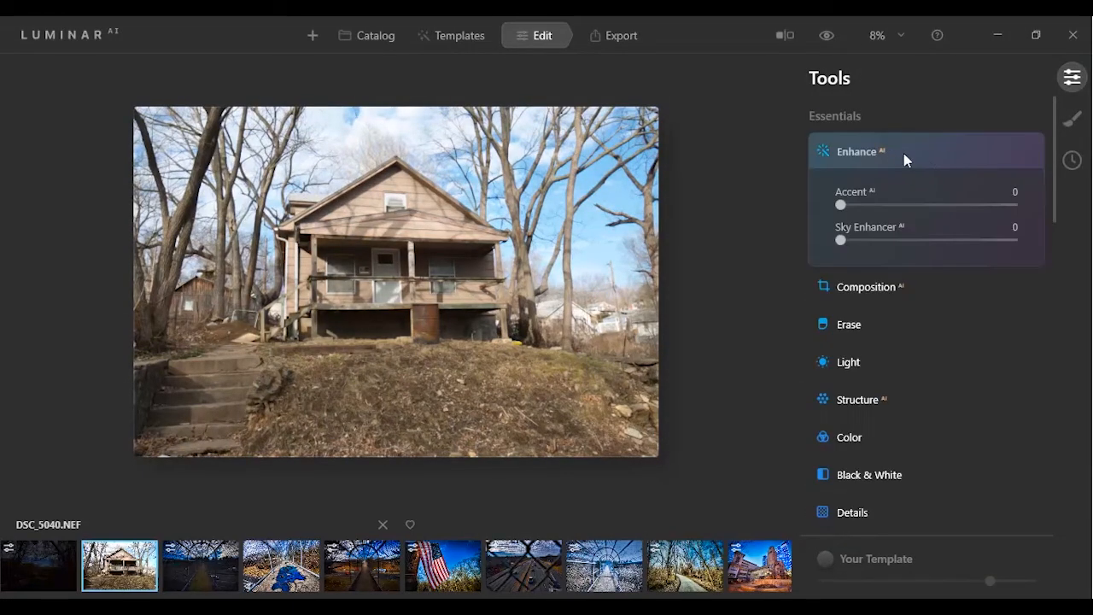
pyautogui.click(1009, 206)
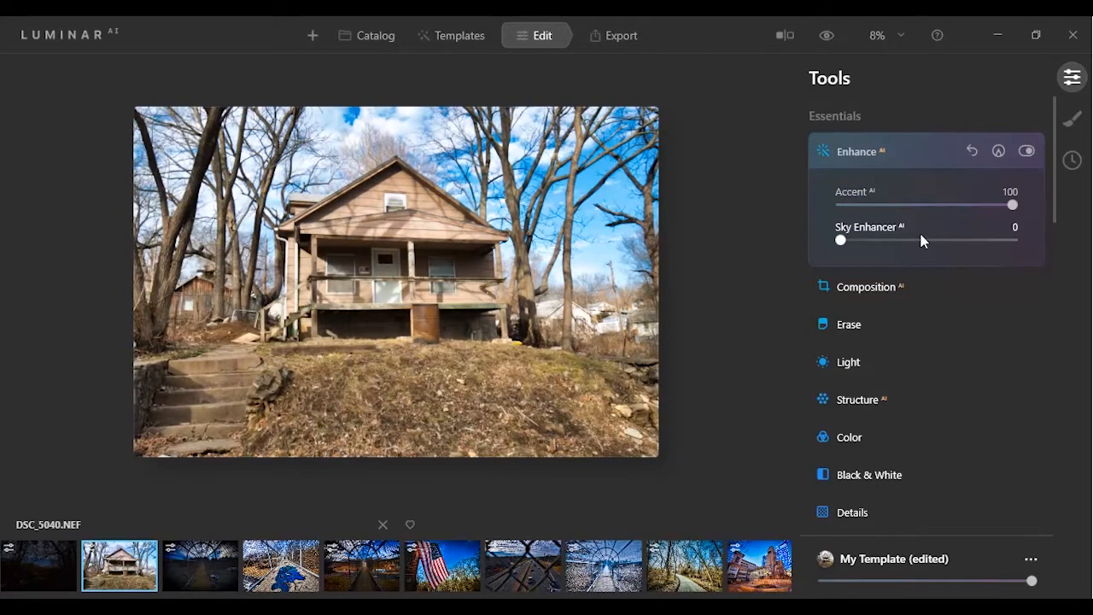
pyautogui.moveTo(921, 240); pyautogui.dragTo(938, 241)
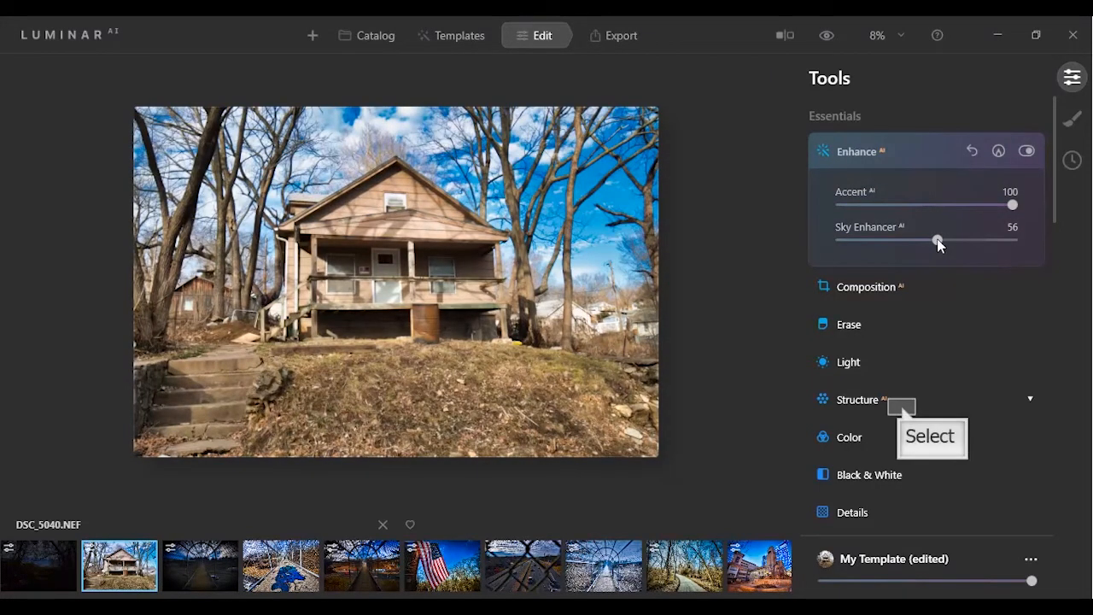
# Set the house photo's Structure Amount to 93 and Boost to 49.
pyautogui.click(897, 399)
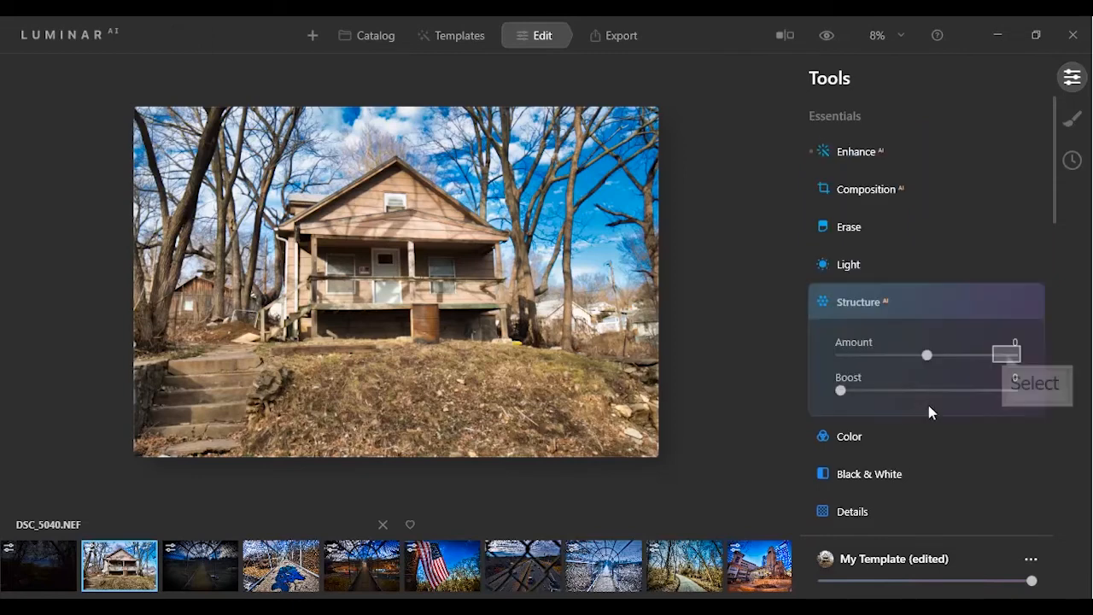
pyautogui.click(1008, 355)
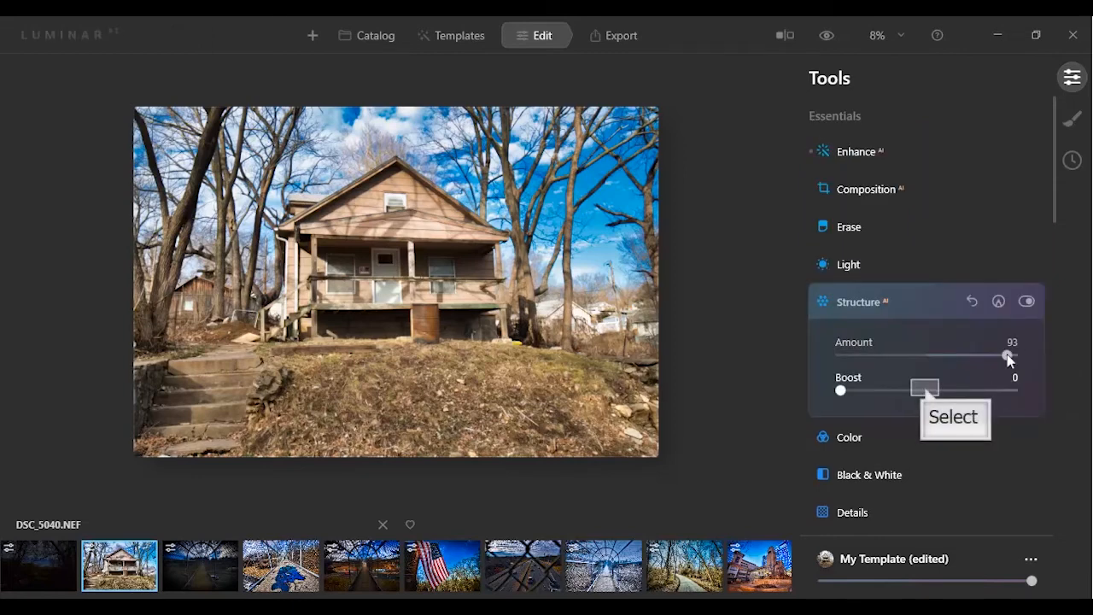
pyautogui.click(926, 391)
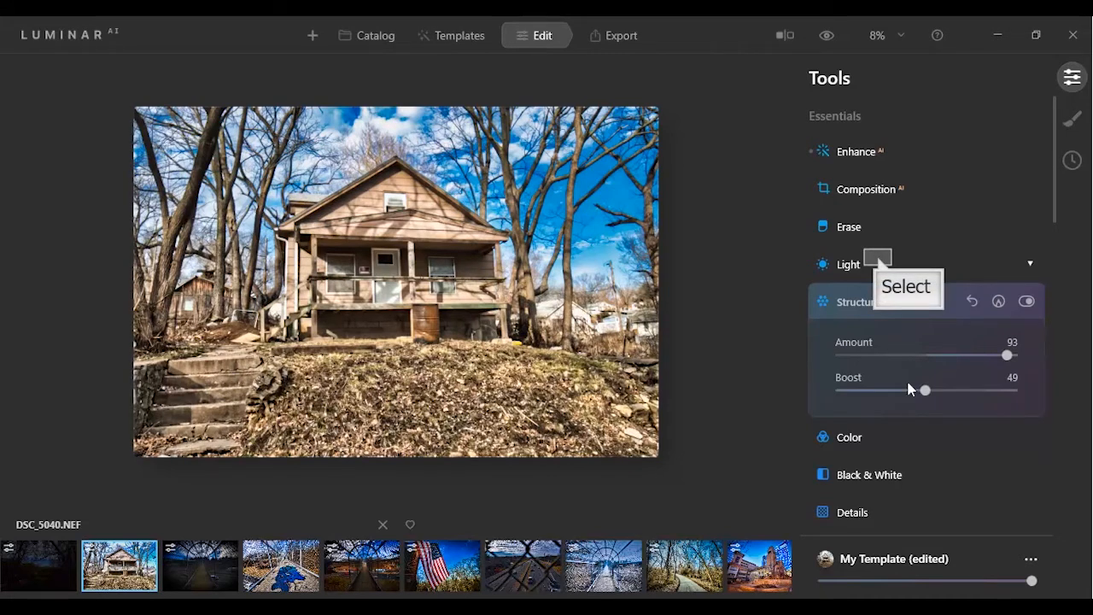
# Adjust the house photo's Light settings to Exposure -0.79, Highlights -100 and Smart Contrast 48.
pyautogui.click(877, 264)
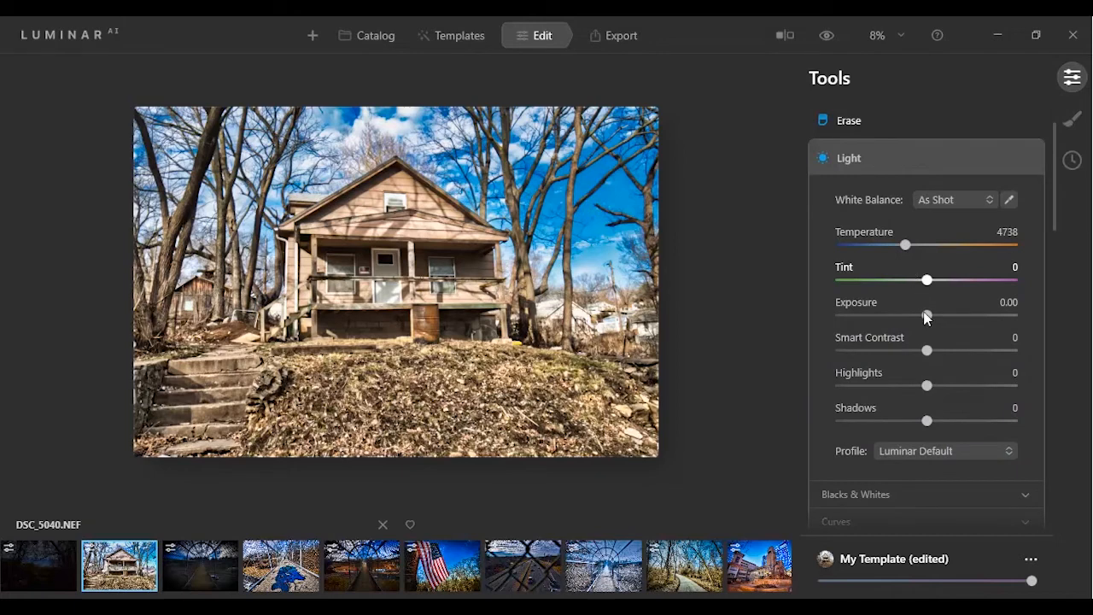
pyautogui.moveTo(927, 316); pyautogui.dragTo(911, 320)
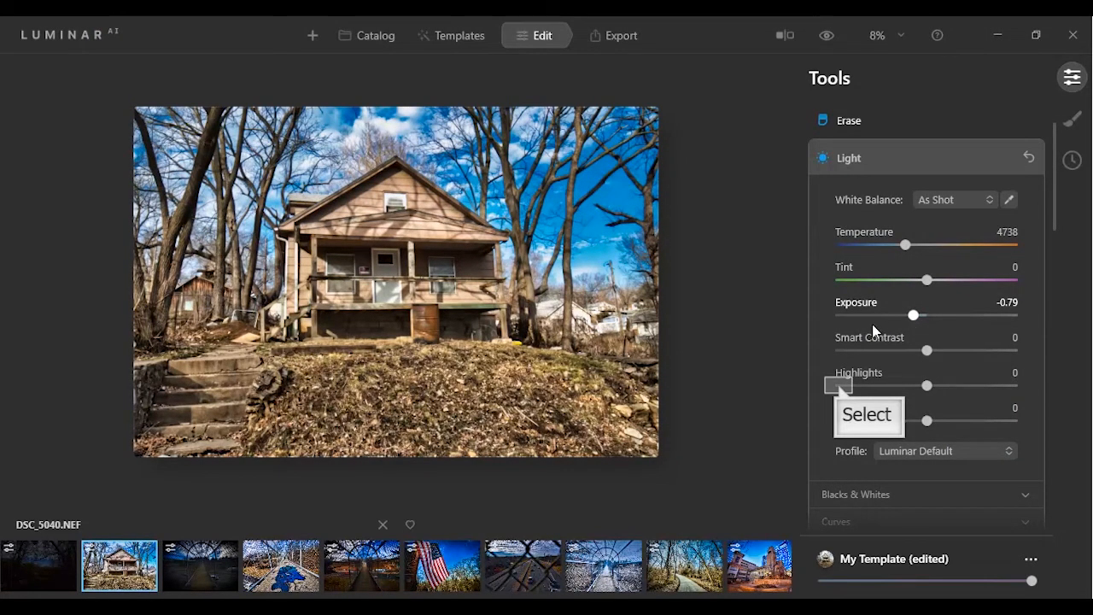
pyautogui.click(840, 386)
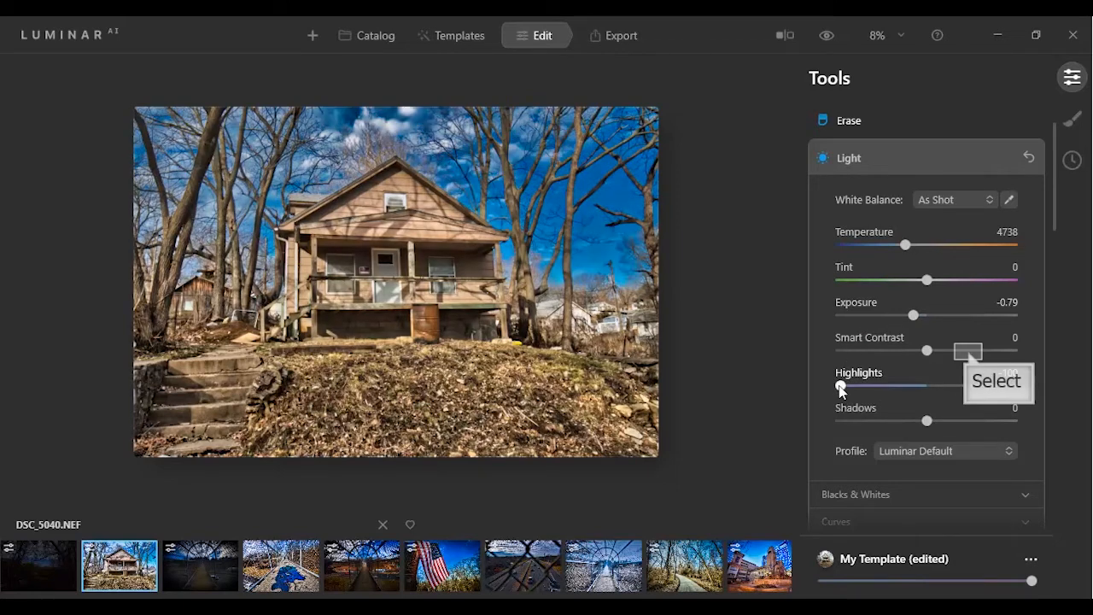
pyautogui.click(969, 351)
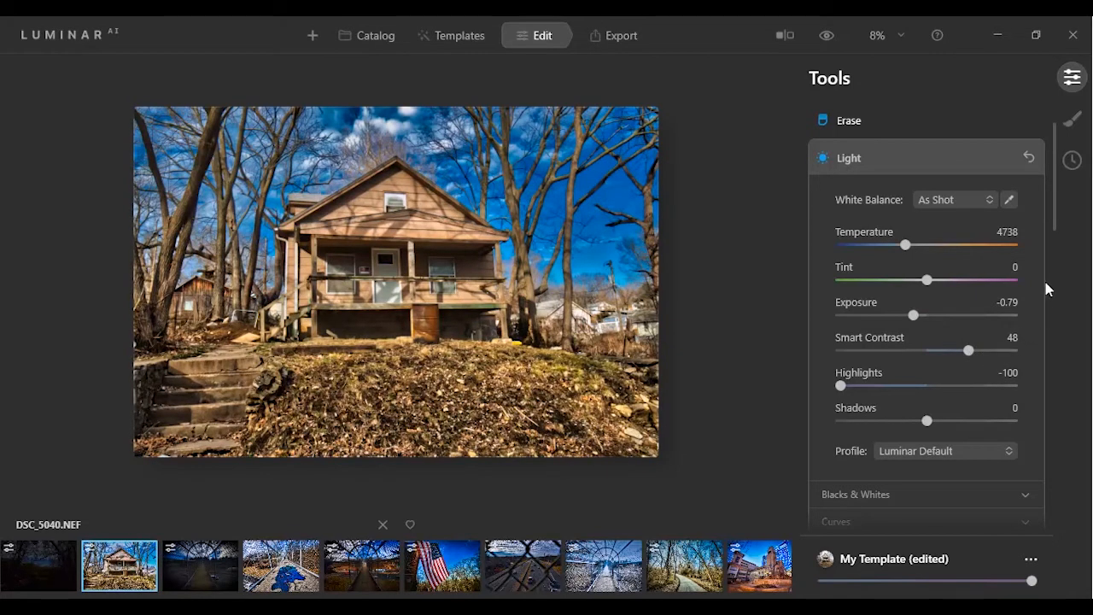
# Set the house photo's Vignette Amount to -63.
pyautogui.moveTo(1055, 213); pyautogui.dragTo(1011, 317)
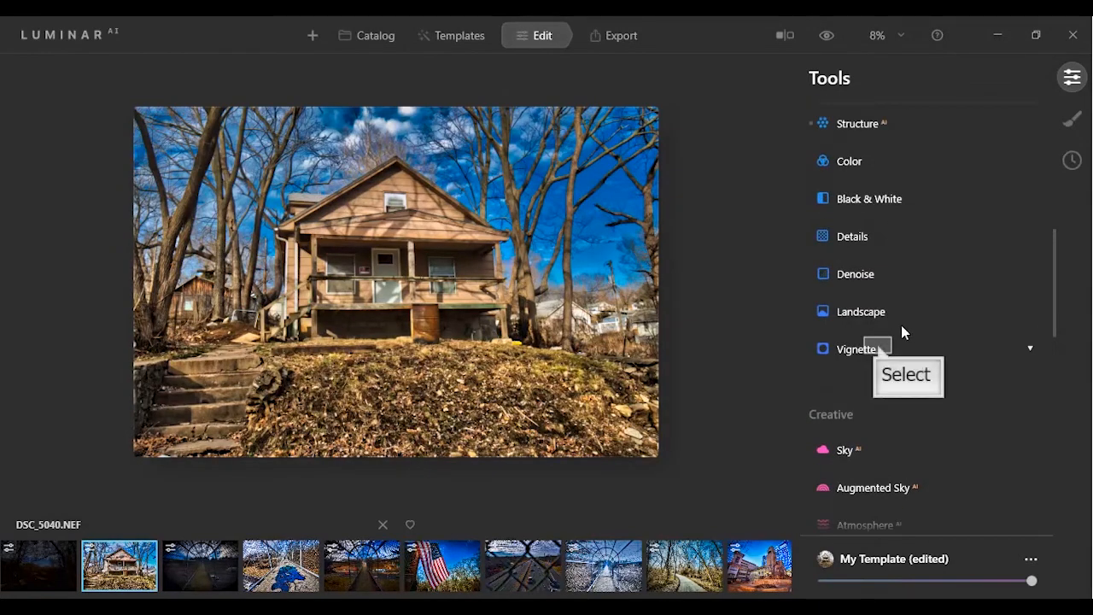
pyautogui.click(878, 348)
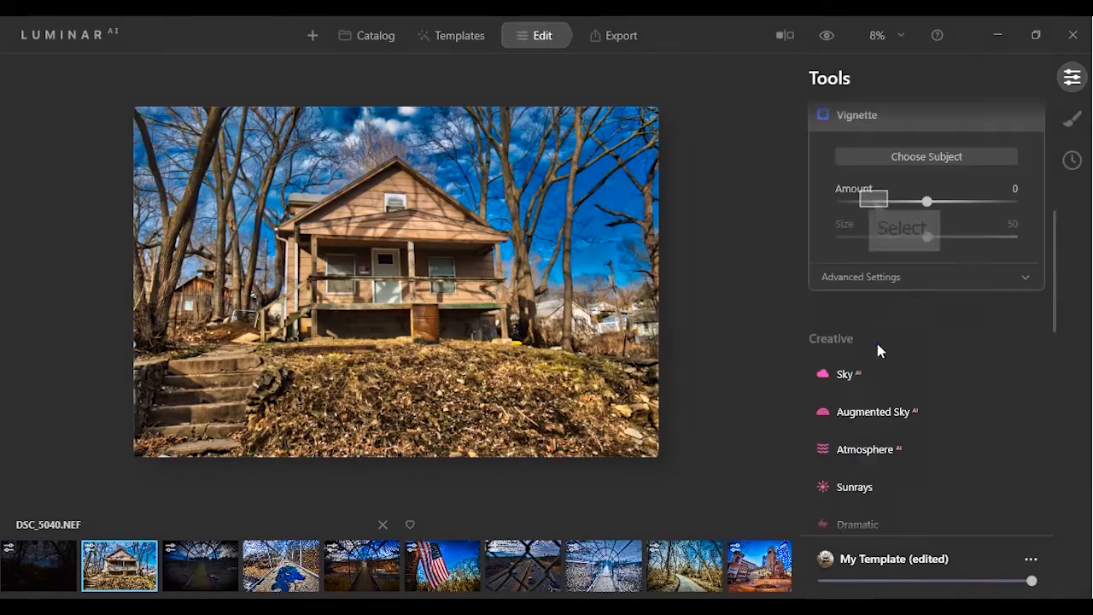
pyautogui.click(873, 201)
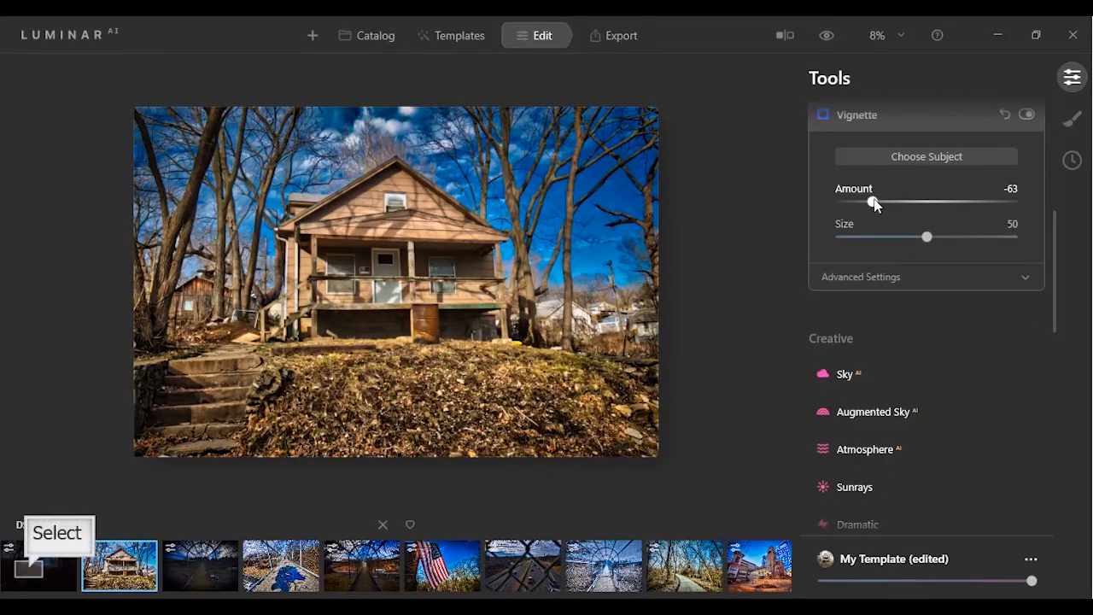
# Open the dark woodland track photo DSC_5043.NEF and set its Enhance Accent to 100.
pyautogui.click(30, 577)
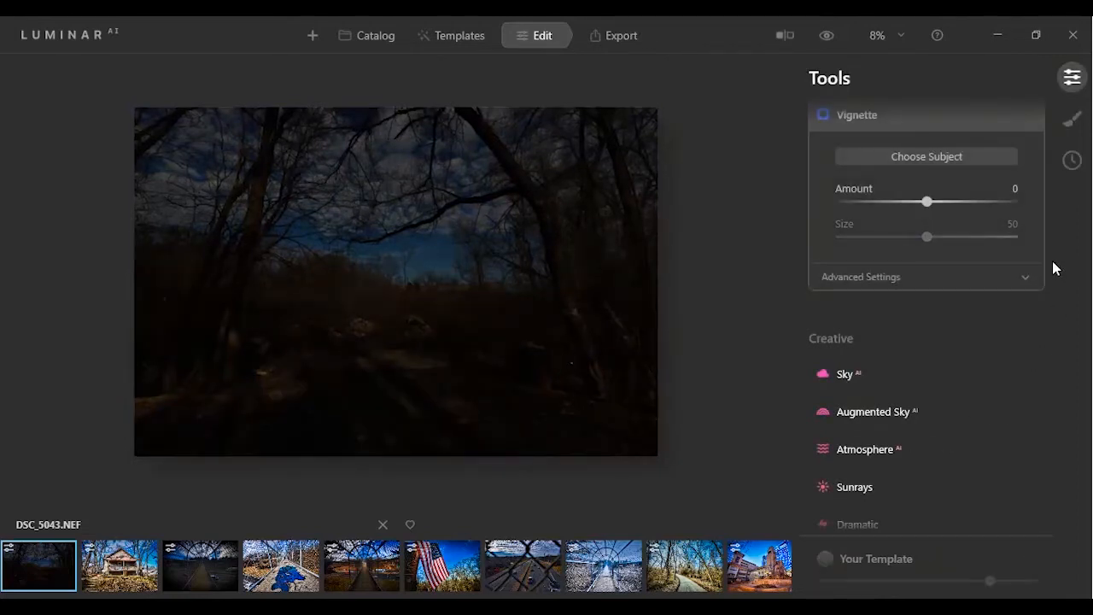
pyautogui.scroll(5, 1052, 255)
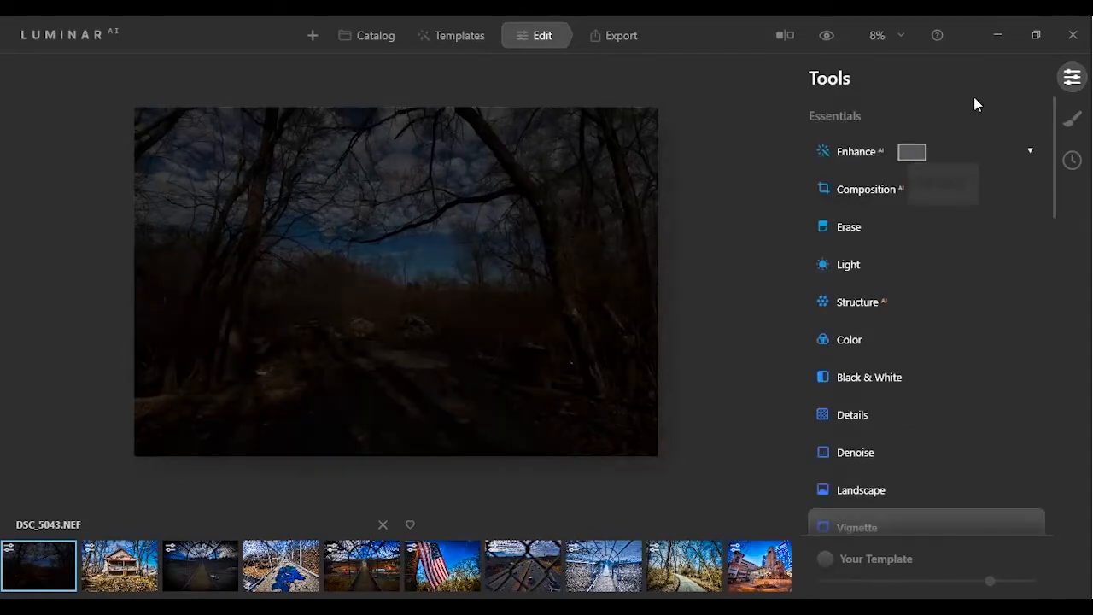
pyautogui.click(913, 152)
pyautogui.moveTo(1001, 204); pyautogui.dragTo(1017, 204)
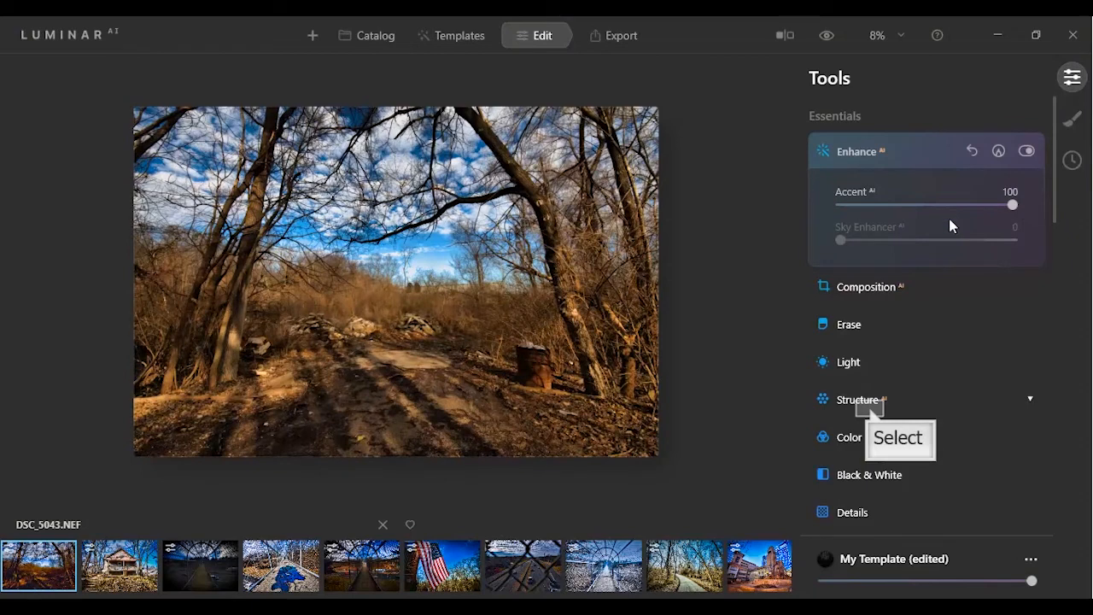
# Set the woodland track photo's Structure Amount to 61 and Boost to 53.
pyautogui.click(868, 404)
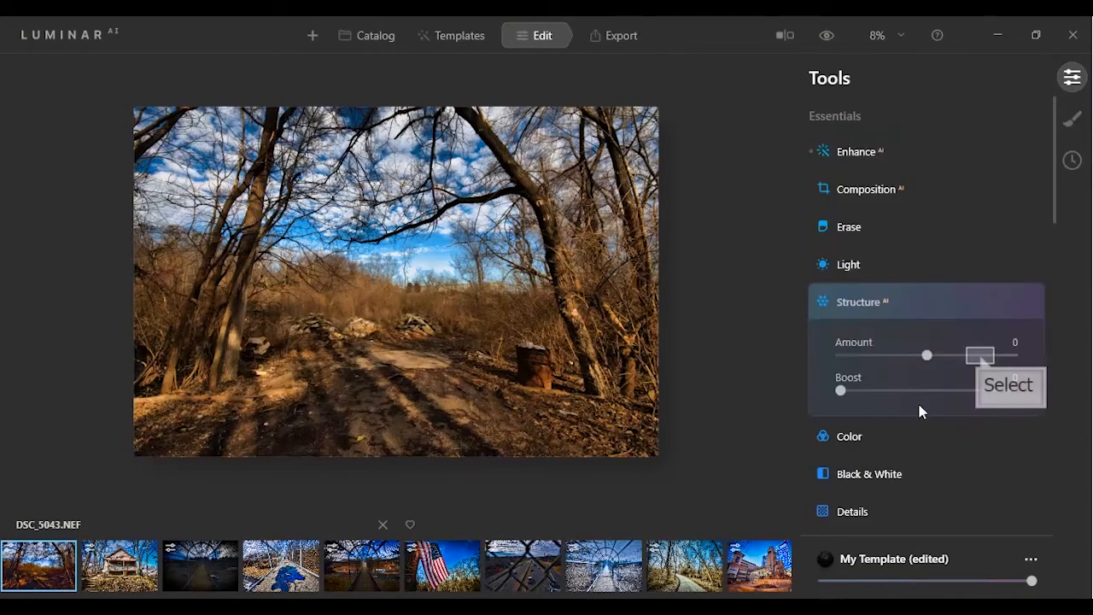
pyautogui.click(981, 356)
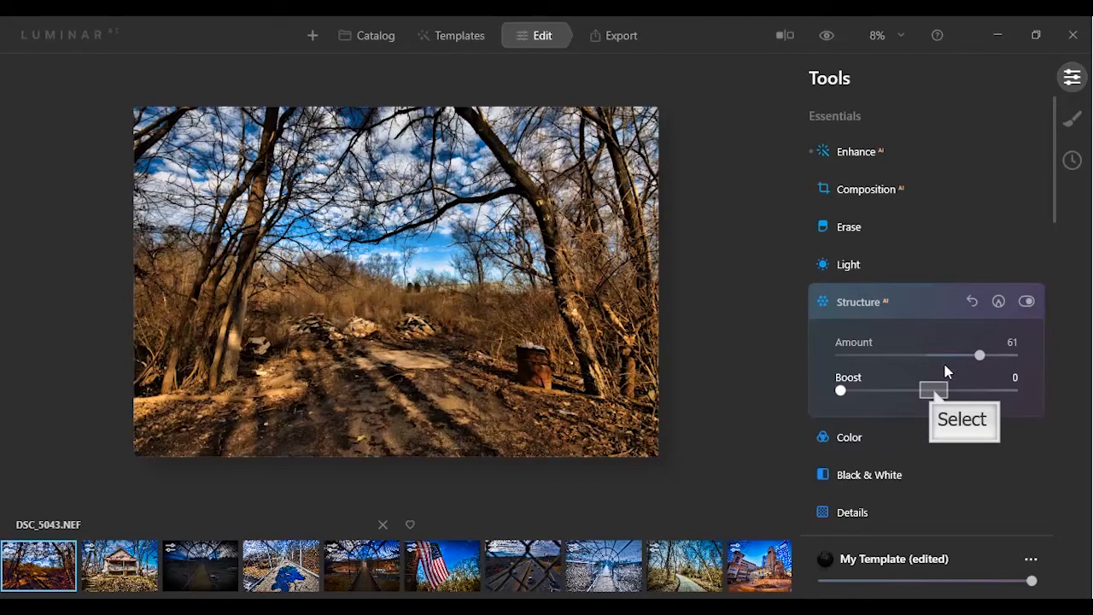
pyautogui.click(934, 390)
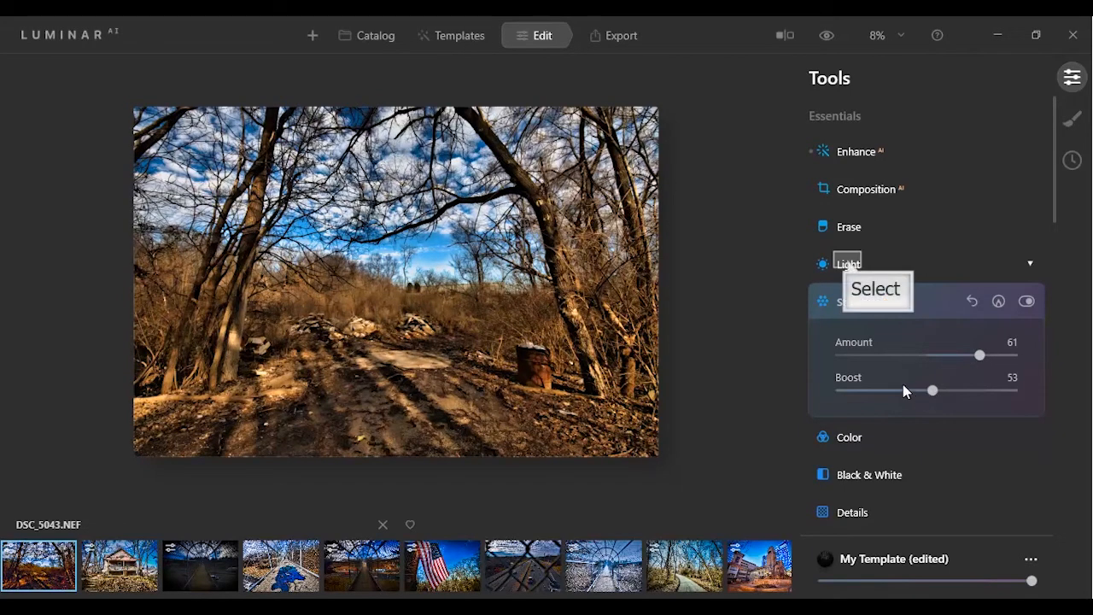
# Adjust the woodland track photo's Light settings to Highlights -100, Smart Contrast 53 and Exposure 0.79.
pyautogui.click(848, 264)
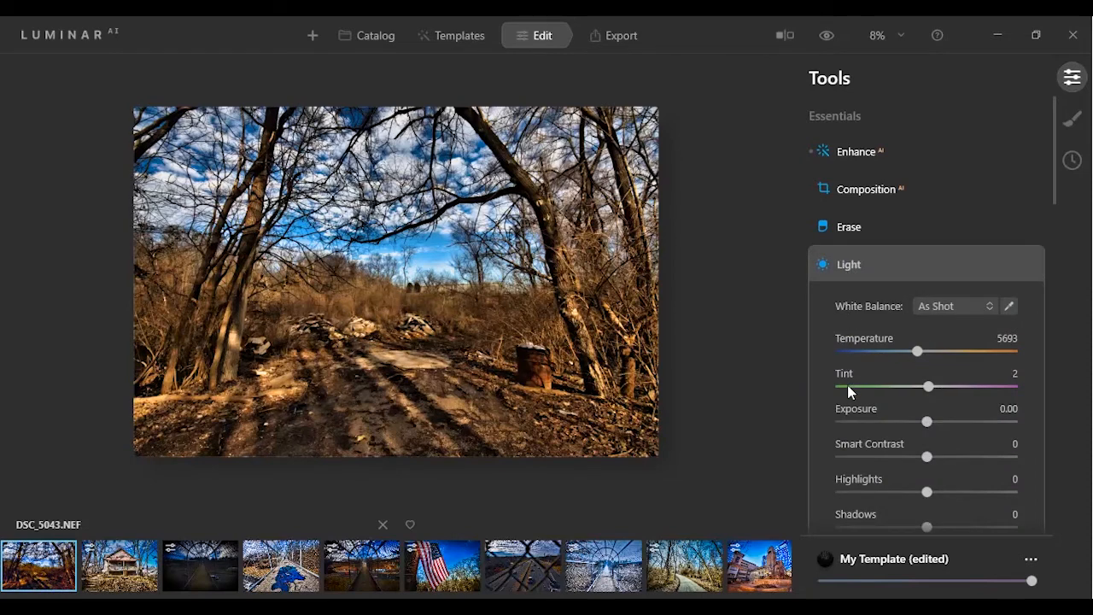
pyautogui.scroll(-1, 847, 386)
pyautogui.moveTo(846, 386); pyautogui.dragTo(834, 392)
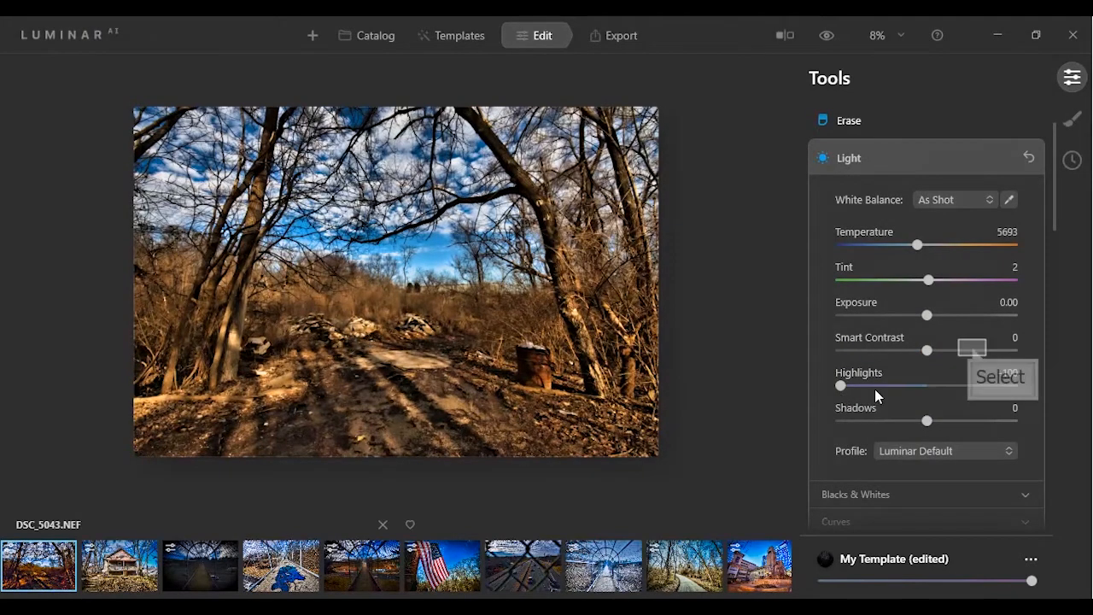
pyautogui.click(973, 350)
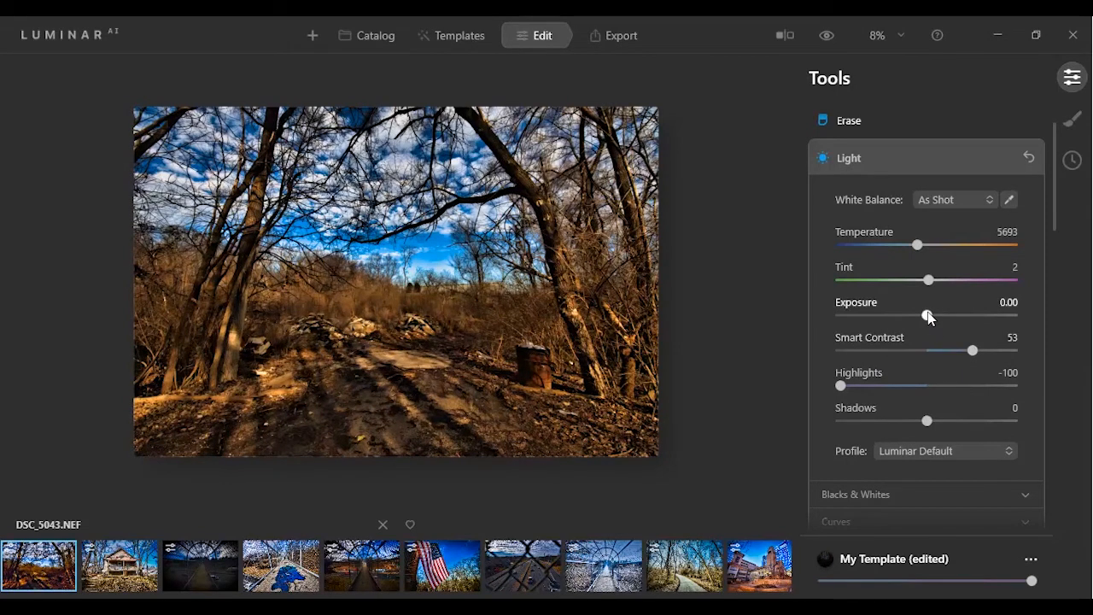
pyautogui.moveTo(927, 315); pyautogui.dragTo(943, 322)
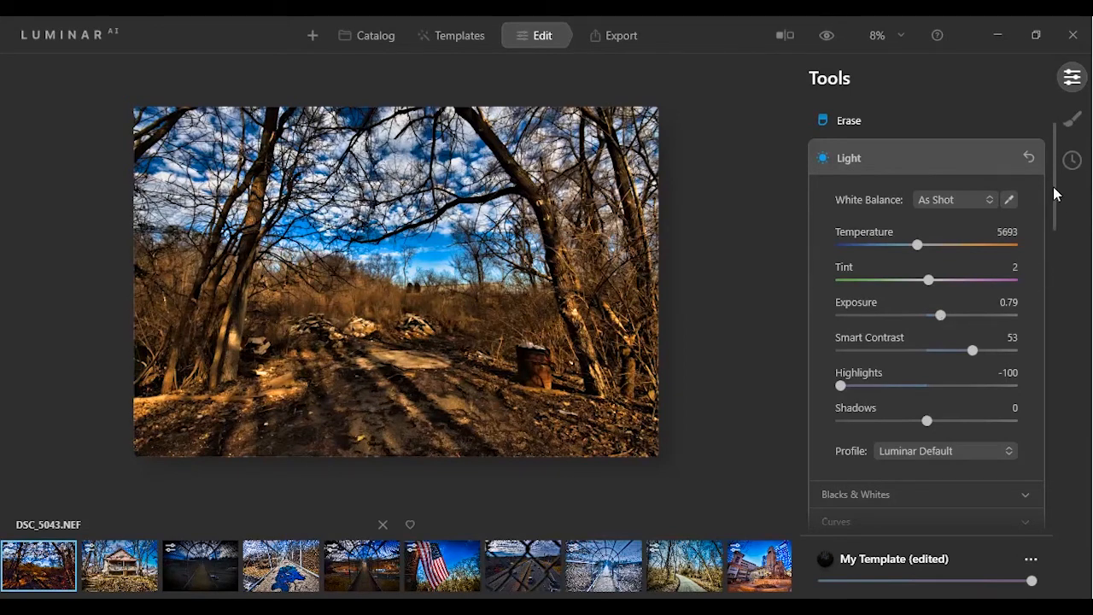
# Set the woodland track photo's Vignette Amount to -78.
pyautogui.moveTo(1053, 186); pyautogui.dragTo(1056, 250)
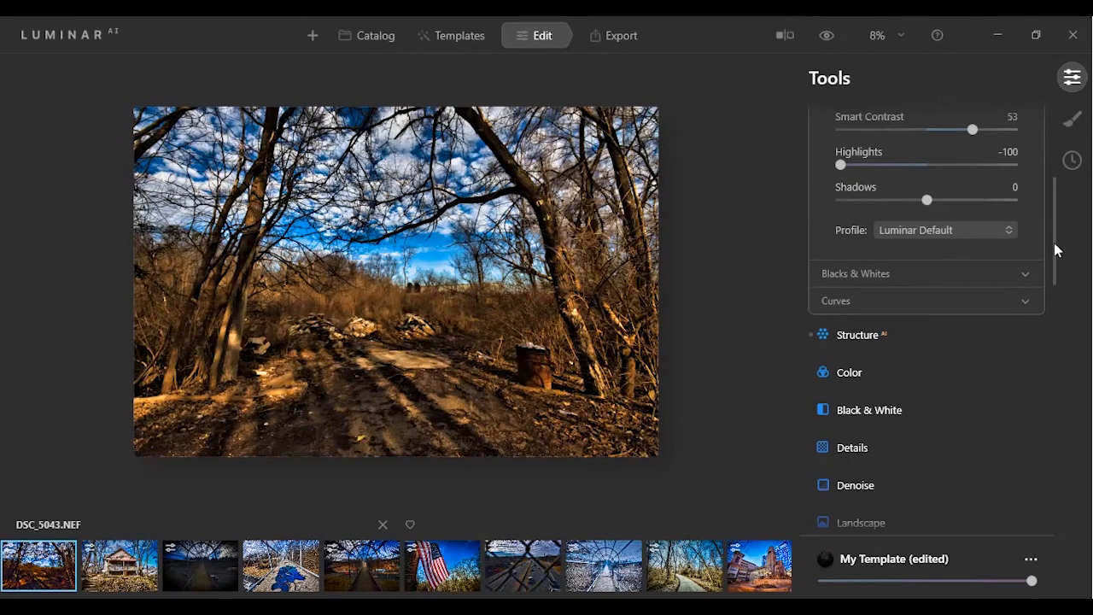
pyautogui.scroll(-2, 962, 300)
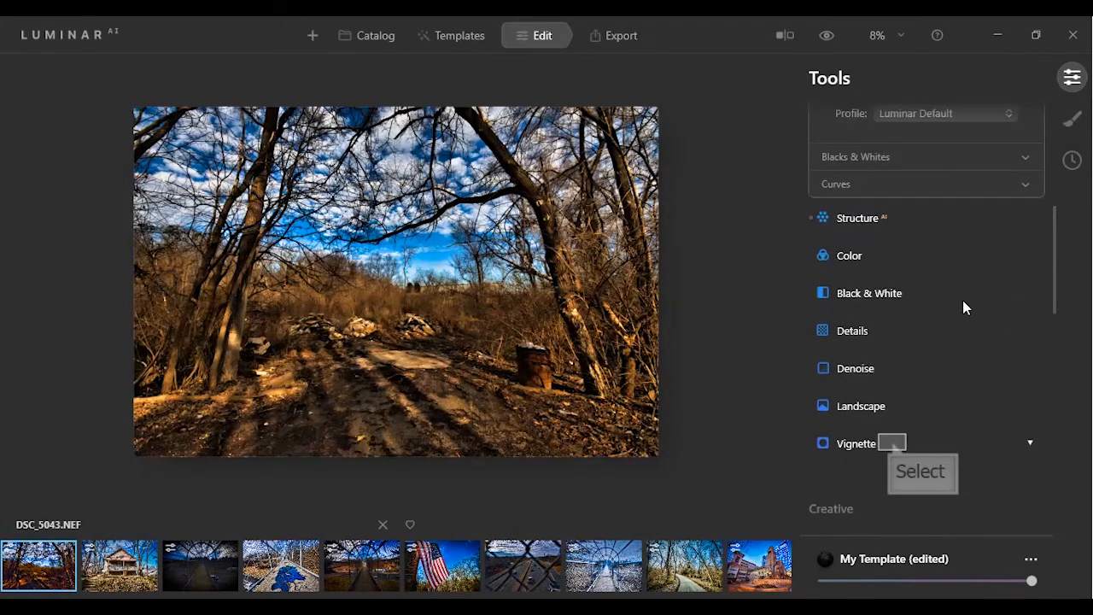
pyautogui.click(892, 446)
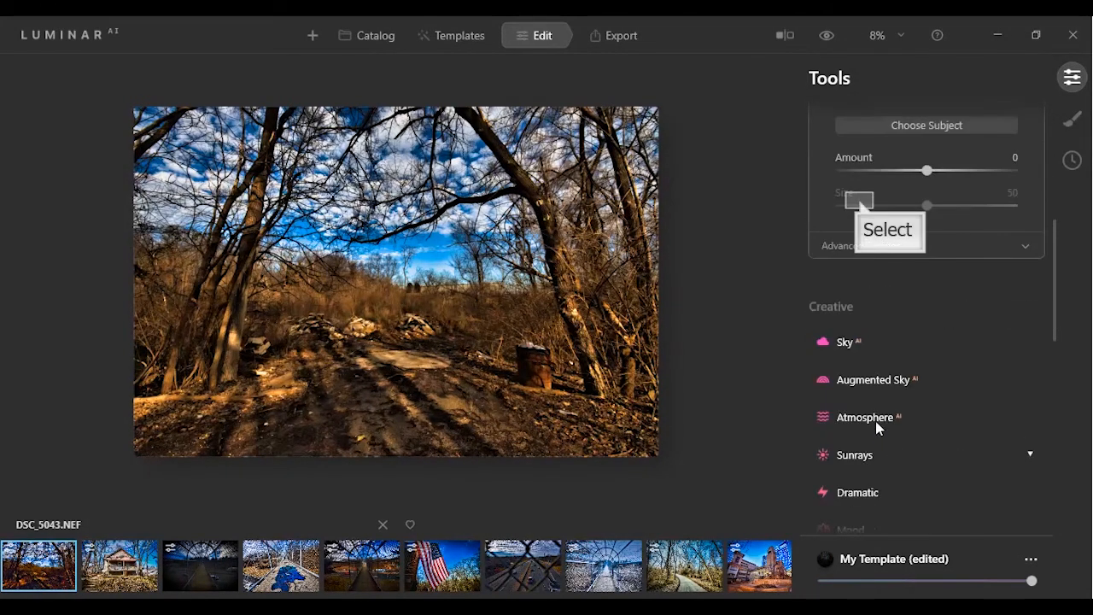
pyautogui.click(860, 203)
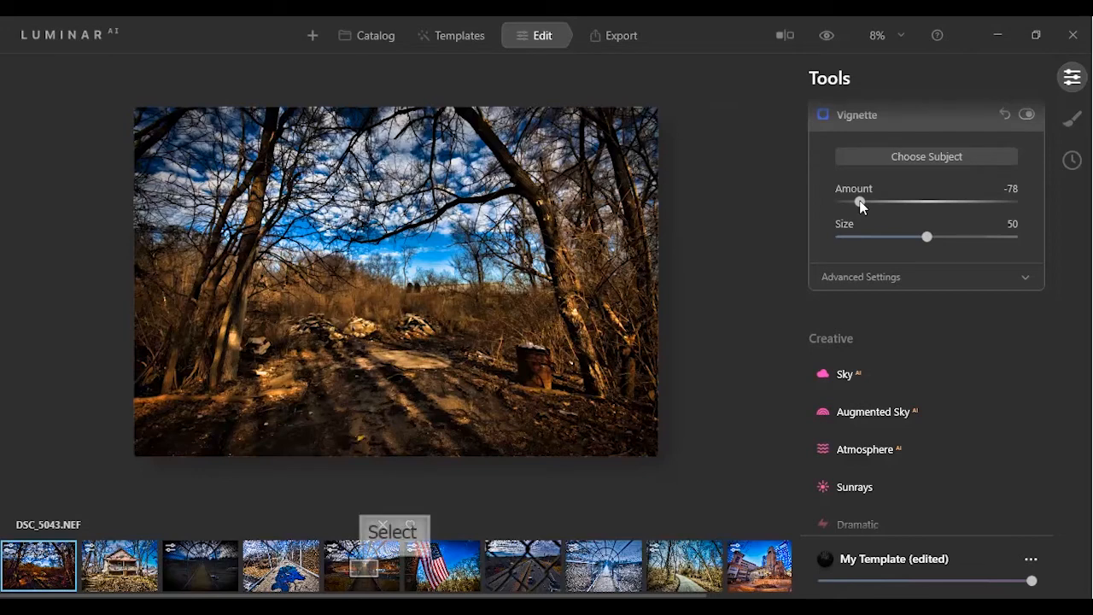
# Open the fenced footbridge photo DSC_5021.NEF, add a Basic local mask and paint it over the walkway.
pyautogui.click(363, 566)
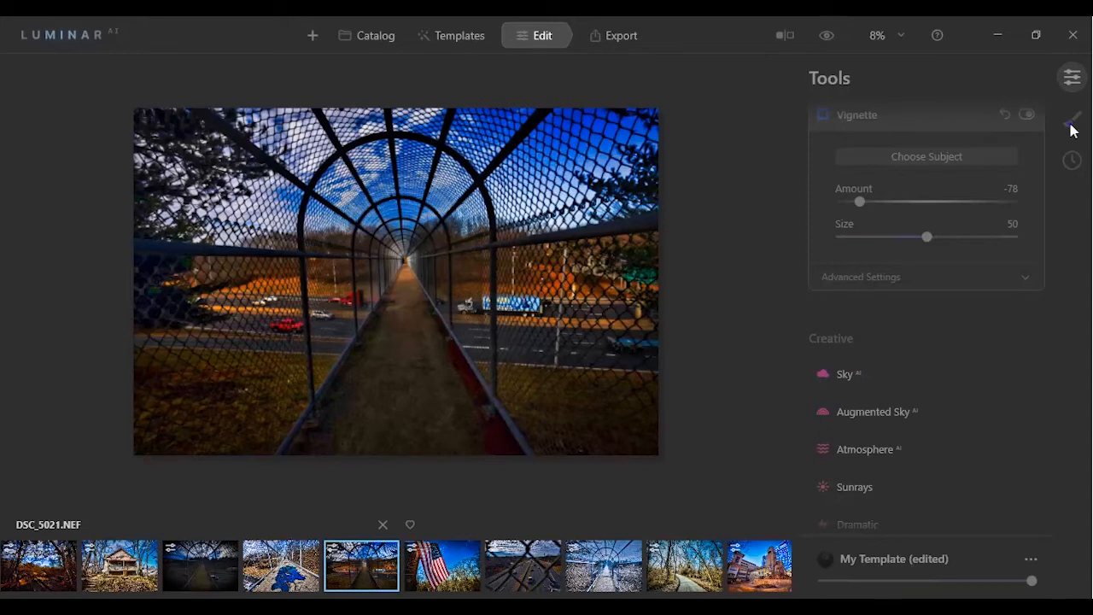
pyautogui.doubleClick(1072, 128)
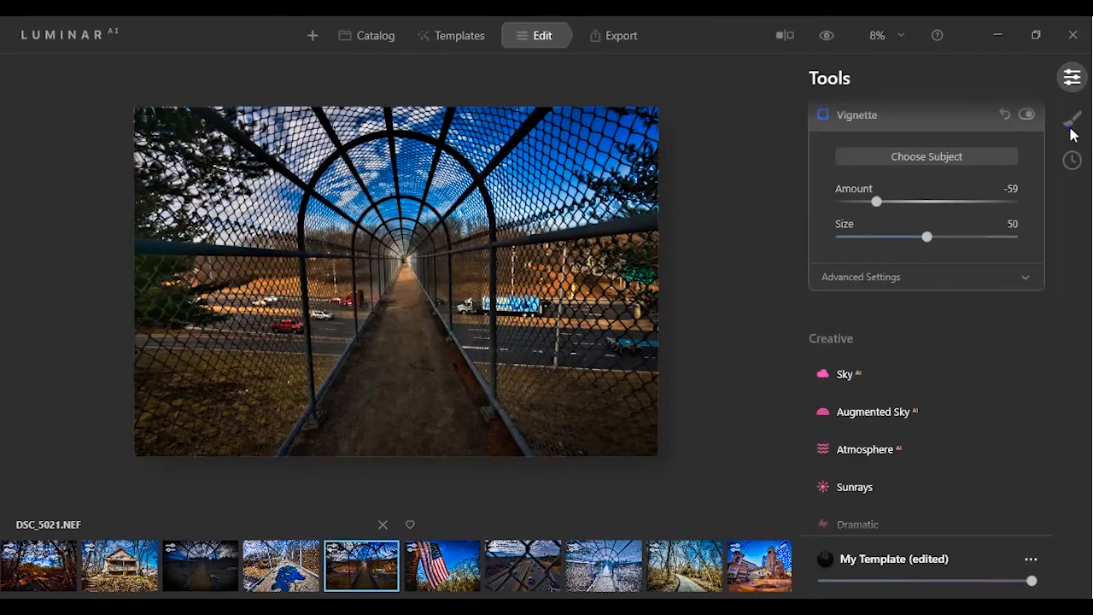
pyautogui.click(1072, 125)
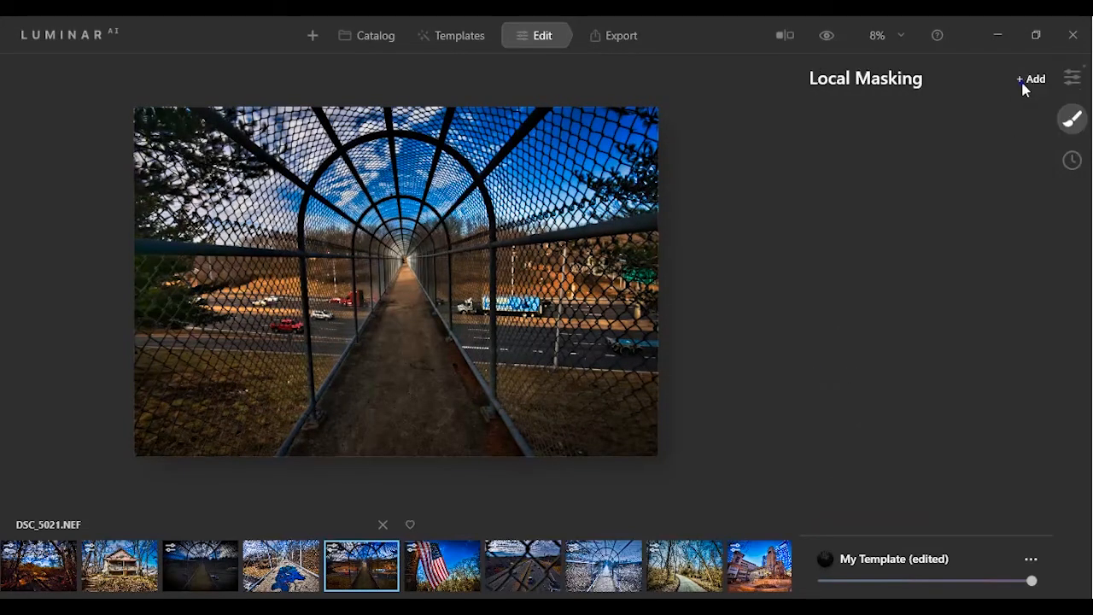
pyautogui.click(1031, 78)
pyautogui.click(1016, 112)
pyautogui.click(1013, 113)
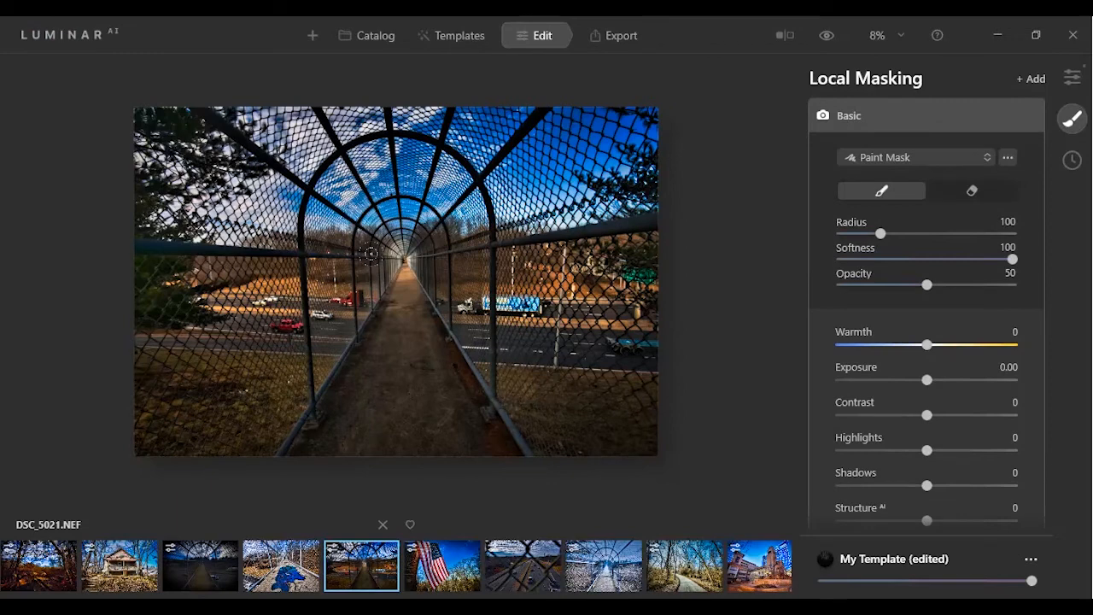
pyautogui.moveTo(371, 260)
pyautogui.mouseDown()
pyautogui.moveTo(429, 422)
pyautogui.moveTo(377, 299)
pyautogui.moveTo(347, 351)
pyautogui.moveTo(307, 475)
pyautogui.mouseUp()
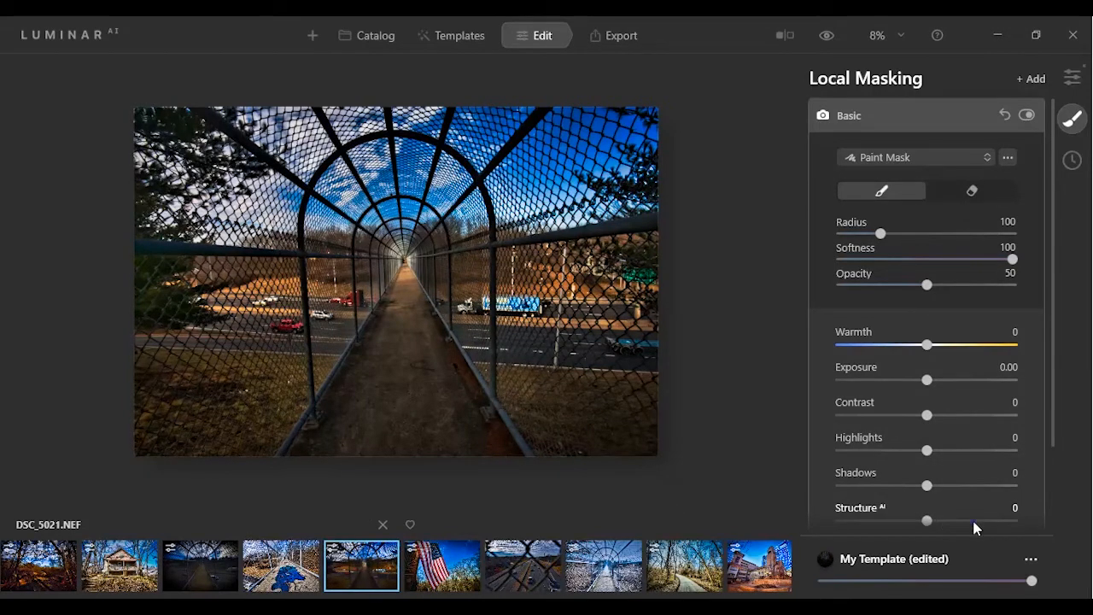
# Try a Structure increase on the walkway mask, reset it, and set the mask's Exposure to 1.35.
pyautogui.click(973, 520)
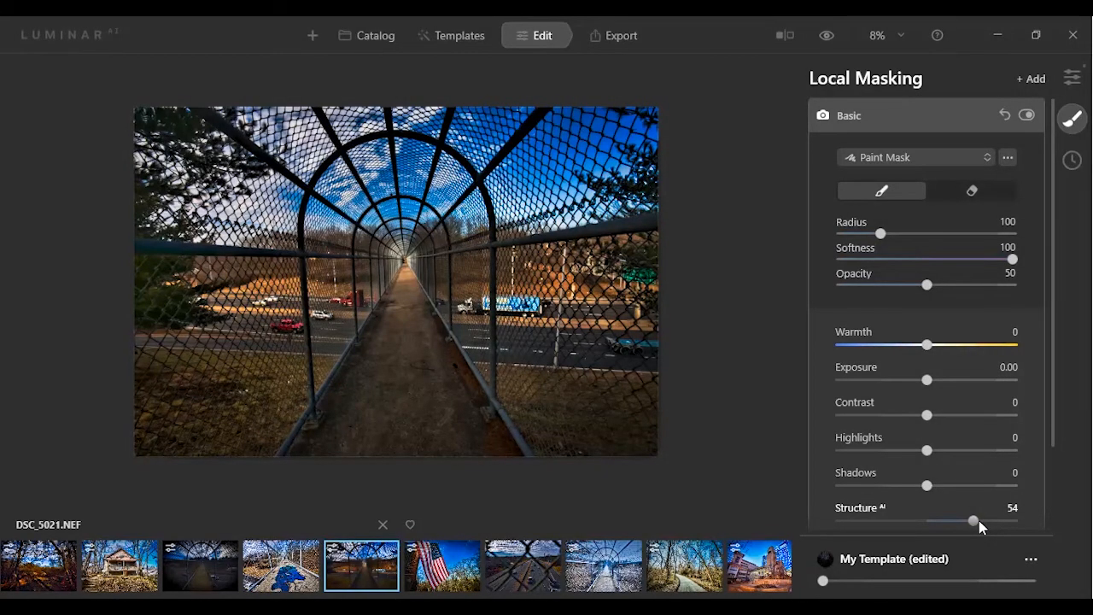
pyautogui.doubleClick(989, 521)
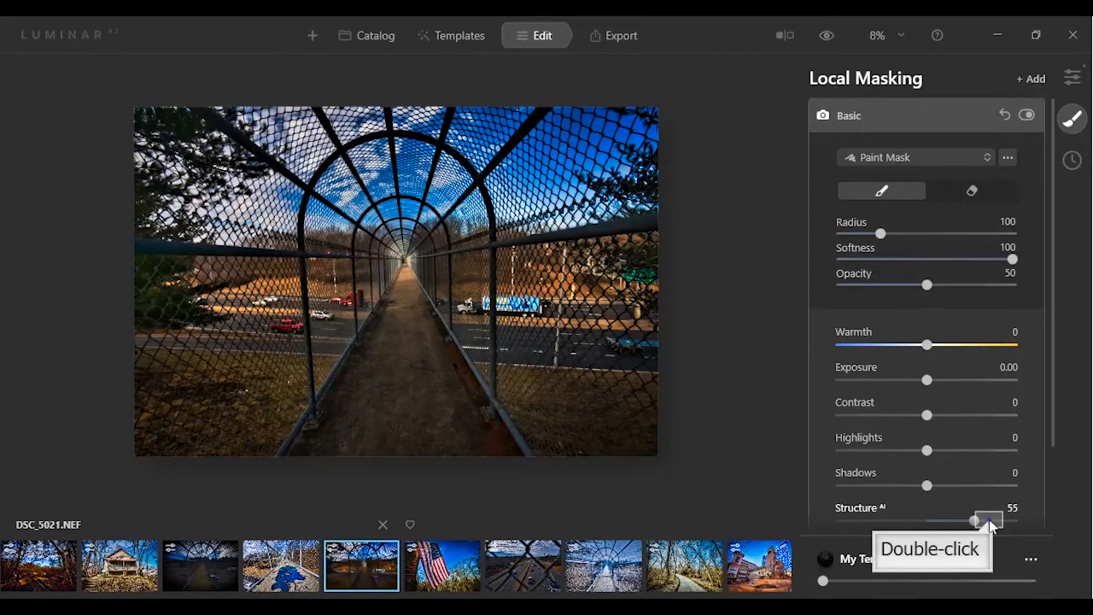
pyautogui.click(951, 380)
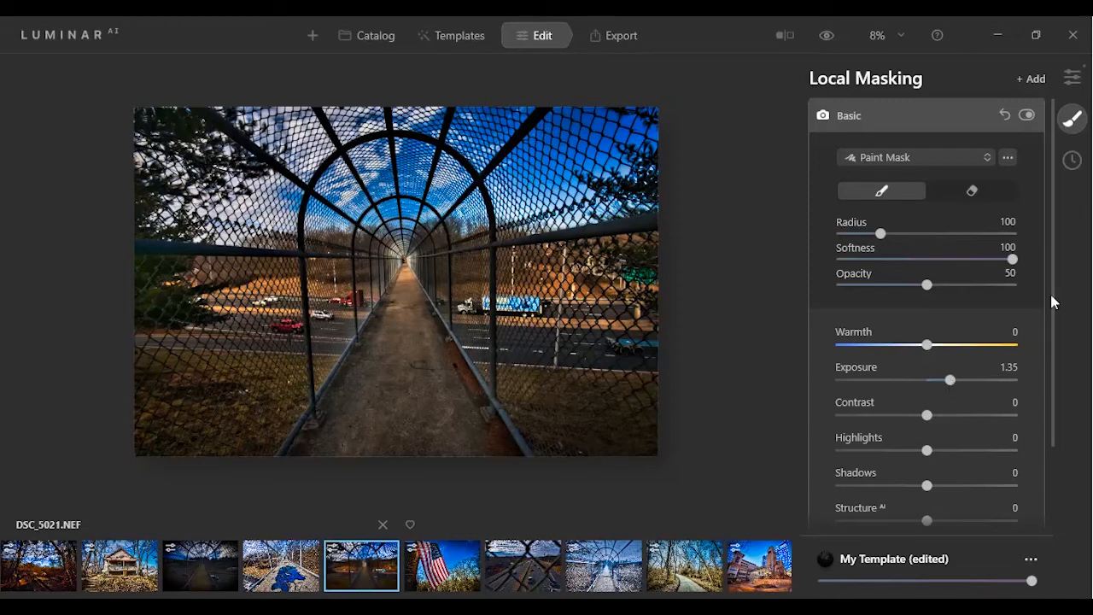
# Set the walkway mask's Structure to 64, Highlights to -67 and Shadows to 44.
pyautogui.scroll(-1, 1052, 301)
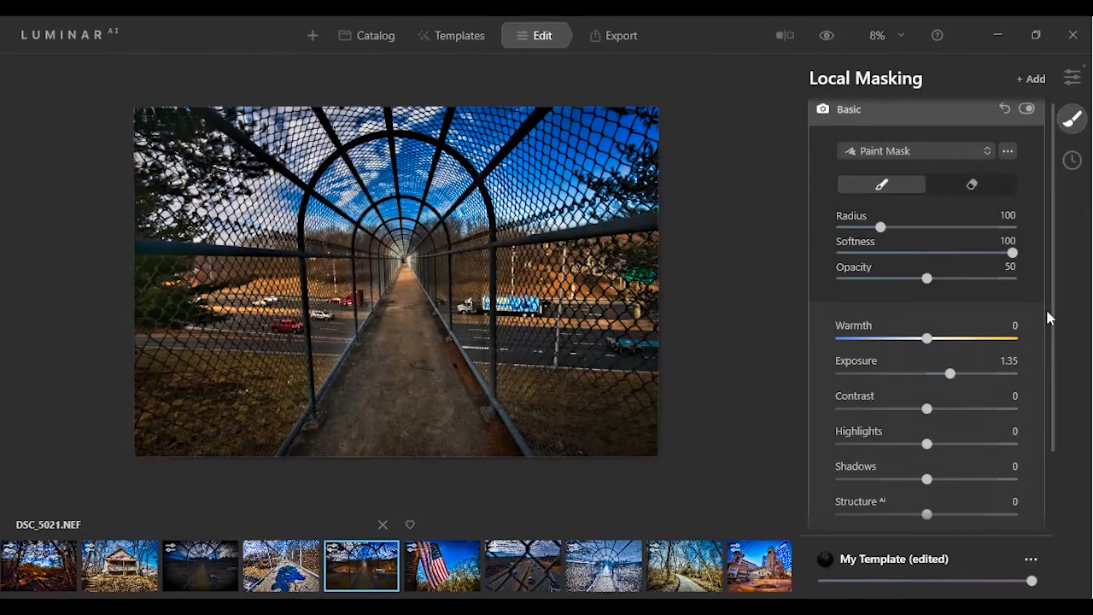
pyautogui.scroll(-3, 971, 418)
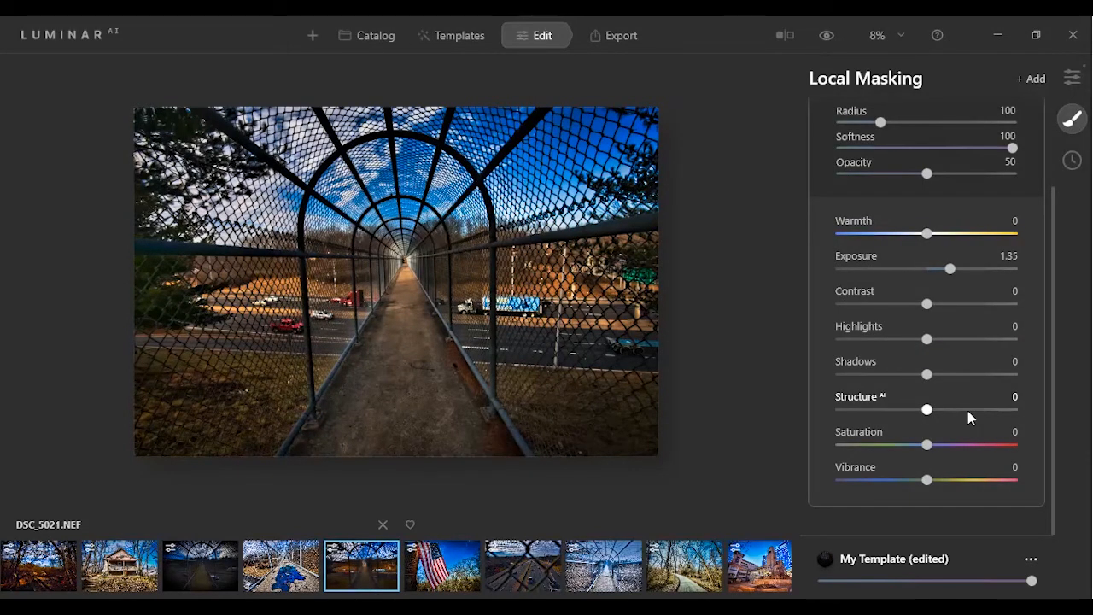
pyautogui.moveTo(967, 411); pyautogui.dragTo(972, 410)
pyautogui.moveTo(972, 411); pyautogui.dragTo(983, 410)
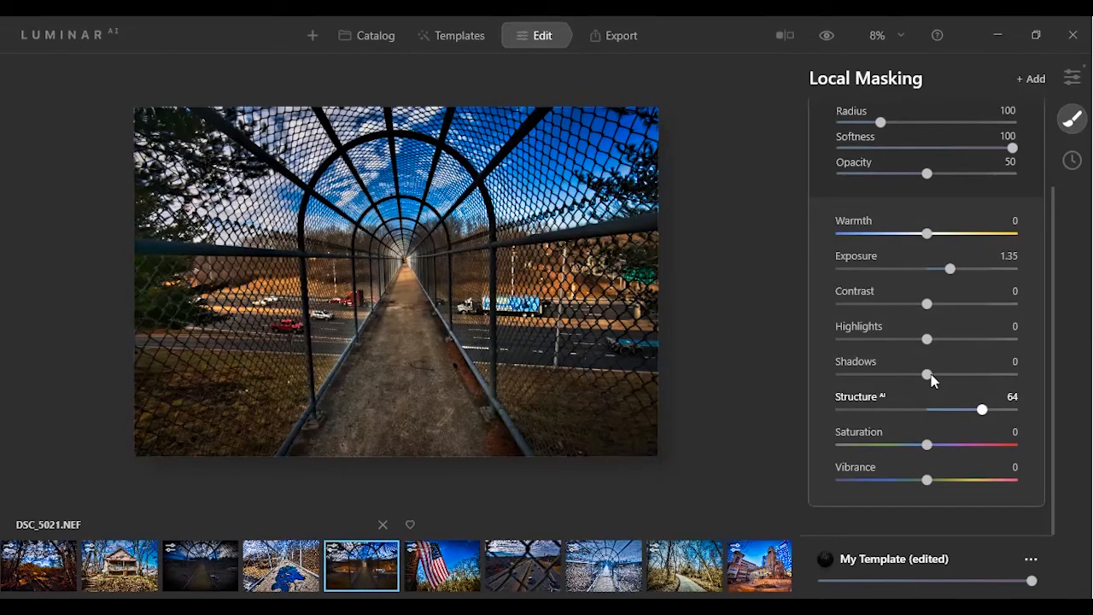
pyautogui.click(870, 340)
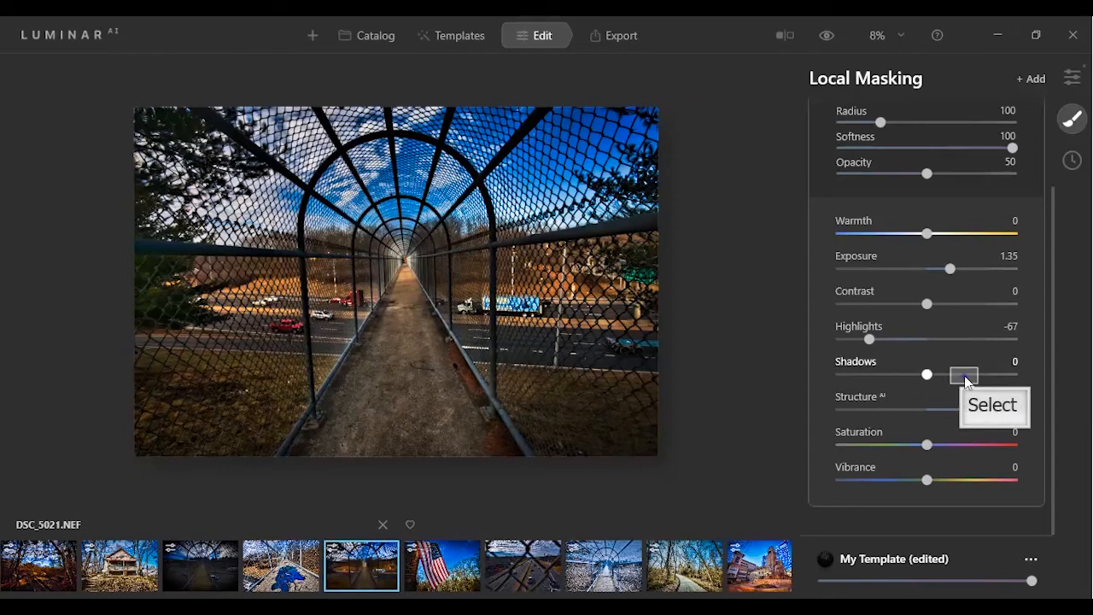
pyautogui.click(964, 375)
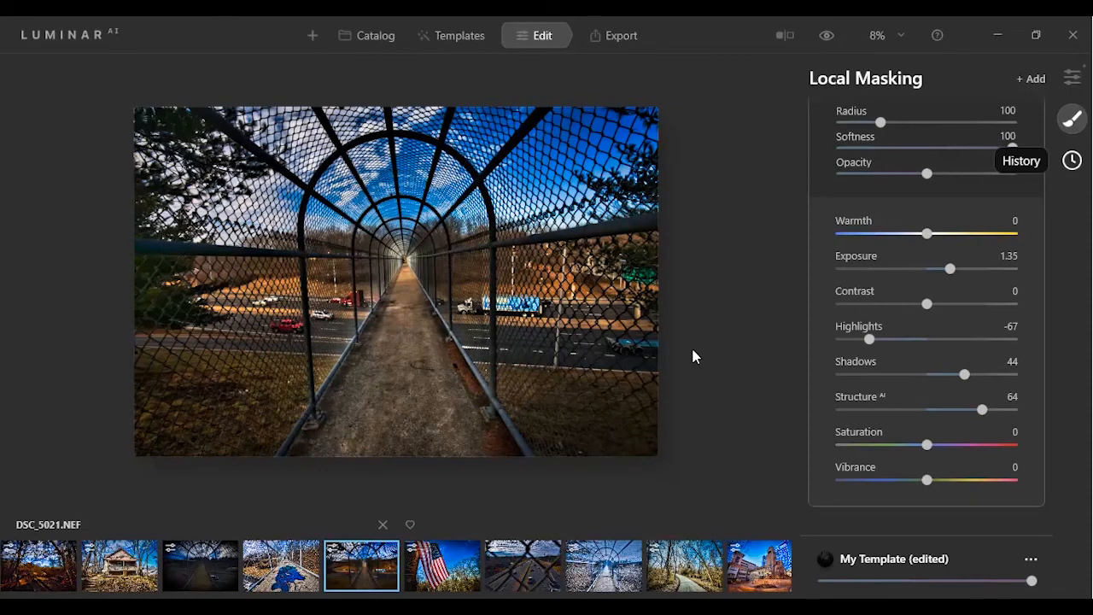
# Open the American flag photo DSC_5014.NEF and replace its sky with Sunset 2.
pyautogui.click(455, 570)
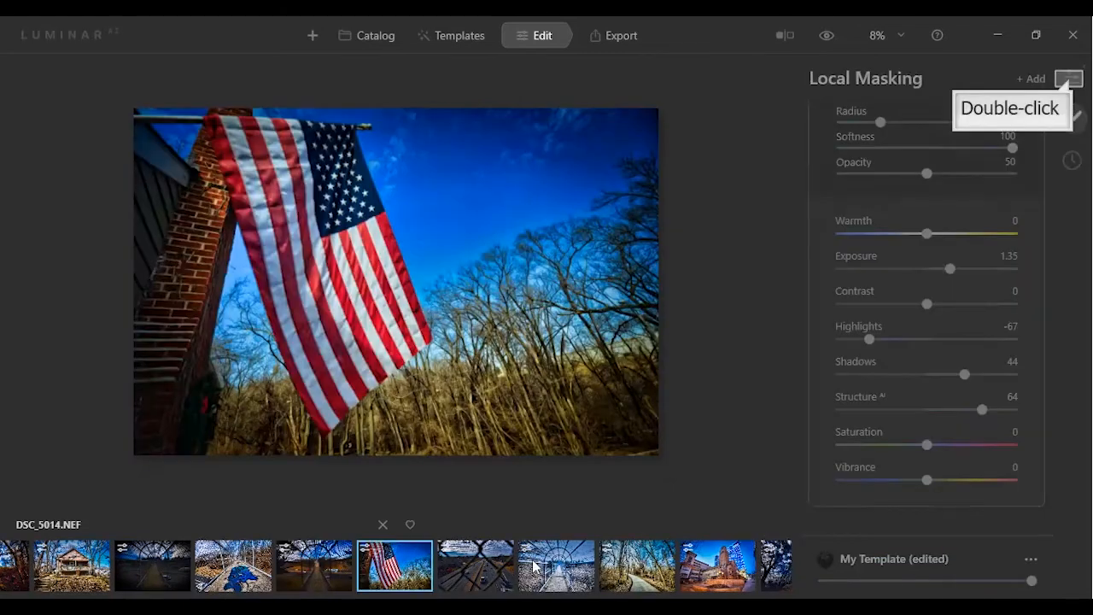
pyautogui.doubleClick(1070, 81)
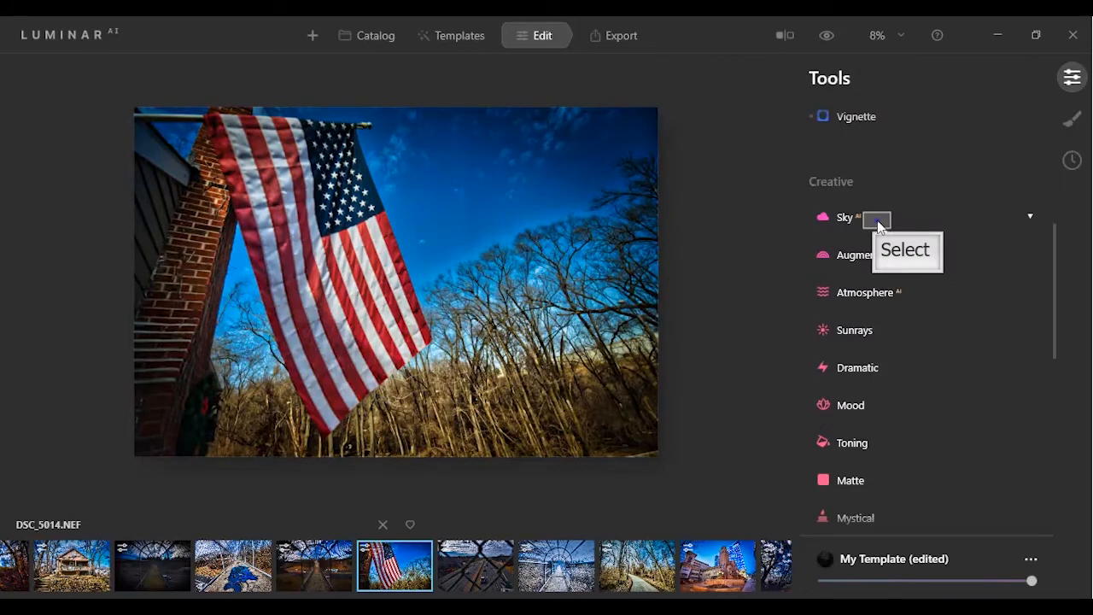
pyautogui.click(873, 218)
pyautogui.click(902, 252)
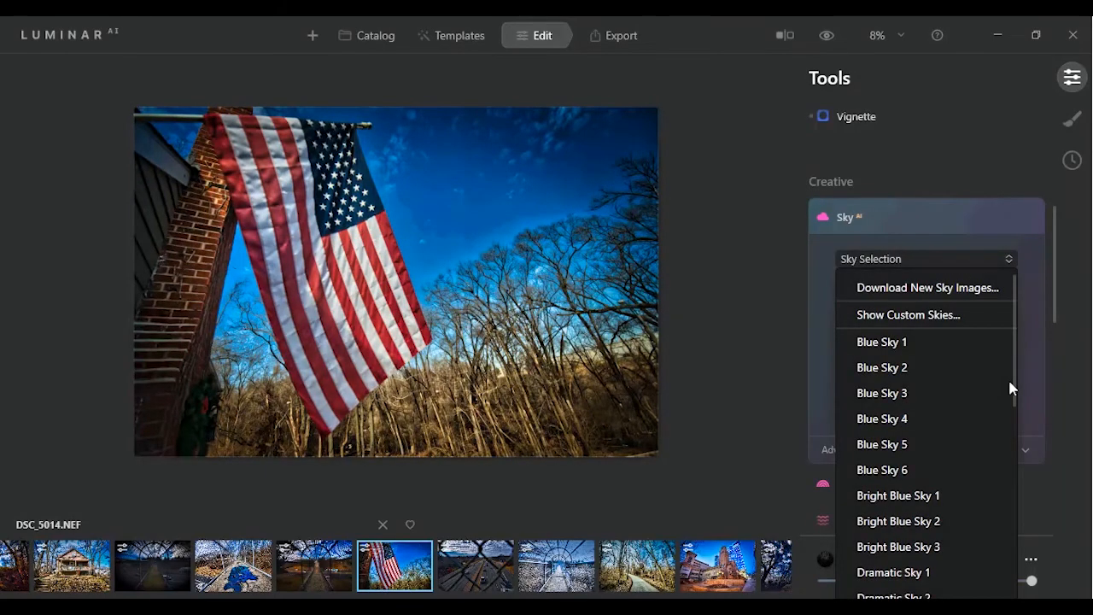
pyautogui.moveTo(1010, 383); pyautogui.dragTo(1001, 529)
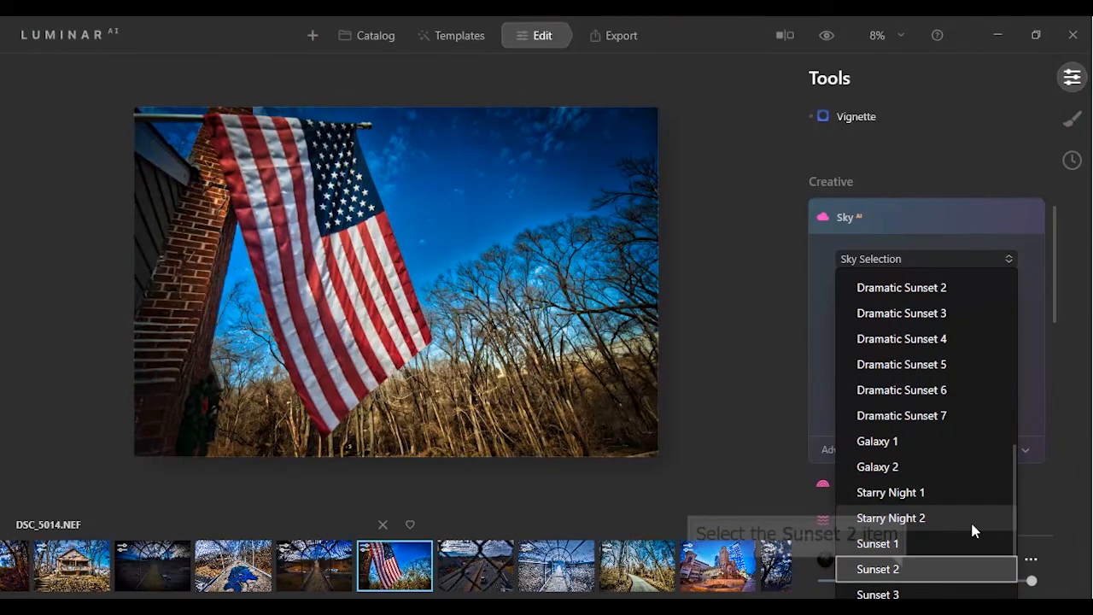
pyautogui.click(905, 570)
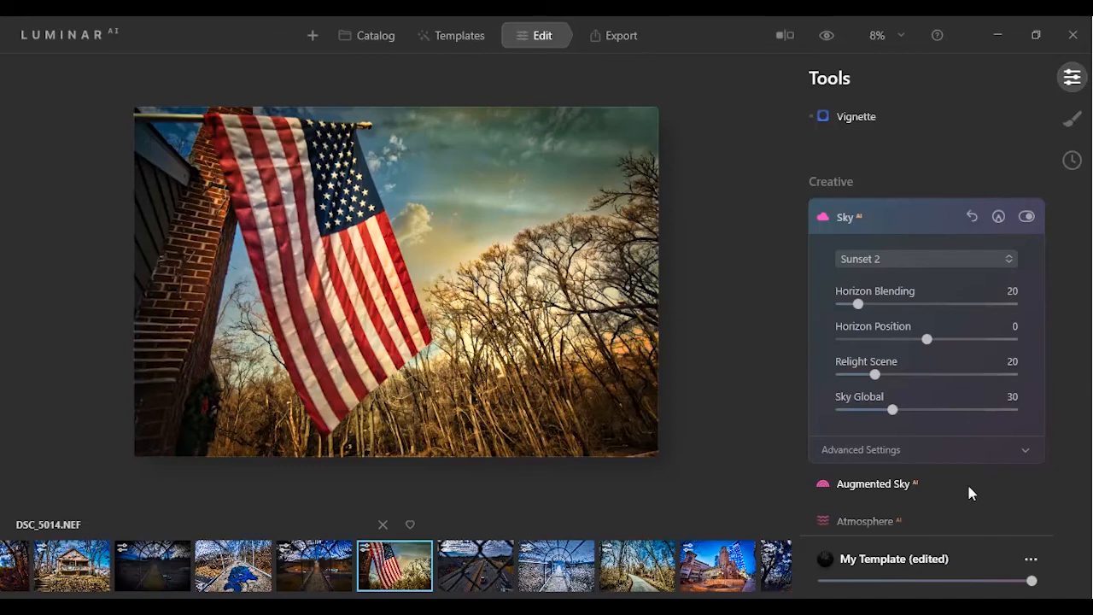
# Set the flag photo's sky Relight Scene to 80 and compare the photo before and after editing.
pyautogui.click(980, 374)
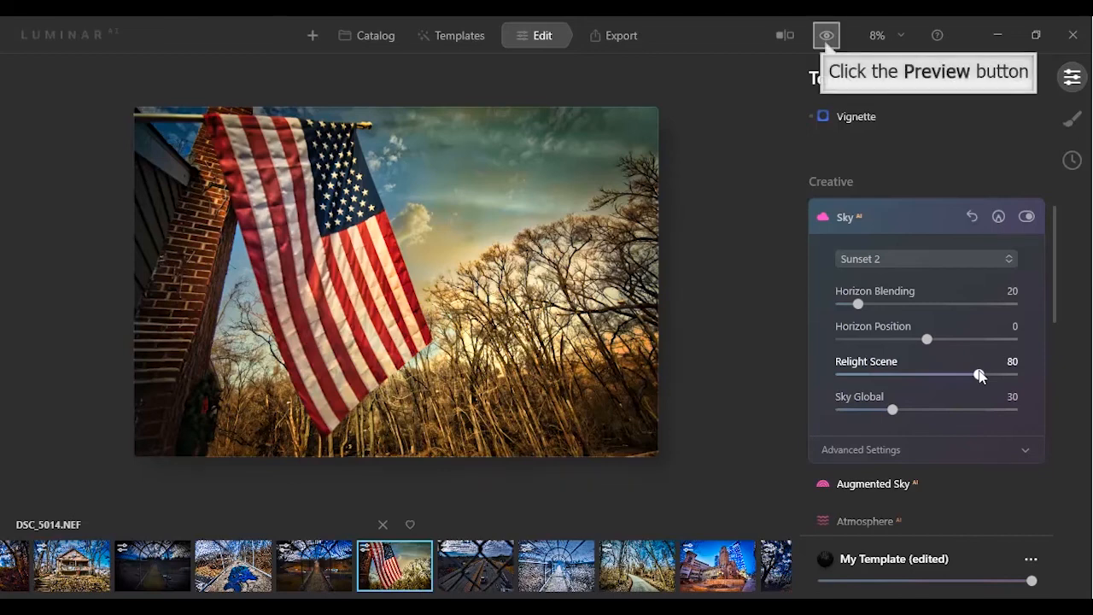
pyautogui.click(825, 41)
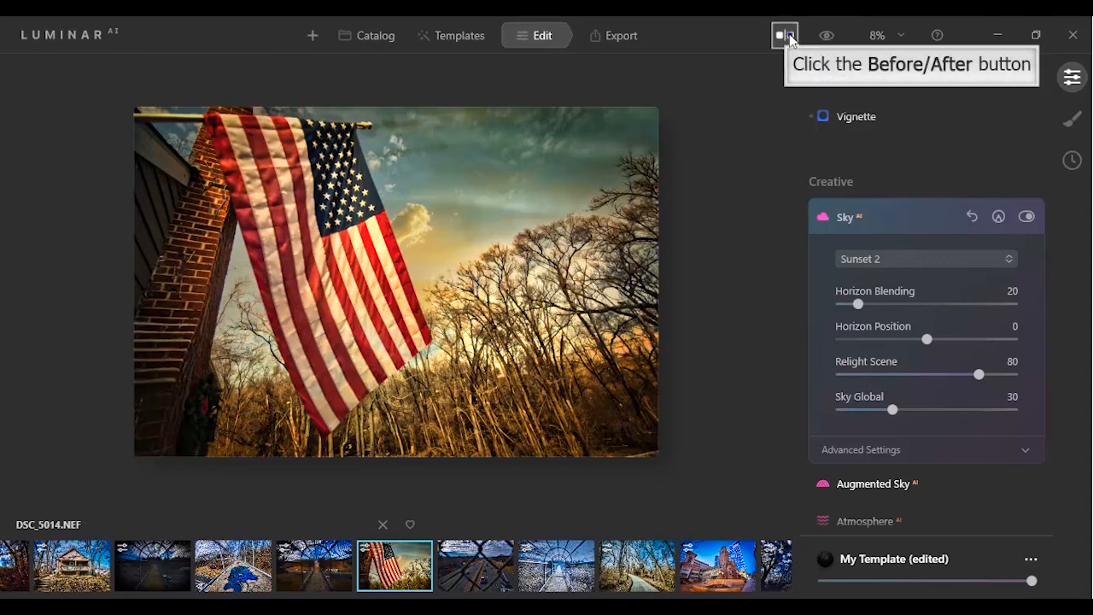
pyautogui.click(785, 37)
pyautogui.moveTo(395, 195); pyautogui.dragTo(340, 198)
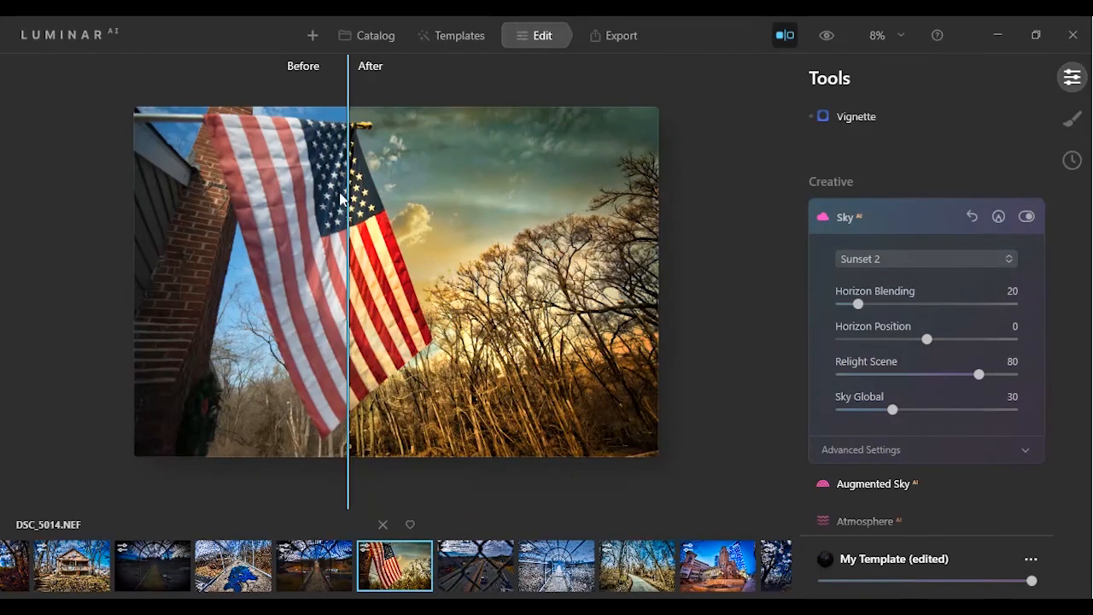